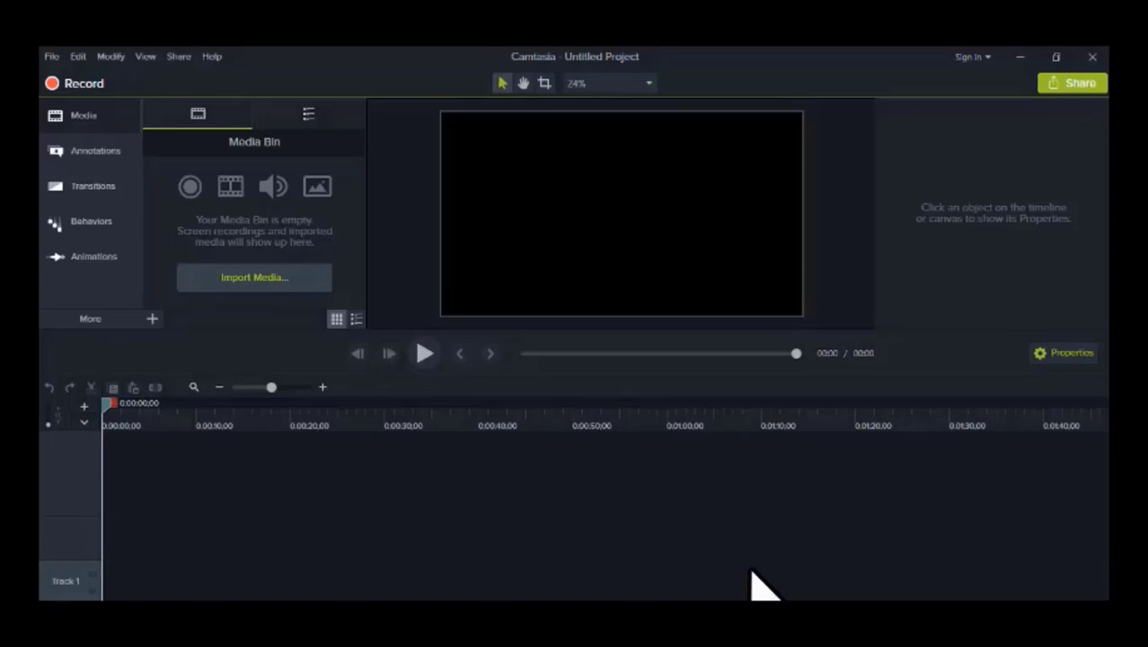
# - Bring up the running screen recorder's controls and stop the recording
pyautogui.moveTo(750, 631)
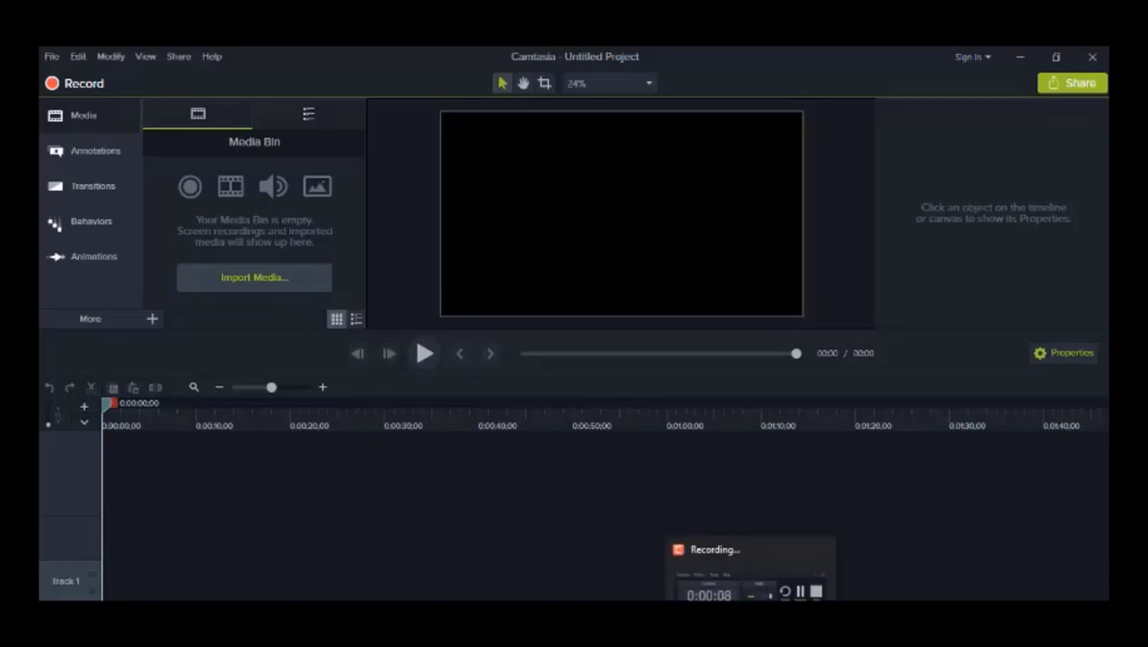
pyautogui.click(750, 631)
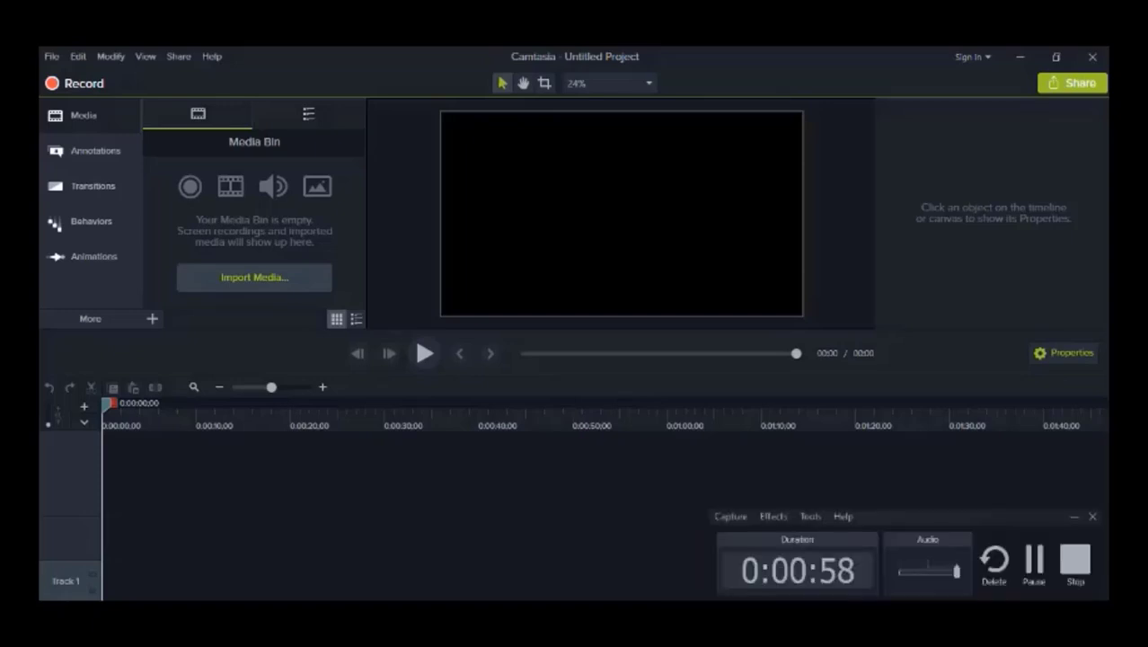
pyautogui.click(1075, 555)
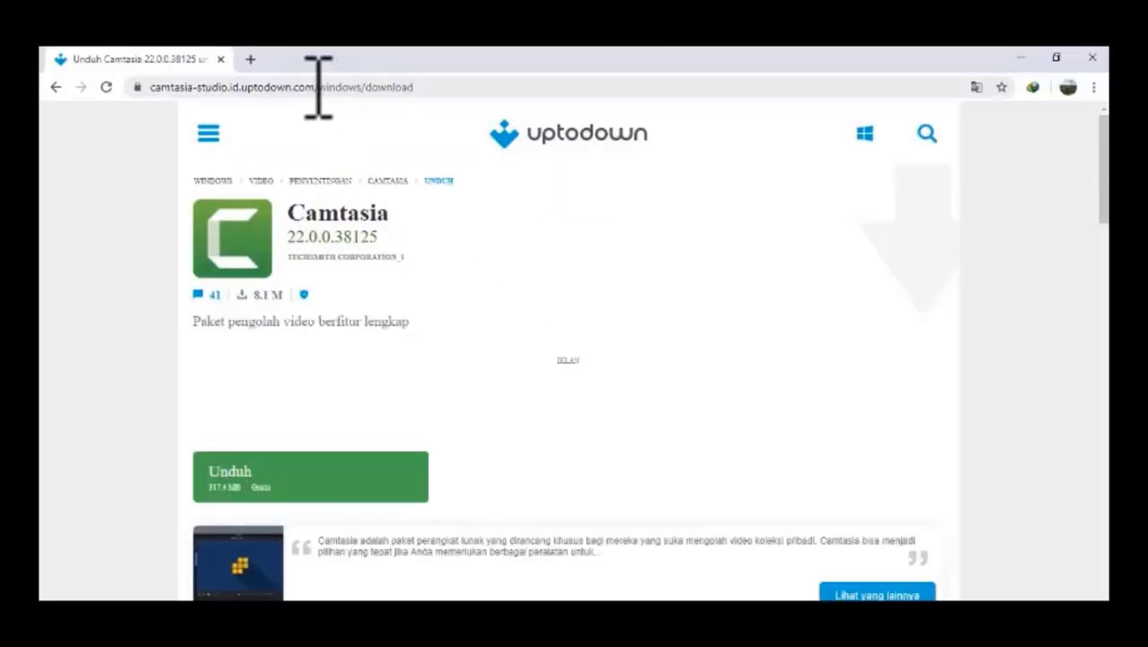
# - Start the download of Camtasia 22.0.0.38125 from its Uptodown page in the browser
pyautogui.click(318, 87)
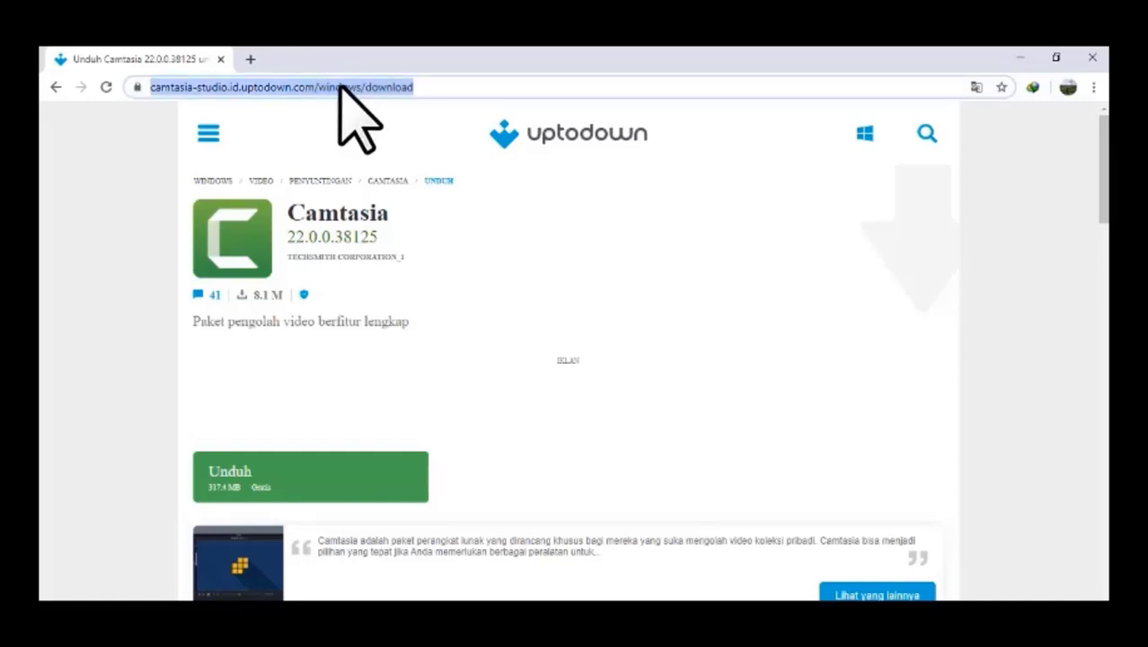
pyautogui.click(261, 477)
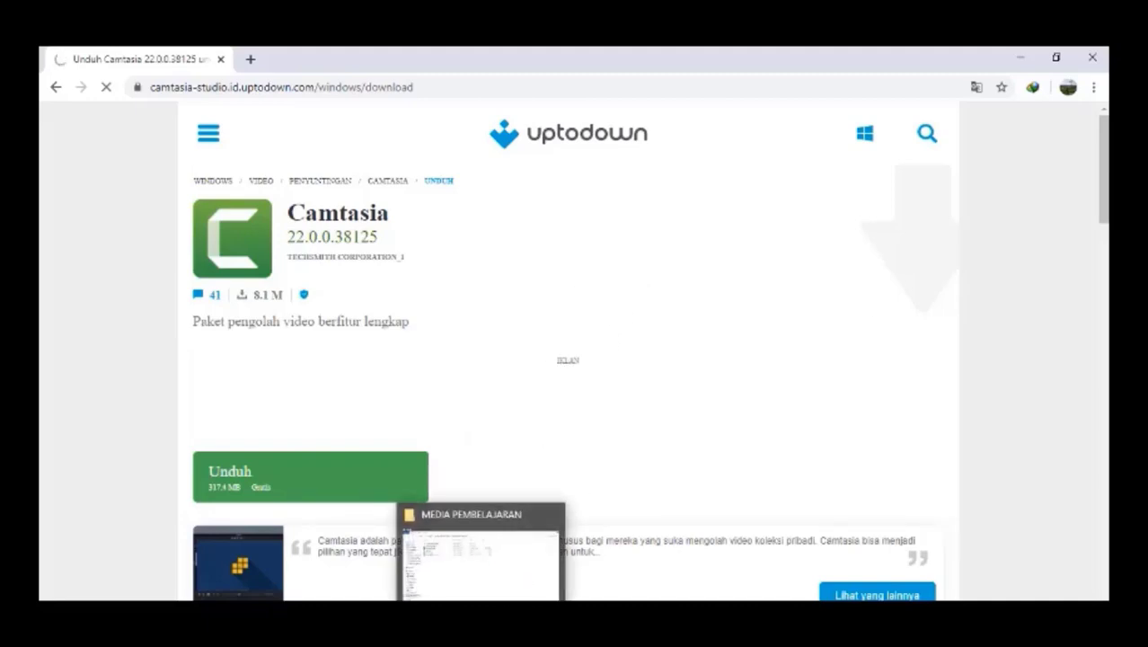
# - Switch to File Explorer, view the Camtesia Studio 9 archive's extraction options, and open the extracted Camtesia Studio 9 folder
pyautogui.click(479, 617)
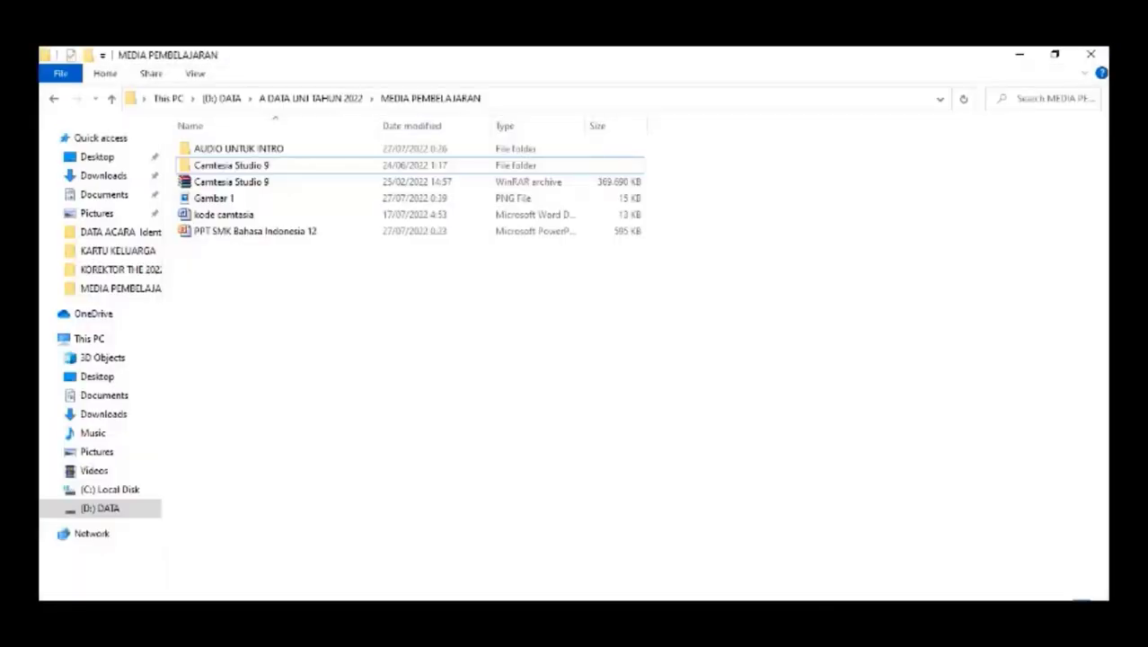
pyautogui.click(252, 182)
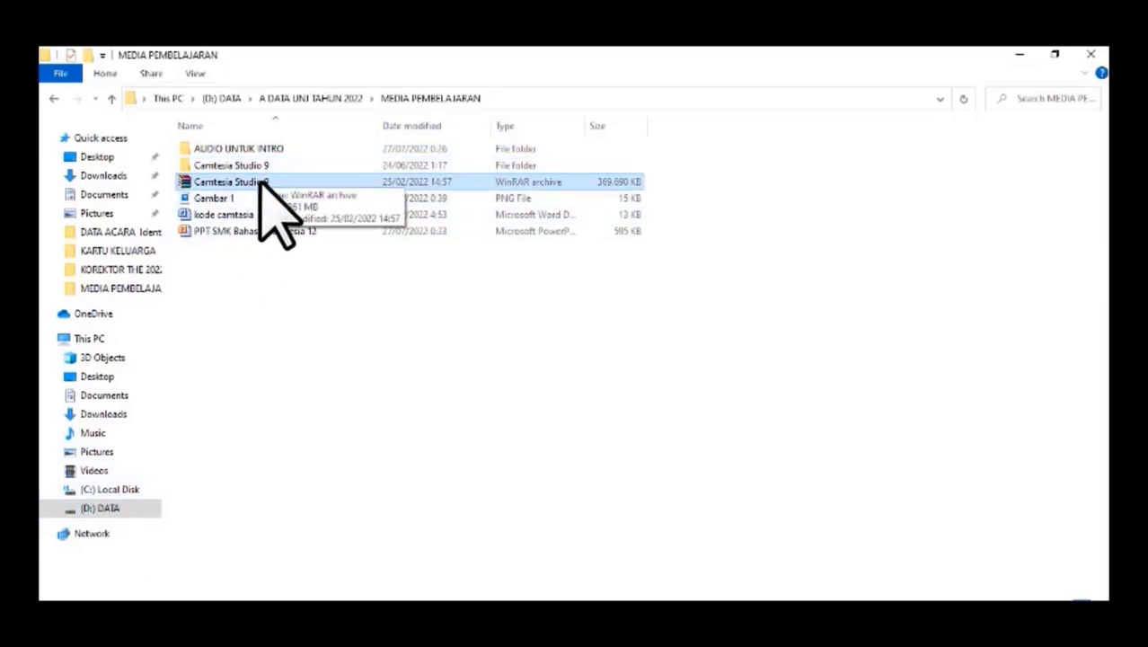
pyautogui.rightClick(260, 183)
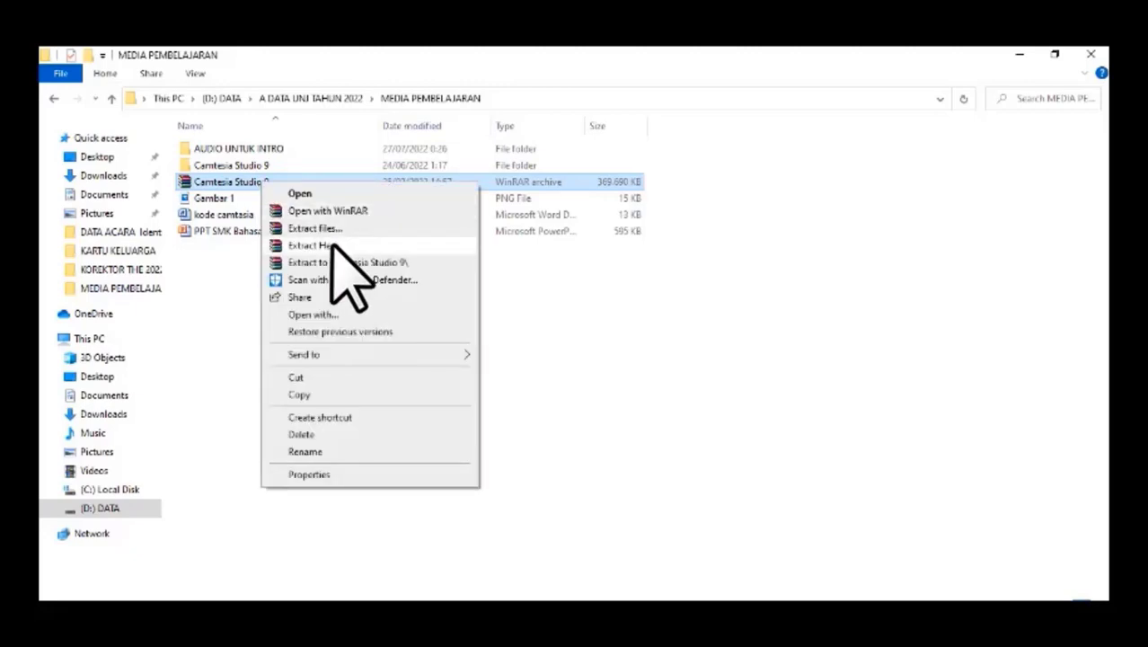
pyautogui.click(233, 164)
pyautogui.doubleClick(233, 166)
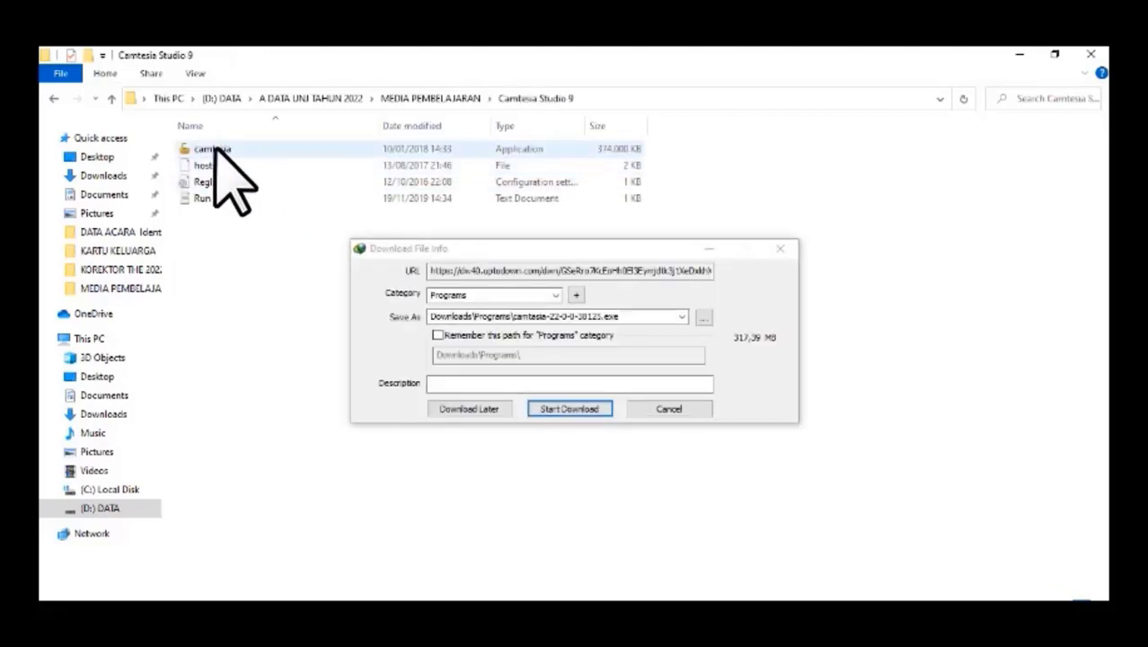
# - Minimize the download information dialog and run the camtasia installer application as administrator
pyautogui.click(708, 249)
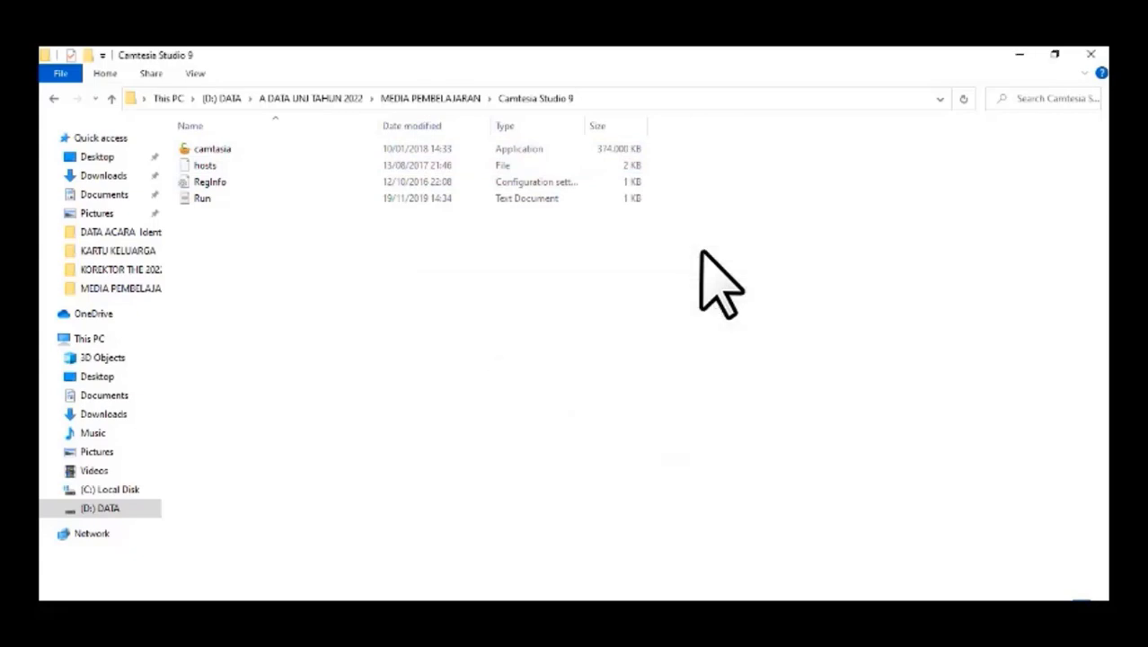
pyautogui.click(230, 151)
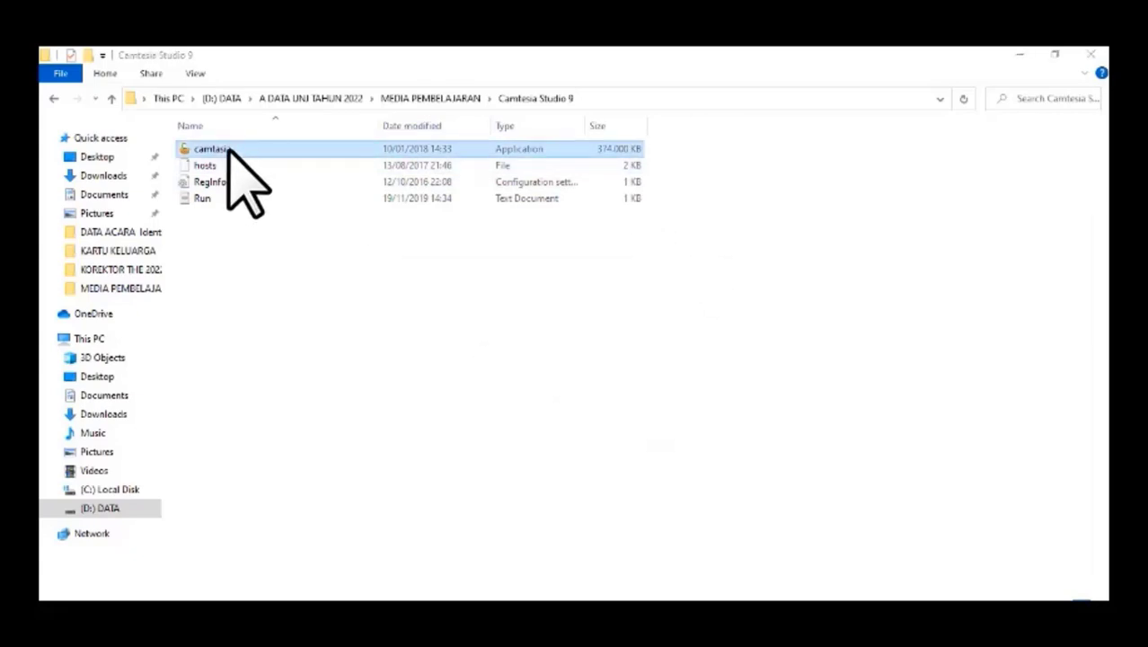
pyautogui.rightClick(230, 150)
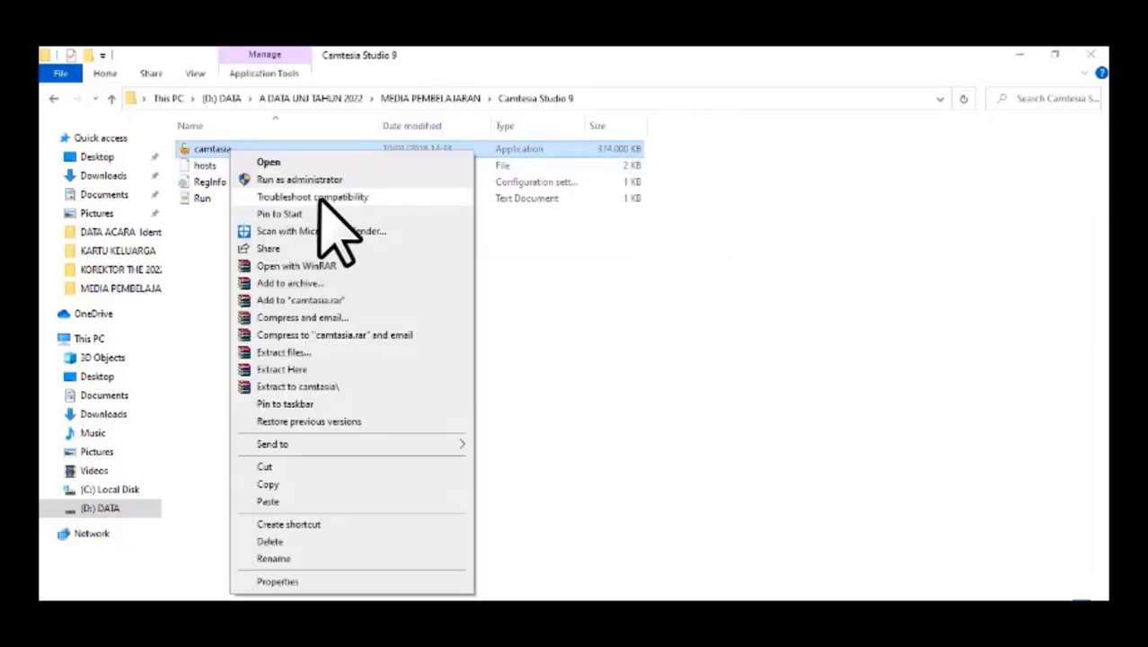
pyautogui.click(317, 180)
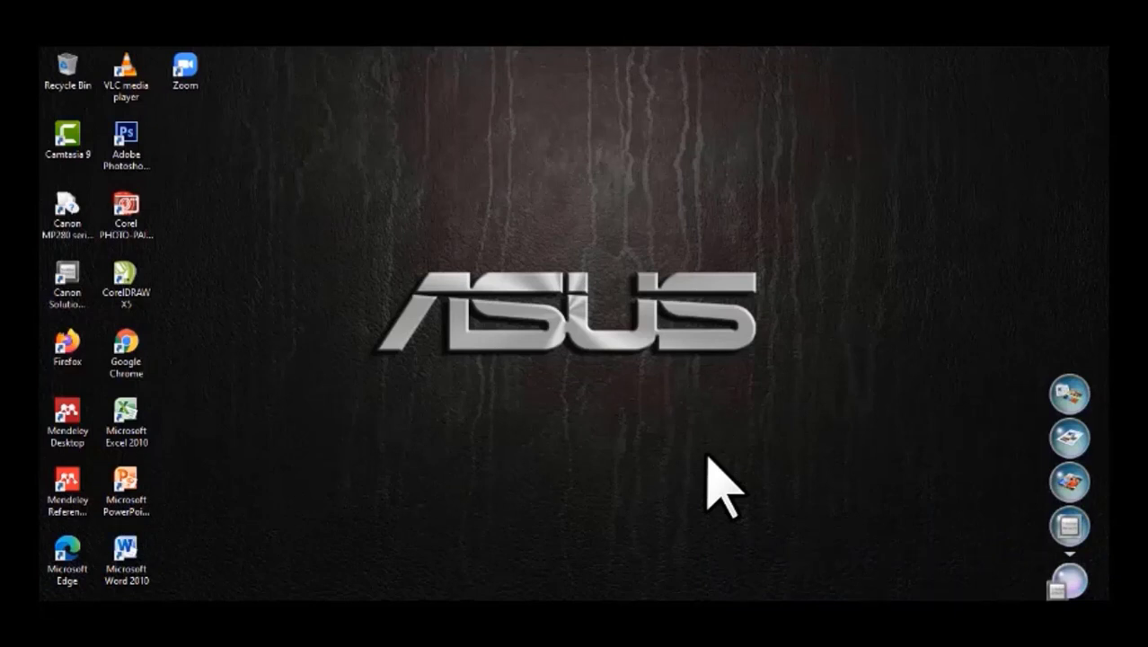
# - Launch Camtasia 9 from its desktop shortcut and bring its window to the front
pyautogui.doubleClick(76, 137)
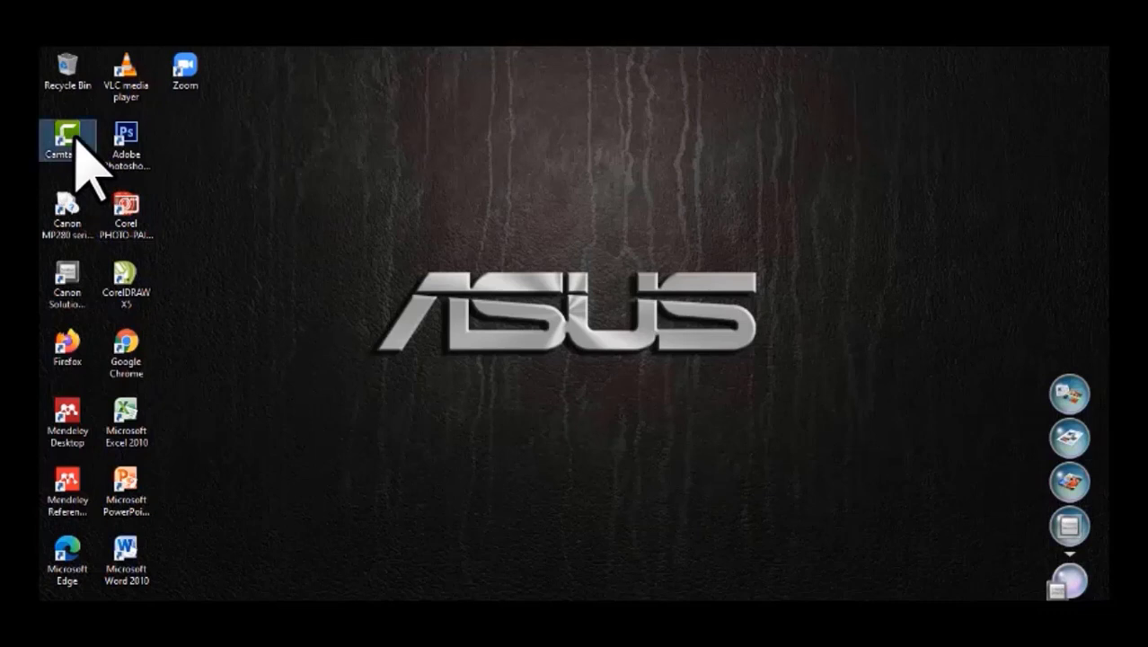
pyautogui.rightClick(76, 138)
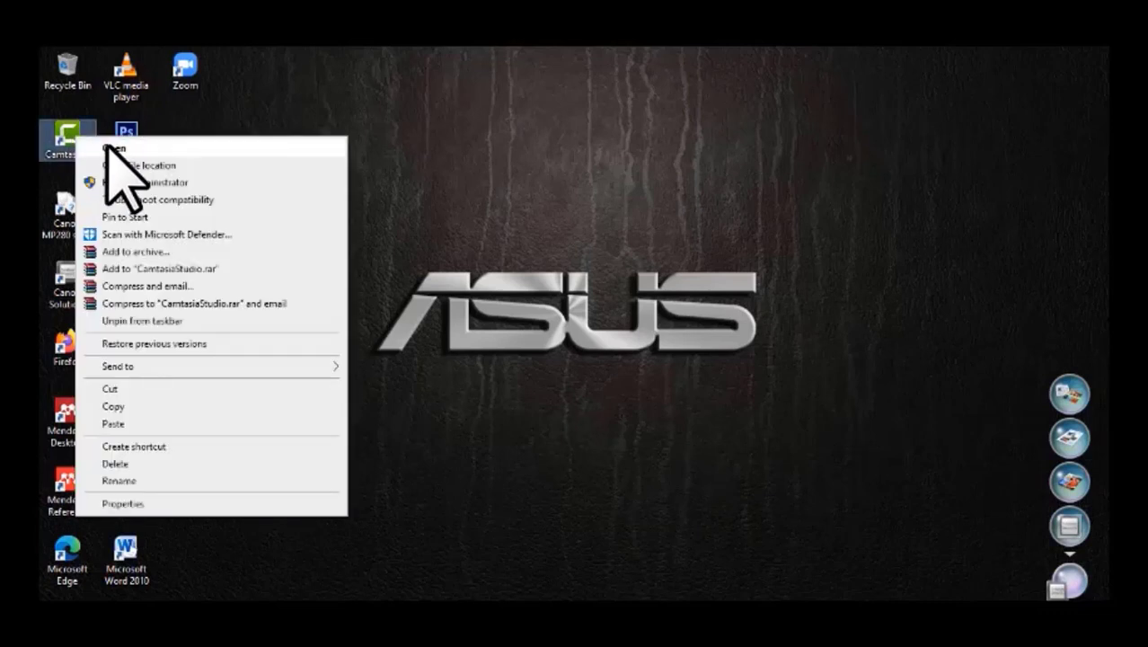
pyautogui.click(110, 149)
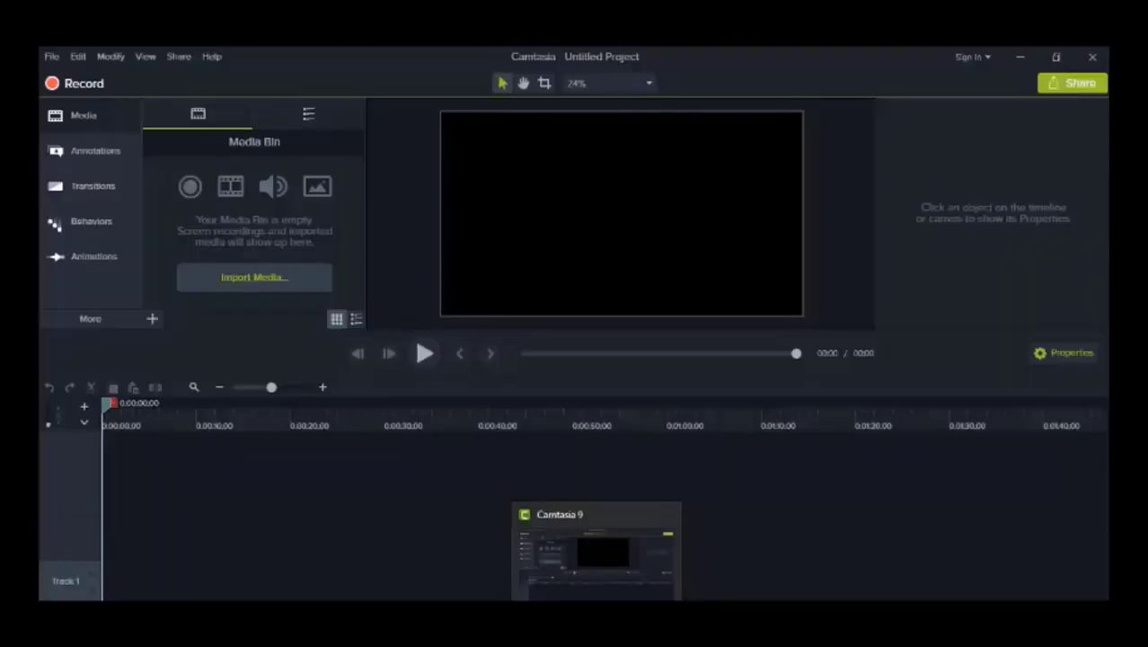
pyautogui.click(595, 576)
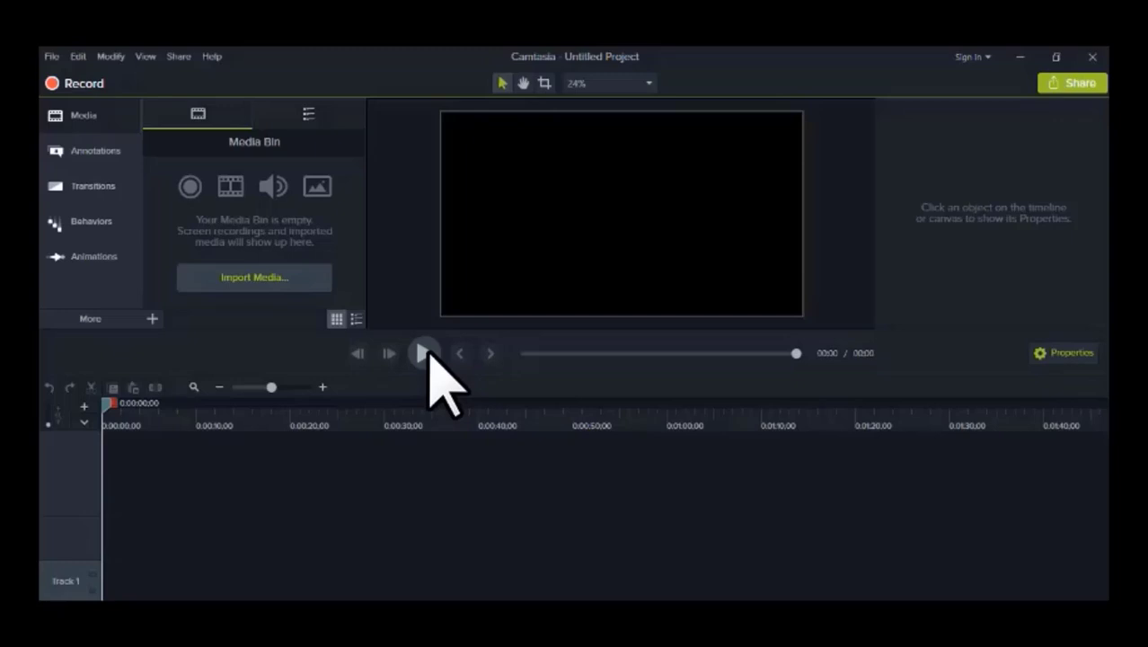
# - Import the PPT SMK Bahasa Indonesia 12 presentation from the MEDIA PEMBELAJARAN folder on drive D: into the Media Bin
pyautogui.click(248, 284)
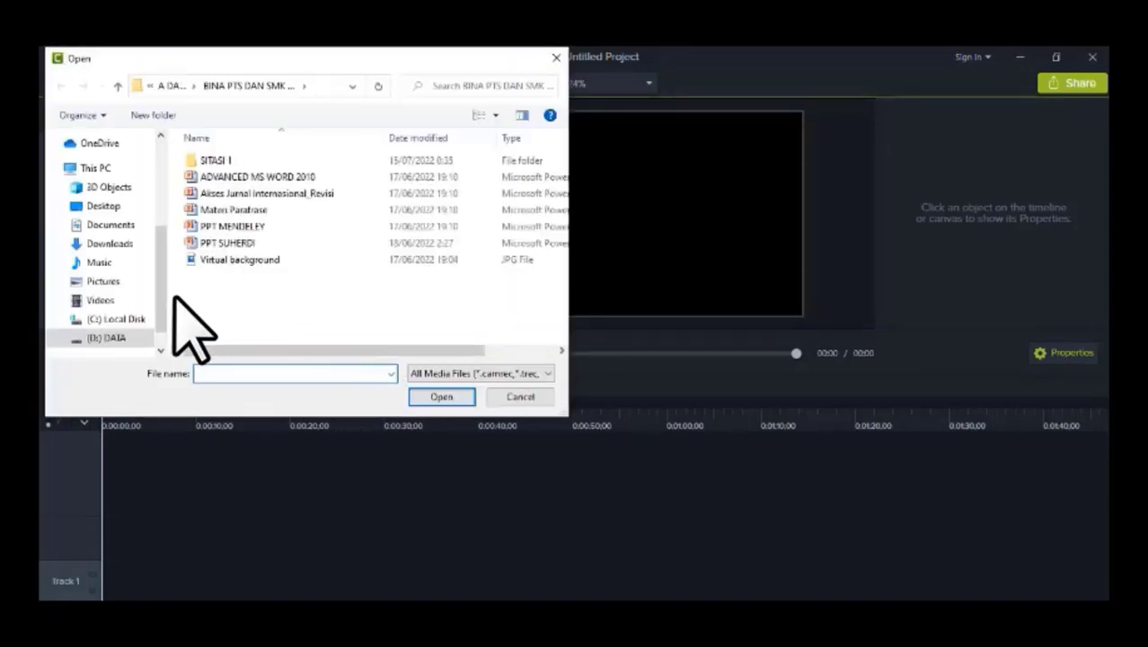
pyautogui.click(103, 338)
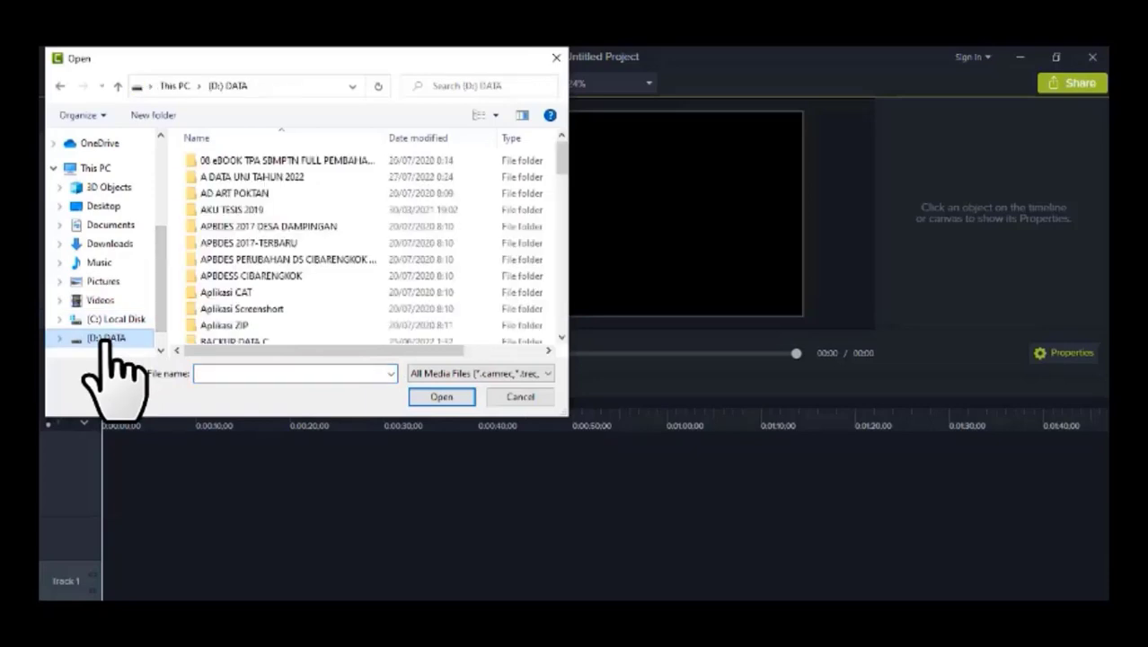
pyautogui.doubleClick(256, 176)
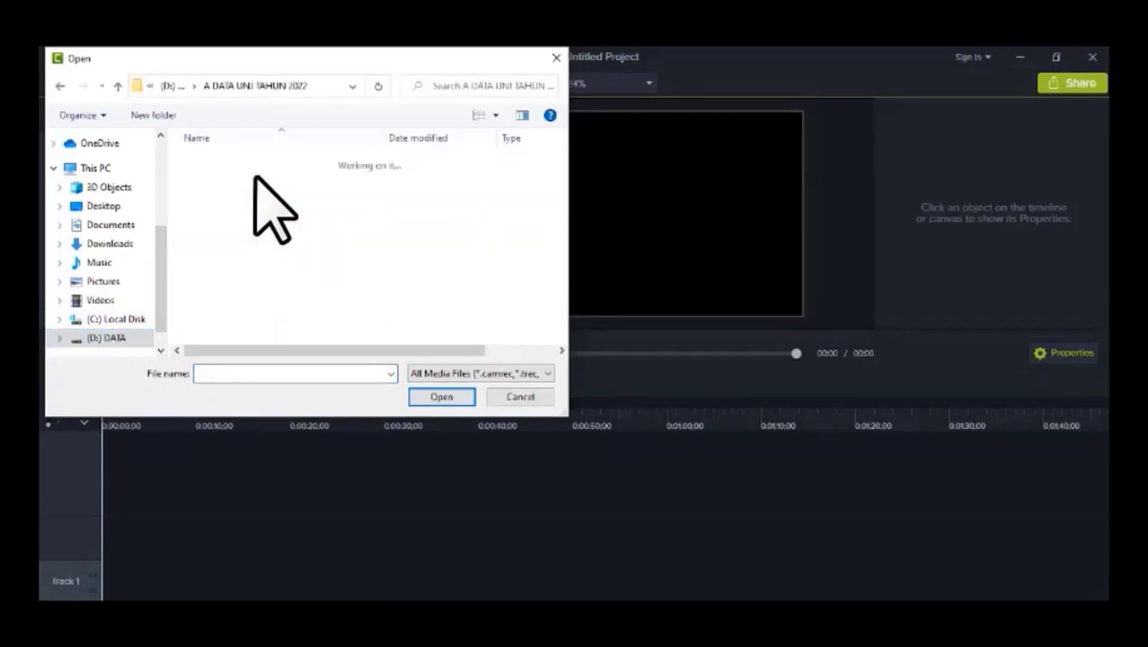
pyautogui.moveTo(561, 184); pyautogui.dragTo(241, 282)
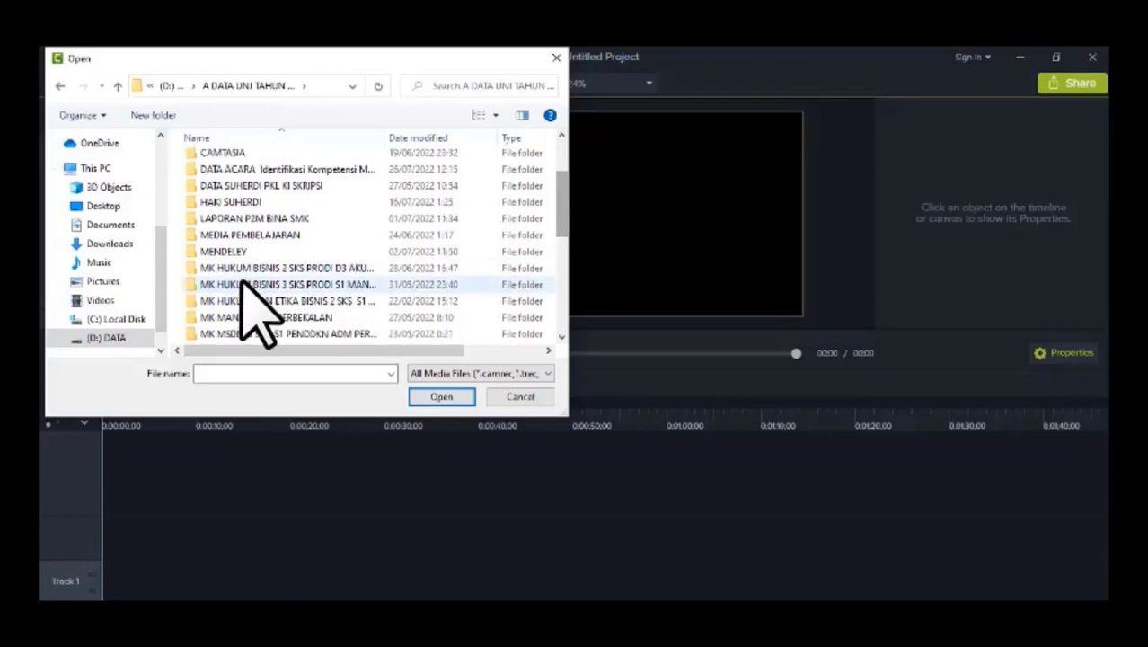
pyautogui.doubleClick(226, 235)
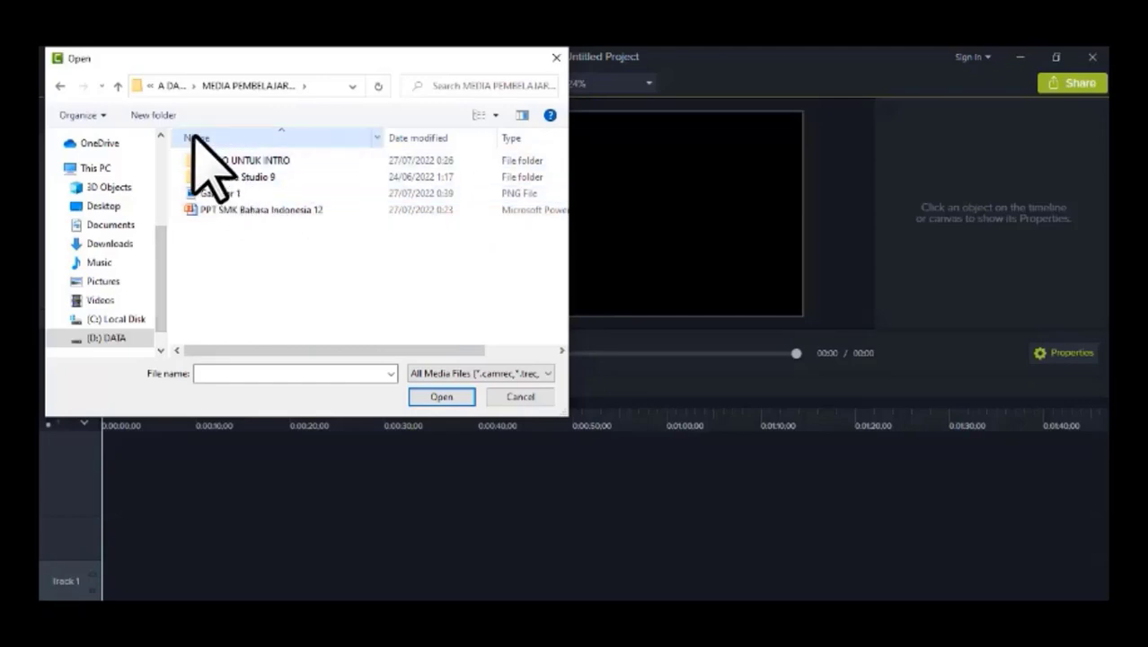
pyautogui.click(264, 212)
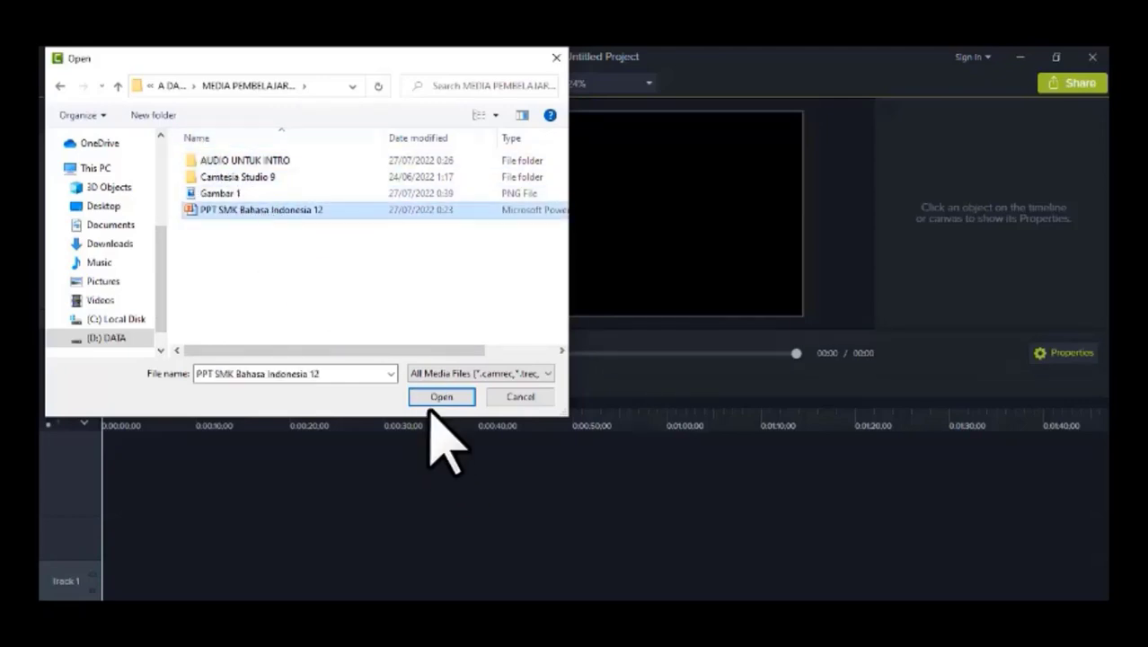
pyautogui.click(440, 397)
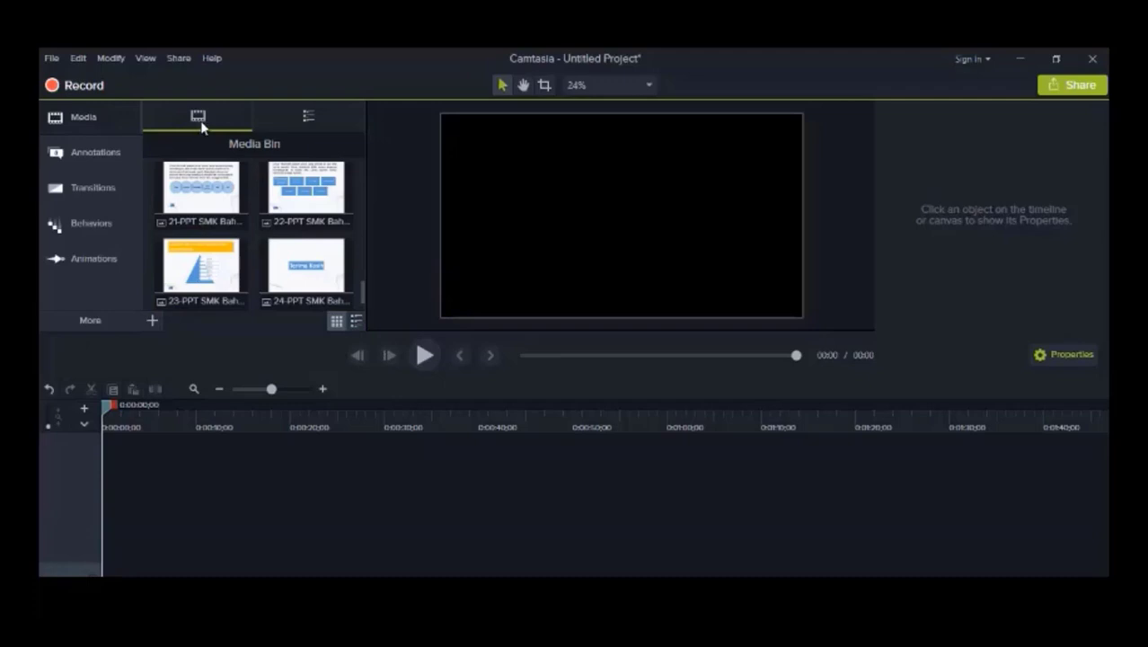
# - Import the image Gambar 1 from the MEDIA PEMBELAJARAN folder into the Media Bin
pyautogui.click(152, 322)
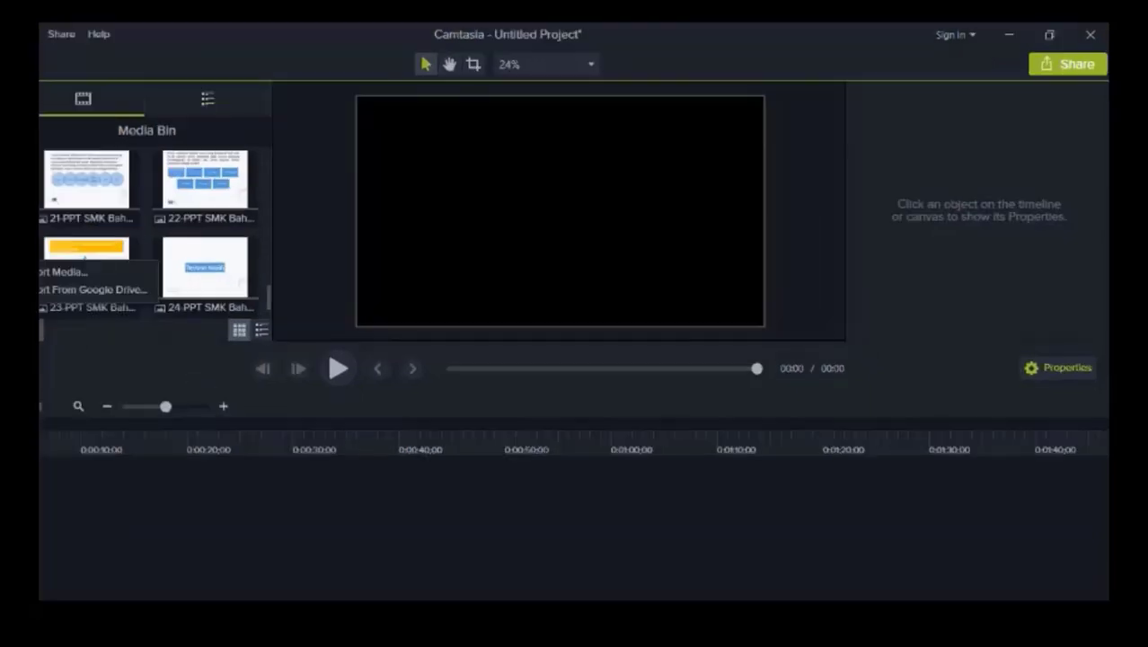
pyautogui.click(52, 273)
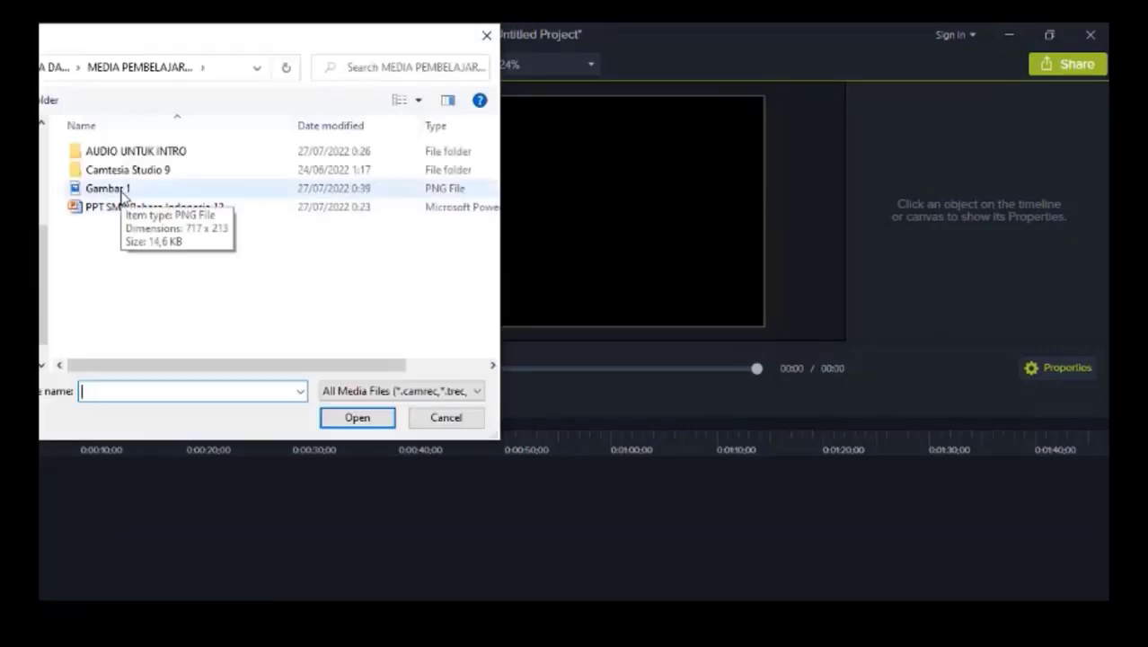
pyautogui.click(121, 192)
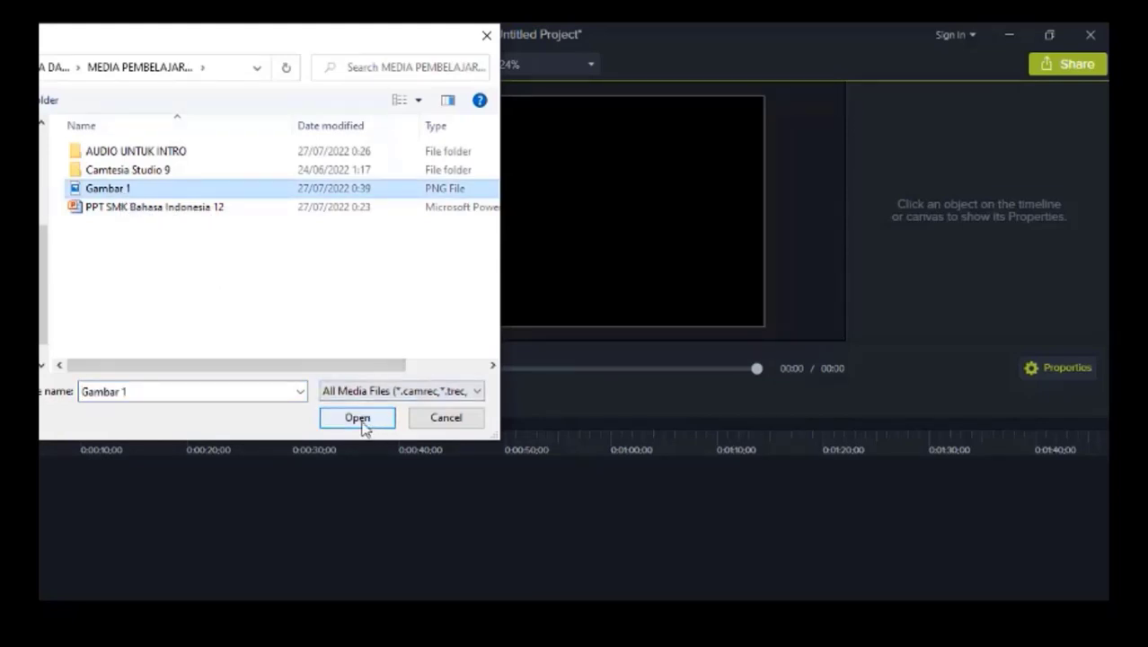
pyautogui.click(359, 420)
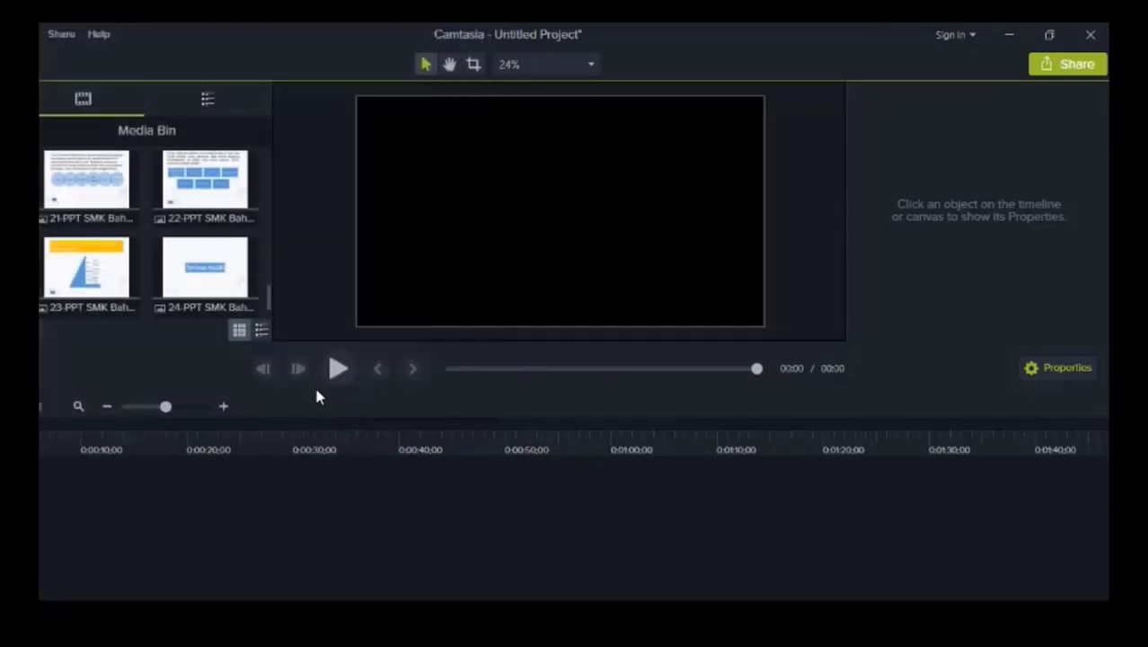
# - Add Gambar 1.png from the end of the Media Bin to the start of the timeline
pyautogui.moveTo(269, 312)
pyautogui.mouseDown()
pyautogui.moveTo(264, 282)
pyautogui.moveTo(285, 313)
pyautogui.mouseUp()
pyautogui.click(120, 280)
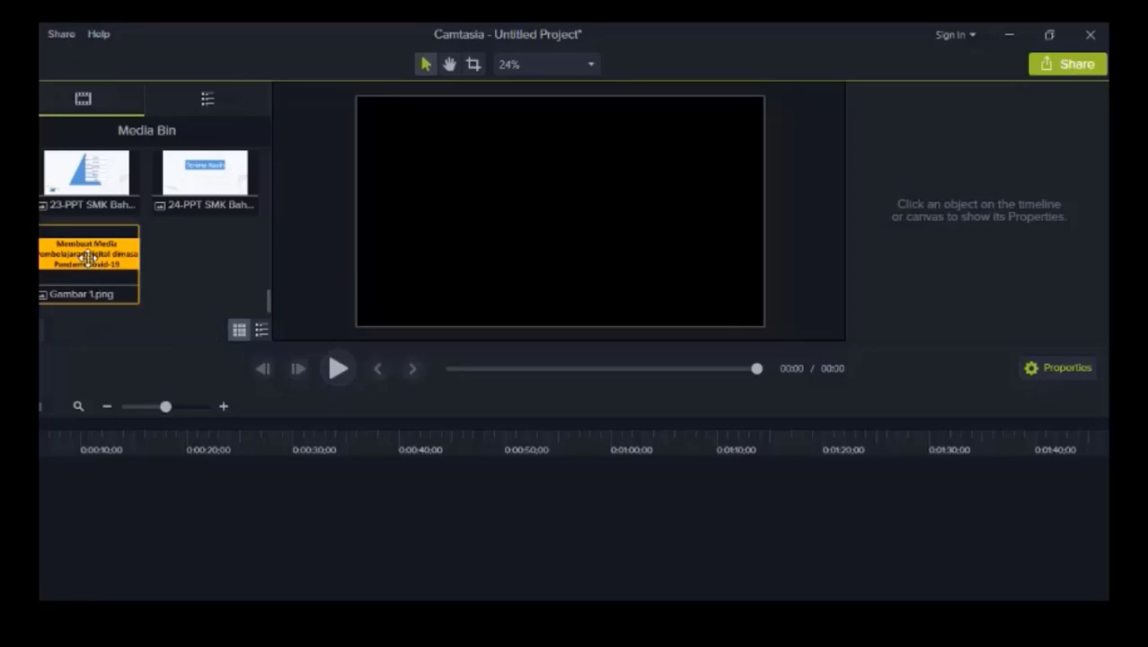
pyautogui.moveTo(87, 258); pyautogui.dragTo(95, 566)
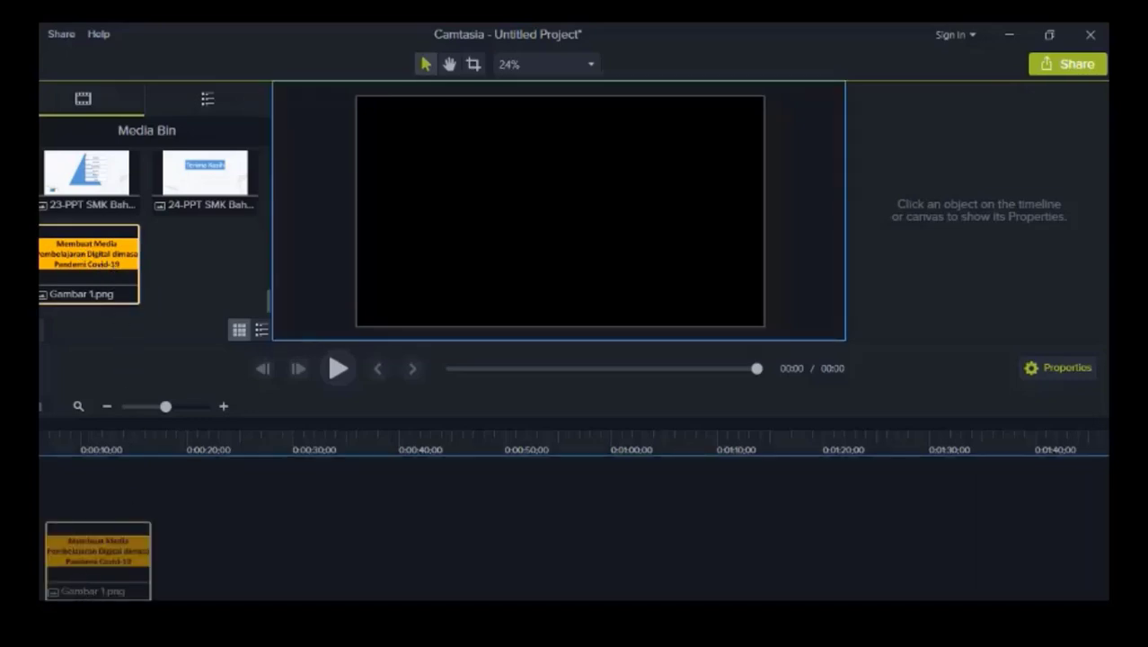
pyautogui.moveTo(95, 566); pyautogui.dragTo(96, 566)
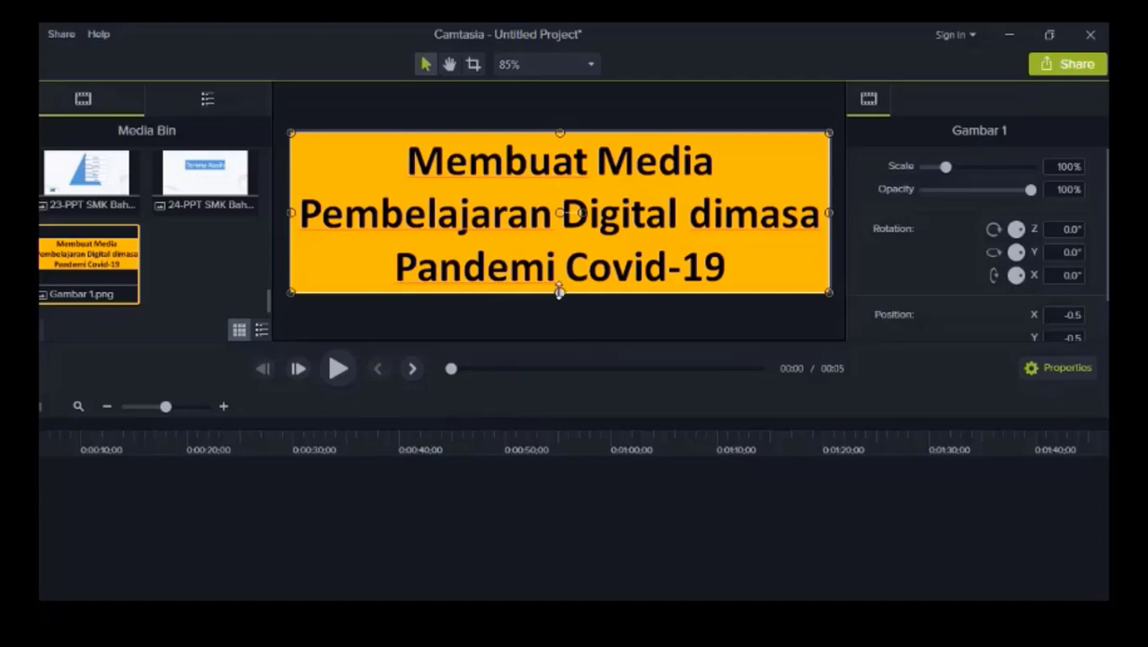
# - Set the canvas zoom to 50% to show the Gambar 1 title image with space around it
pyautogui.moveTo(560, 292)
pyautogui.mouseDown()
pyautogui.moveTo(568, 336)
pyautogui.moveTo(544, 293)
pyautogui.mouseUp()
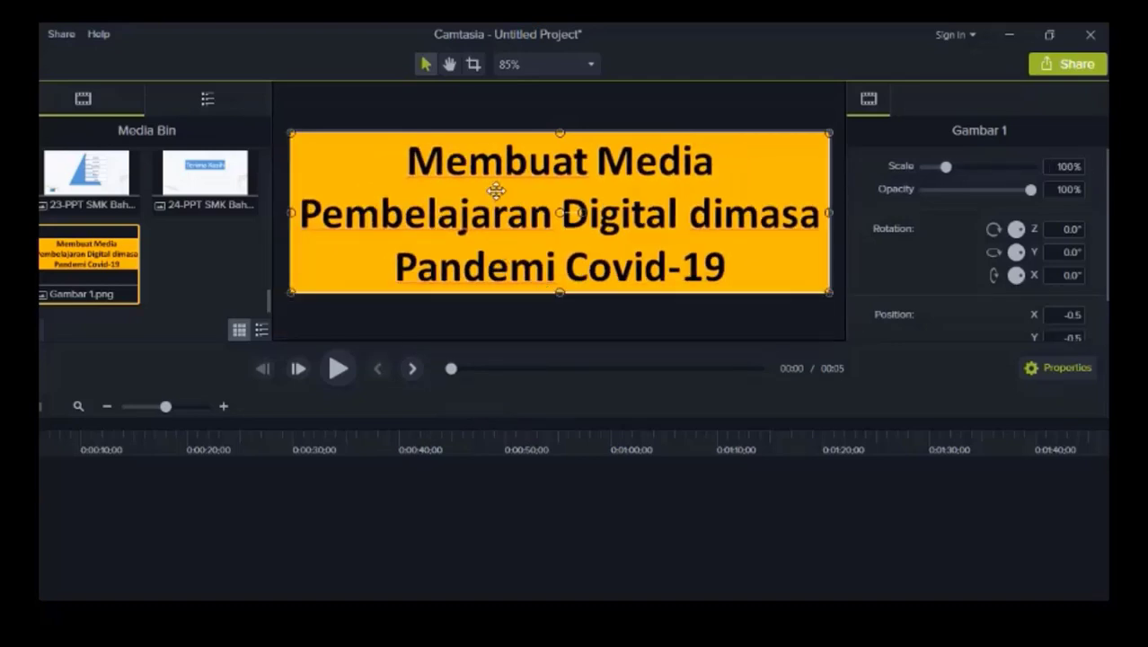
pyautogui.click(590, 65)
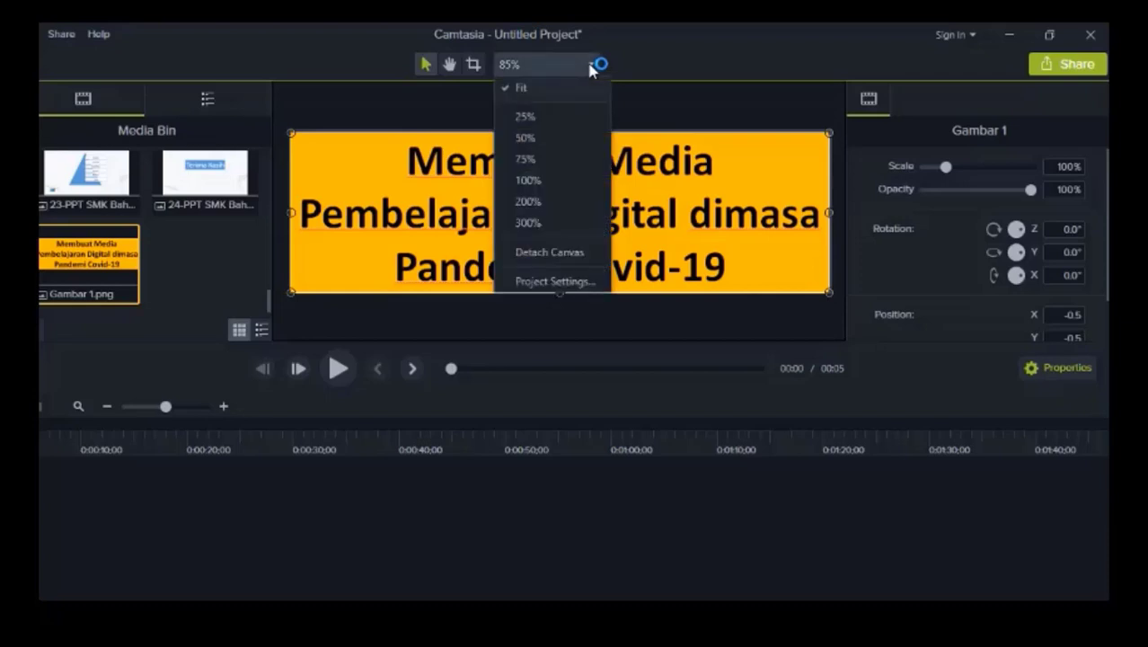
pyautogui.click(541, 116)
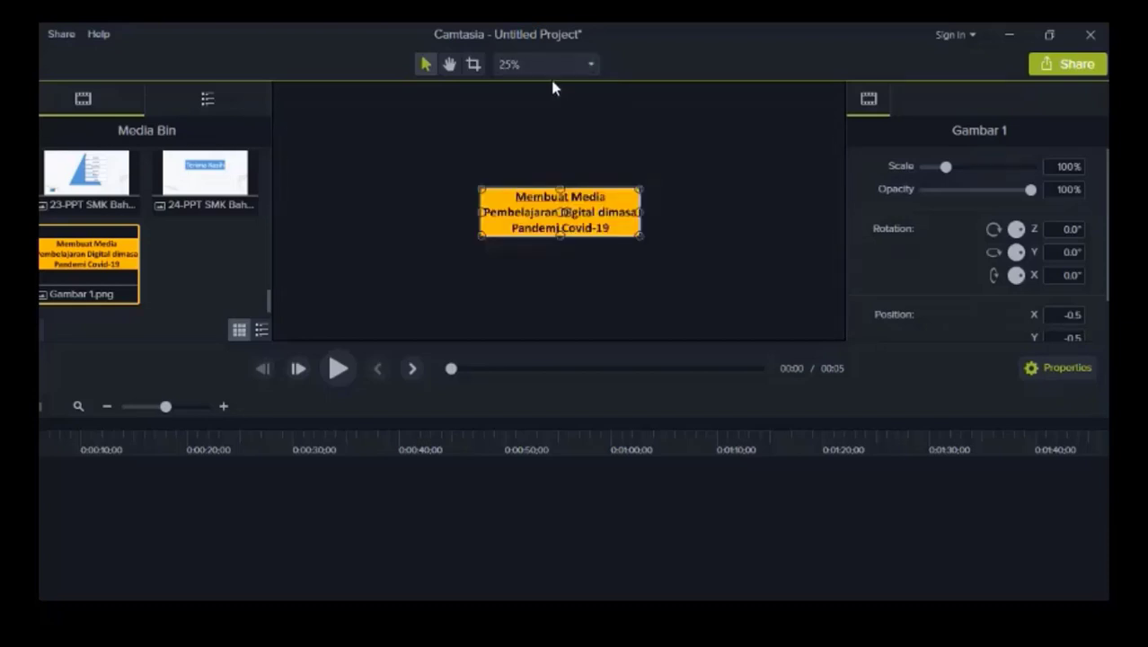
pyautogui.click(557, 68)
pyautogui.click(551, 141)
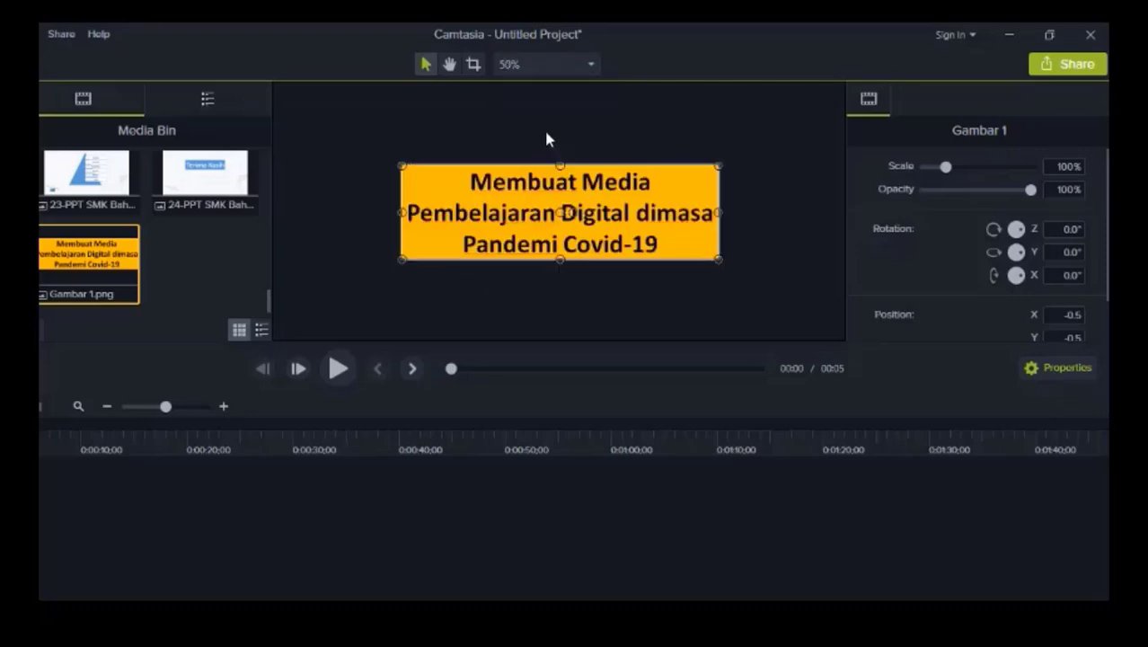
# - Check the Gambar 1 title image at 100% and 200% canvas zoom and return to 50%
pyautogui.click(549, 68)
pyautogui.click(556, 180)
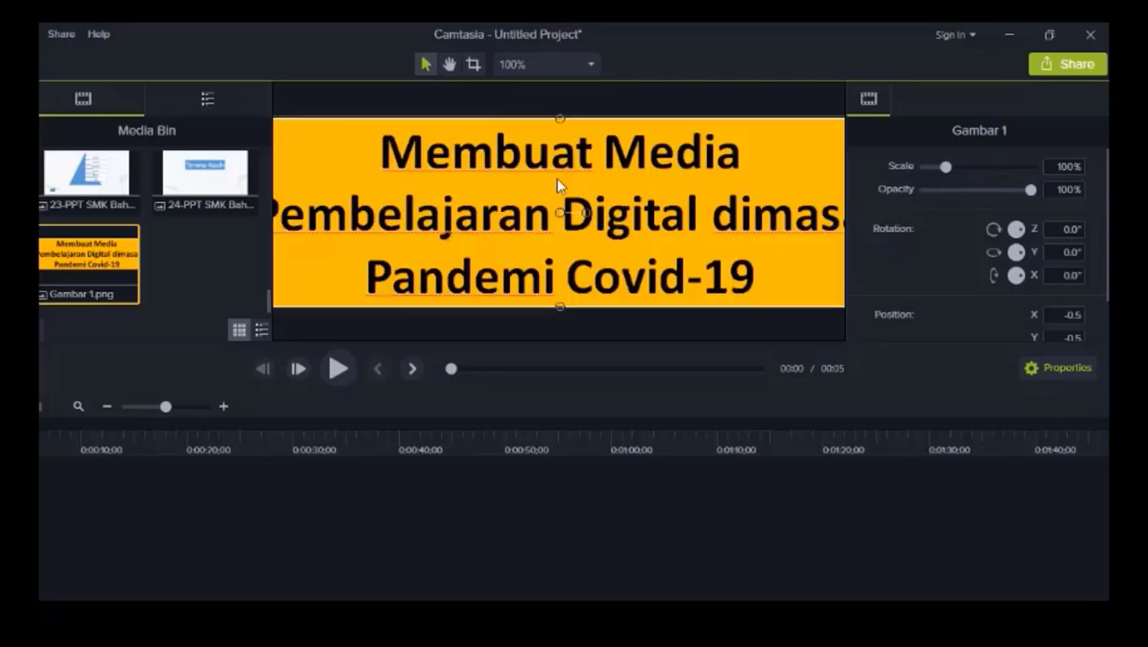
pyautogui.click(581, 68)
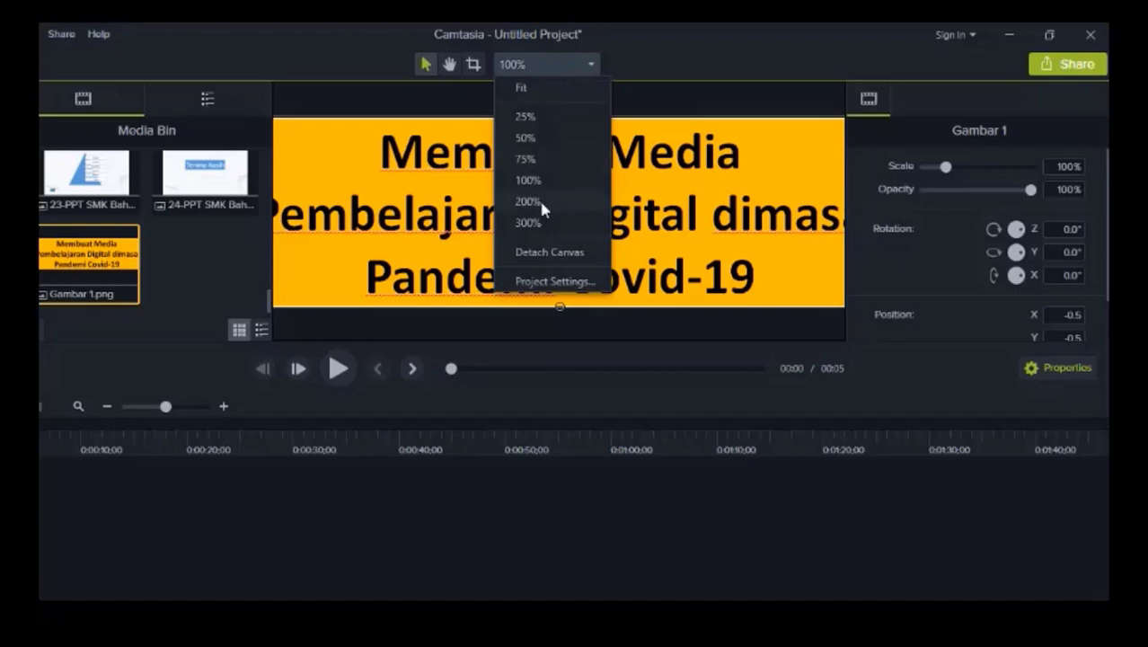
pyautogui.click(541, 201)
pyautogui.click(584, 66)
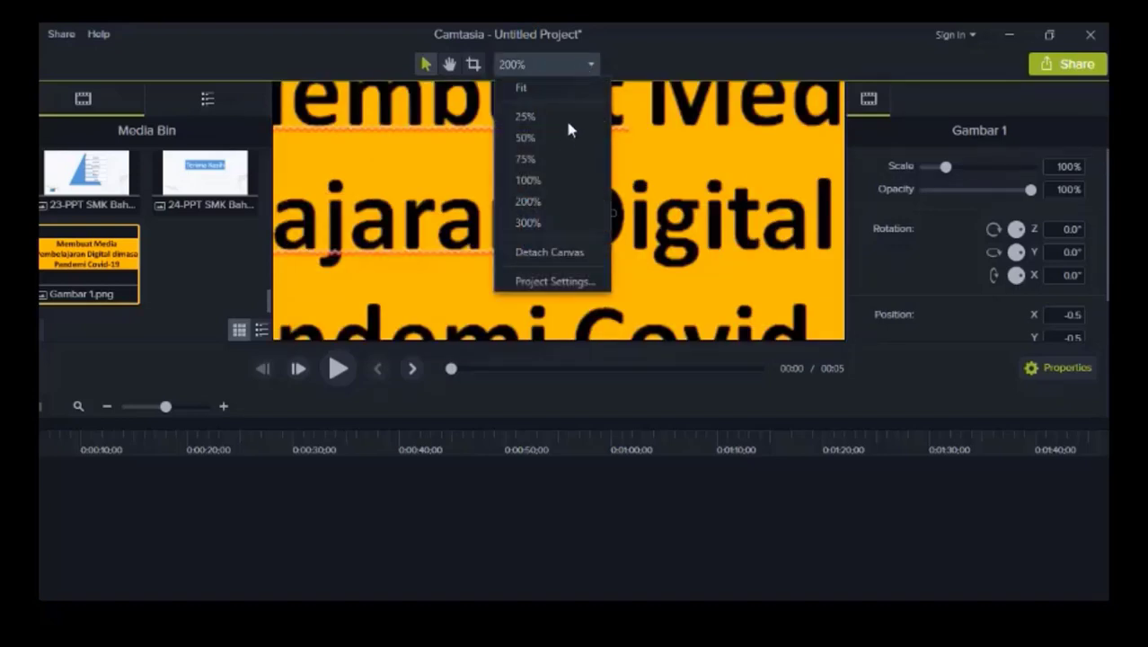
pyautogui.click(539, 139)
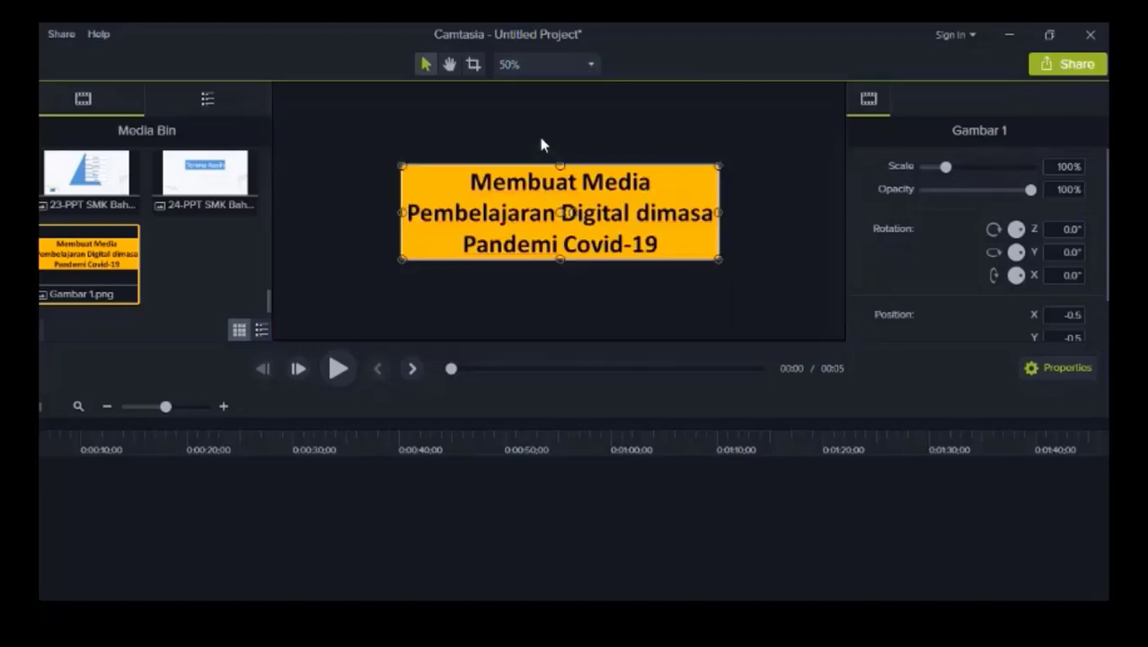
# - Try enlarging the Gambar 1 title image on the canvas beyond about 157% scale and repositioning it vertically
pyautogui.click(562, 260)
pyautogui.moveTo(569, 294); pyautogui.dragTo(578, 316)
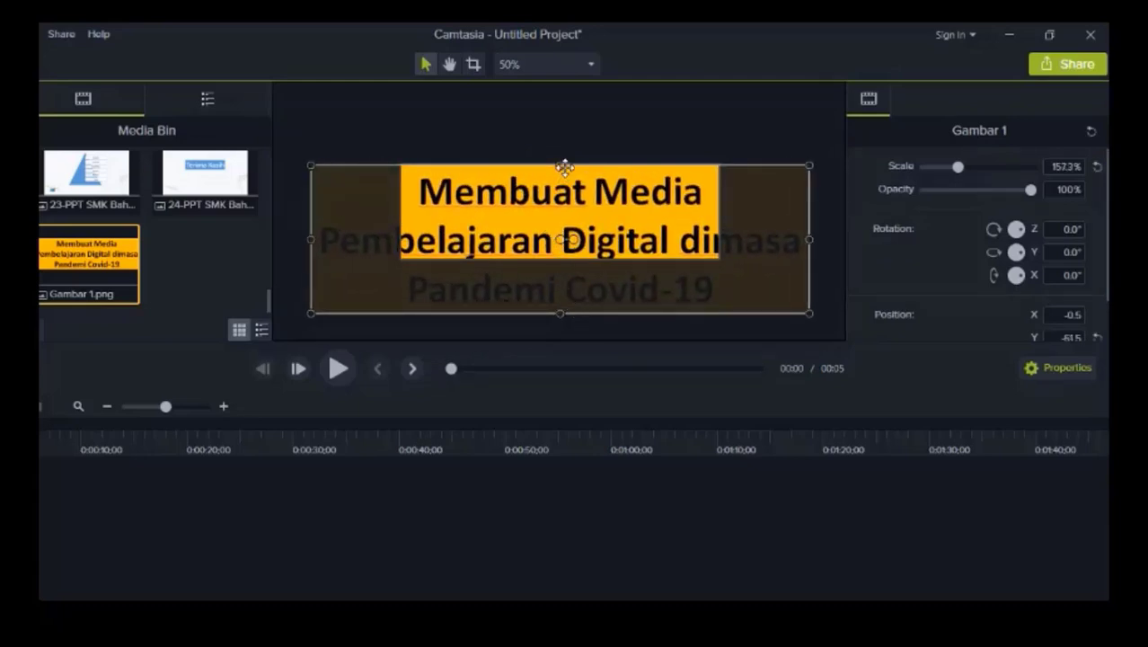
pyautogui.moveTo(563, 167); pyautogui.dragTo(569, 110)
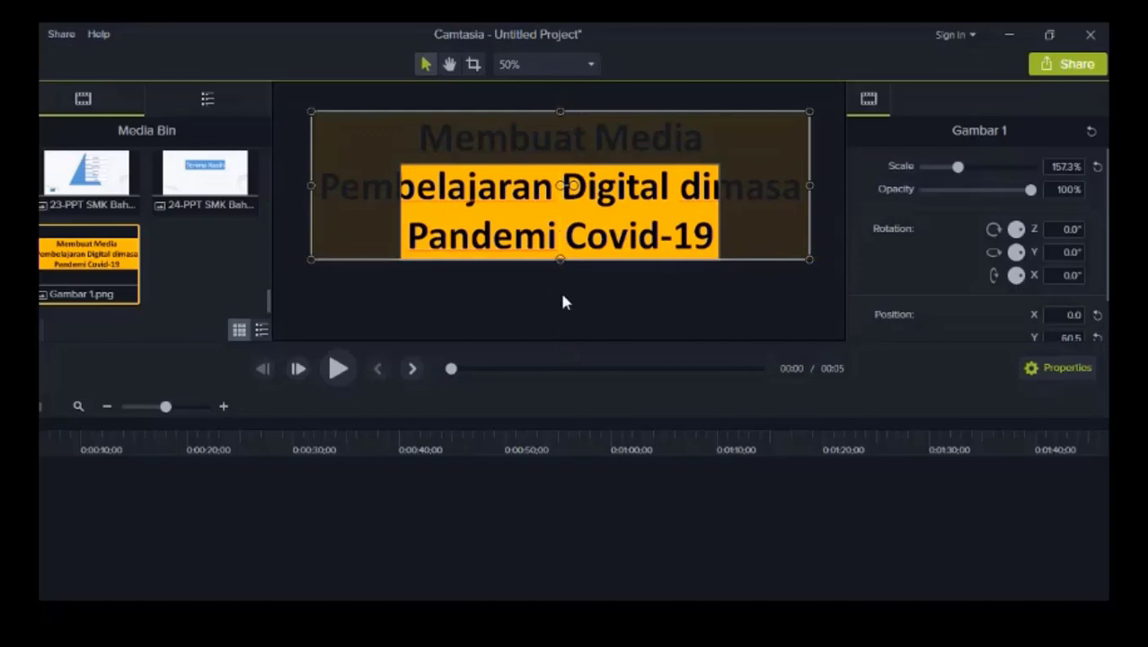
pyautogui.moveTo(559, 260); pyautogui.dragTo(580, 315)
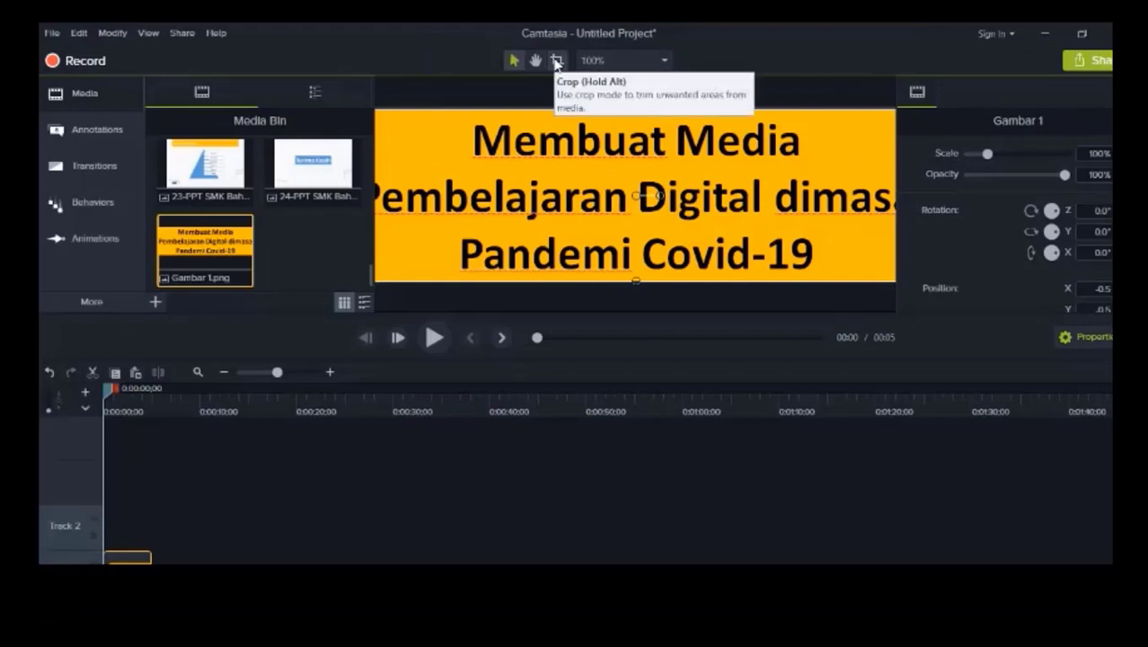
# - Turn on Crop mode and slightly adjust the upper edge of the Gambar 1 title image
pyautogui.click(558, 63)
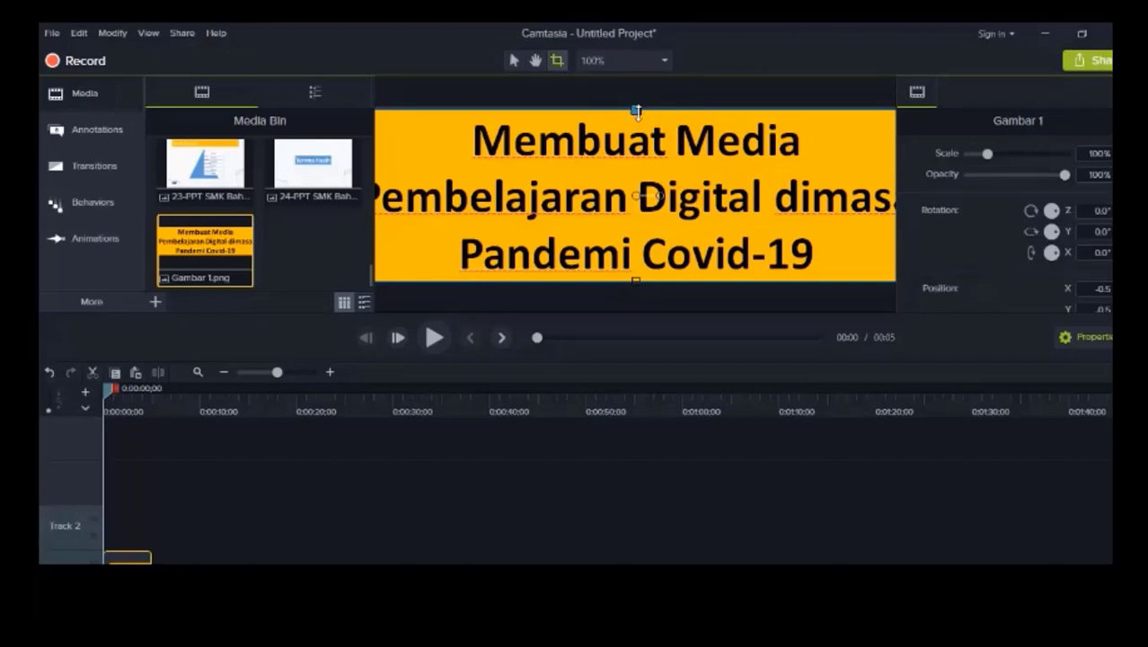
pyautogui.moveTo(633, 110)
pyautogui.mouseDown()
pyautogui.moveTo(656, 157)
pyautogui.moveTo(635, 107)
pyautogui.mouseUp()
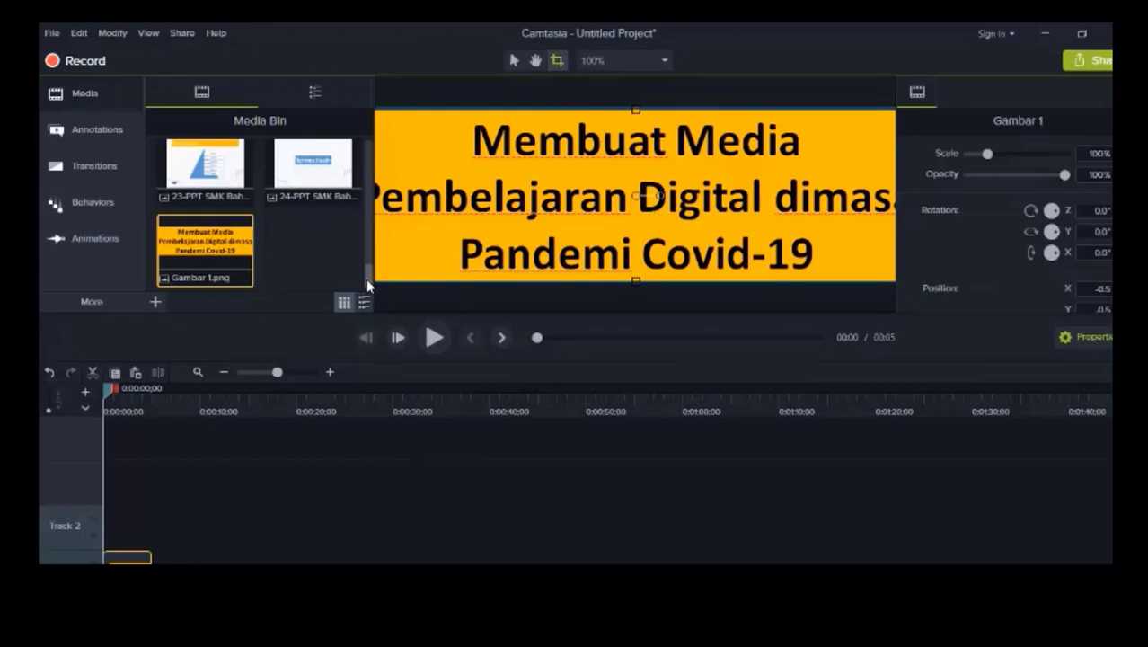
# - Select presentation slides 01 to 24 in the Media Bin and place them together at the start of Track 2
pyautogui.moveTo(370, 281); pyautogui.dragTo(375, 142)
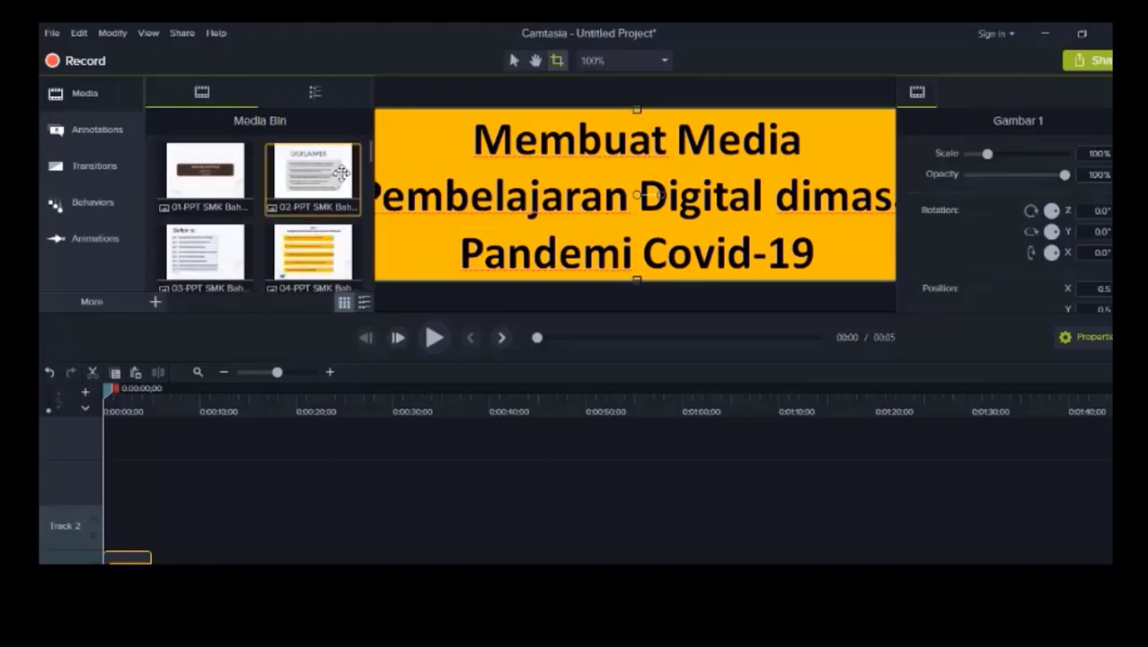
pyautogui.click(198, 164)
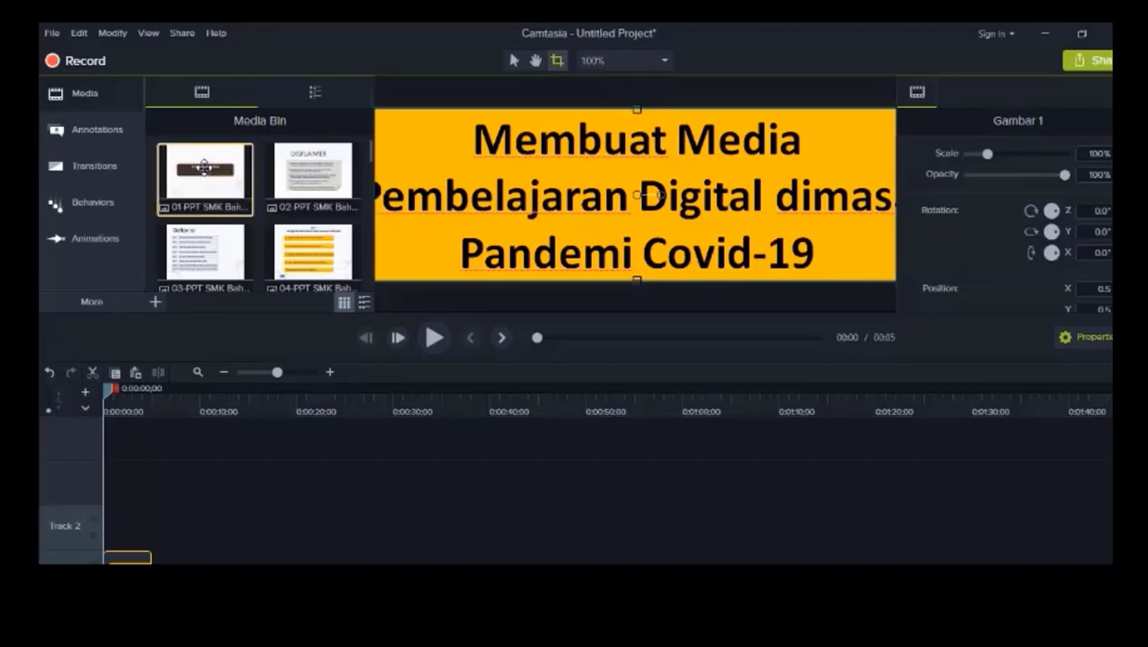
pyautogui.hotkey('shift', 'Right')
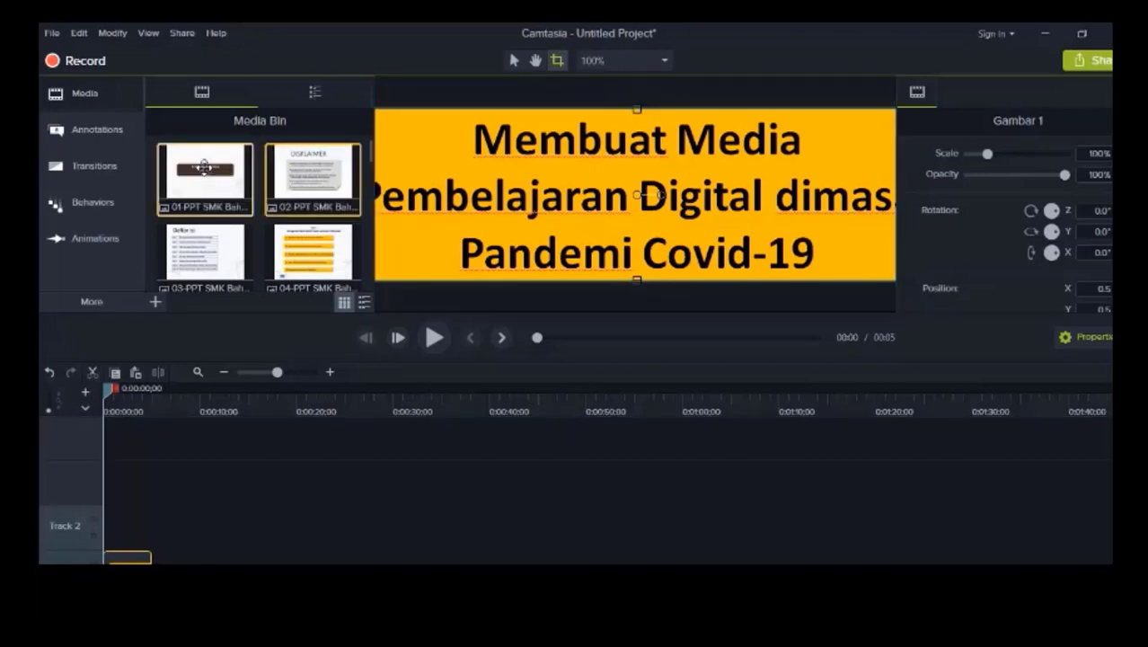
pyautogui.hotkey('shift', 'Right')
pyautogui.hotkey('shift', 'Right')
pyautogui.hotkey('shift', 'Right')
pyautogui.hotkey('shift', 'Right')
pyautogui.hotkey('shift', 'Right')
pyautogui.hotkey('shift', 'Right')
pyautogui.hotkey('shift', 'Right')
pyautogui.hotkey('shift', 'Right')
pyautogui.hotkey('shift', 'Right')
pyautogui.hotkey('shift', 'Right')
pyautogui.hotkey('shift', 'Right')
pyautogui.hotkey('shift', 'Right')
pyautogui.hotkey('shift', 'Right')
pyautogui.hotkey('shift', 'Right')
pyautogui.hotkey('shift', 'Right')
pyautogui.hotkey('shift', 'Right')
pyautogui.hotkey('shift', 'Right')
pyautogui.hotkey('shift', 'Right')
pyautogui.hotkey('shift', 'Right')
pyautogui.hotkey('shift', 'Right')
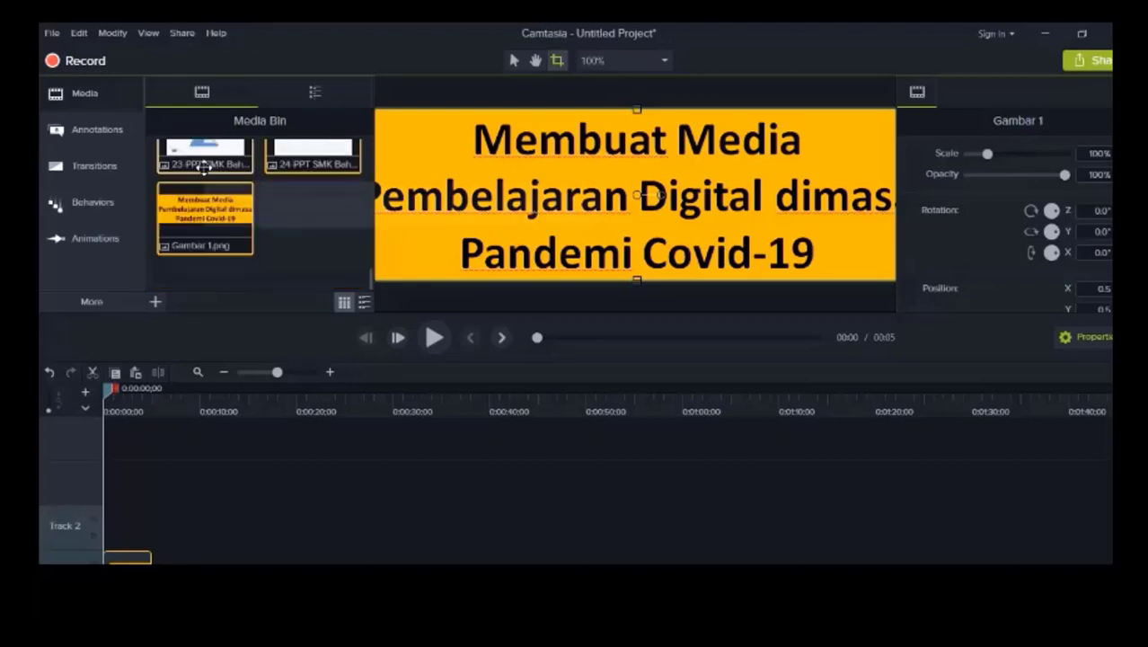
pyautogui.scroll(1, 204, 167)
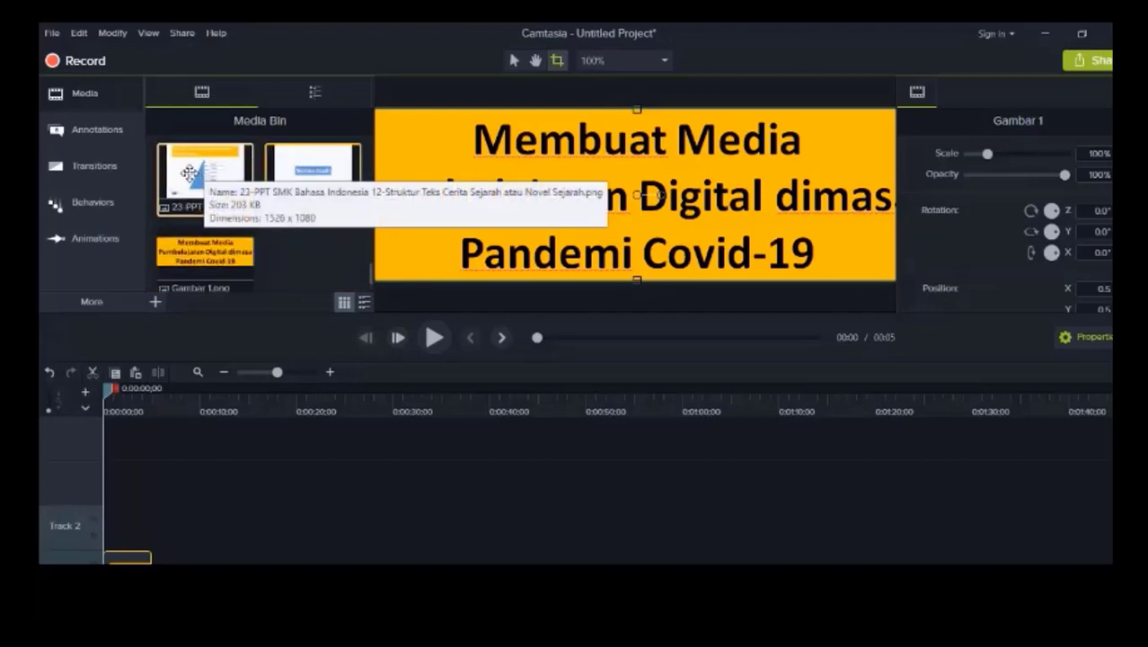
pyautogui.moveTo(190, 174); pyautogui.dragTo(105, 524)
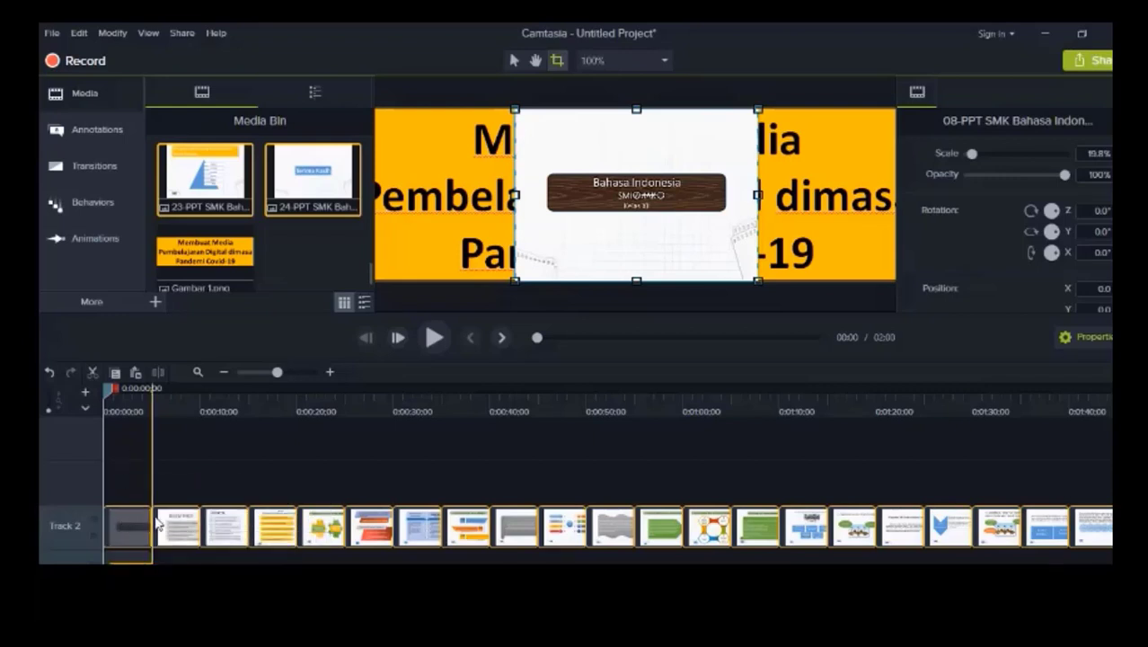
# - Shift the slides on Track 2 to begin at five seconds and put the Gambar 1 clip in front of them
pyautogui.moveTo(129, 527); pyautogui.dragTo(167, 522)
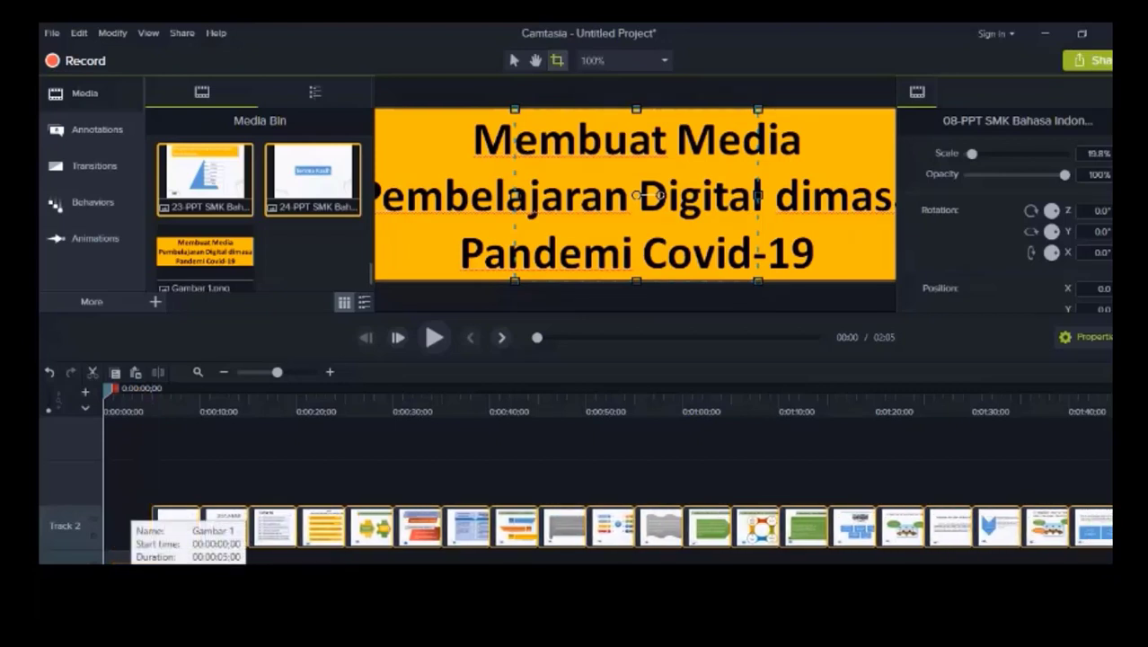
pyautogui.click(131, 558)
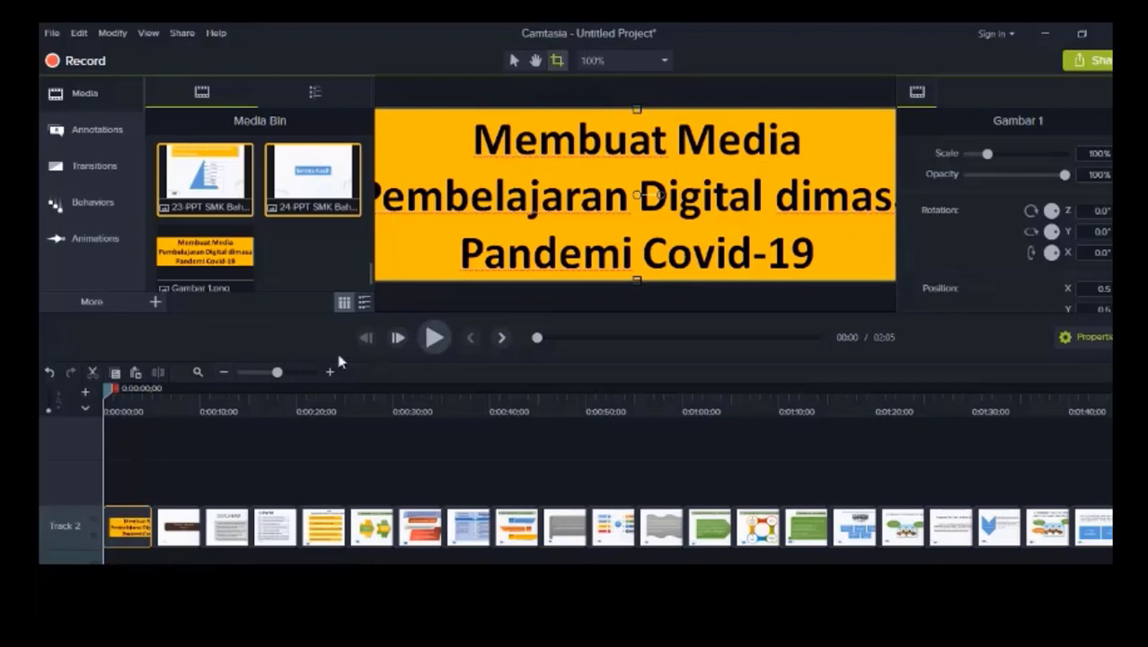
# - Play the timeline from the beginning to check the slide sequence, pause, and check other frames with the playhead
pyautogui.click(433, 338)
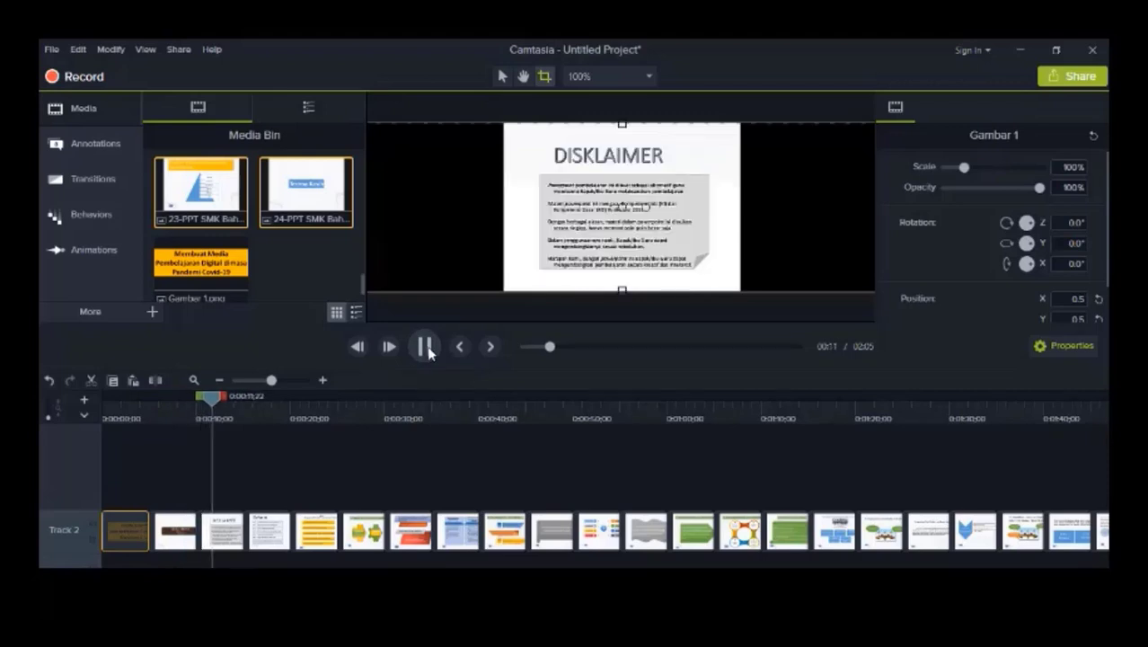
pyautogui.click(426, 349)
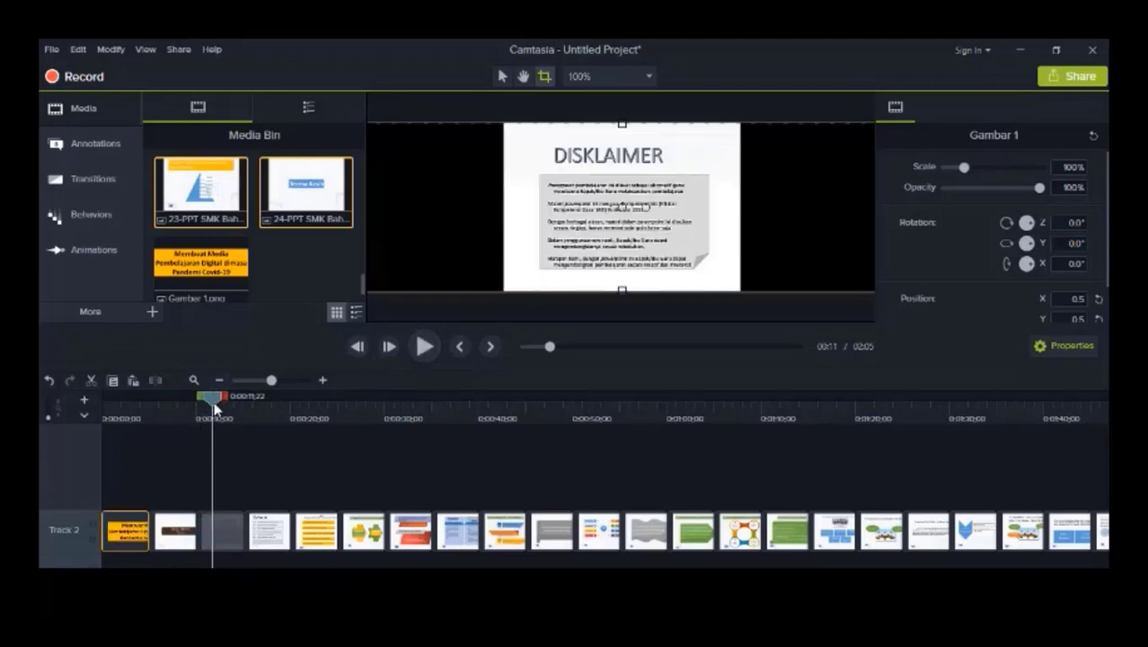
pyautogui.click(256, 416)
pyautogui.click(167, 423)
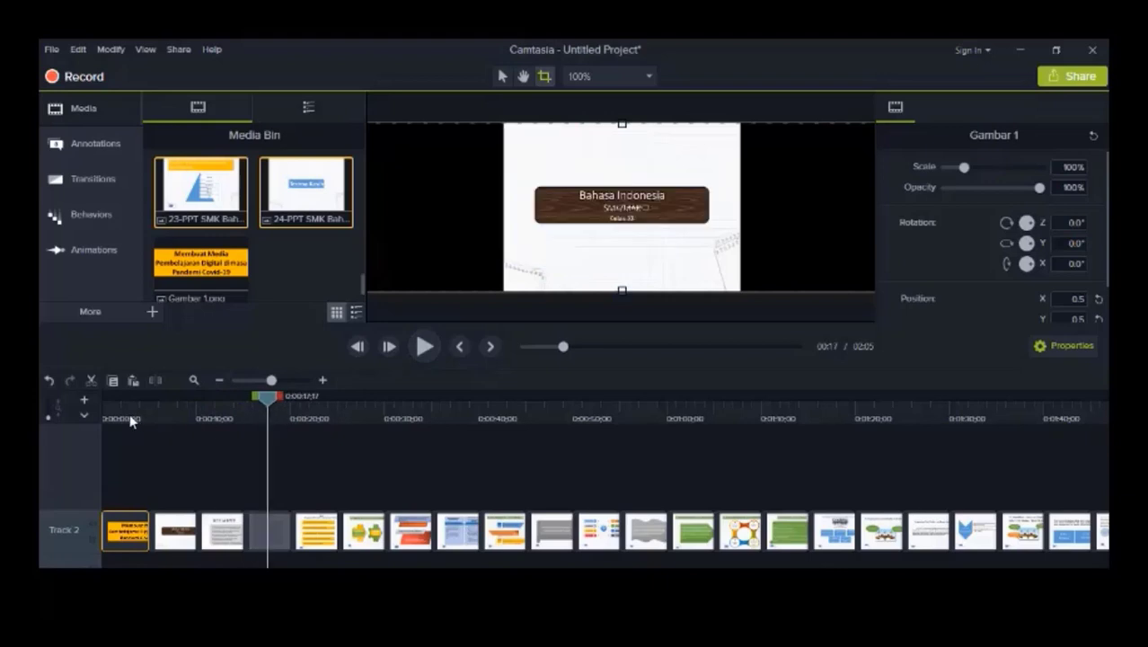
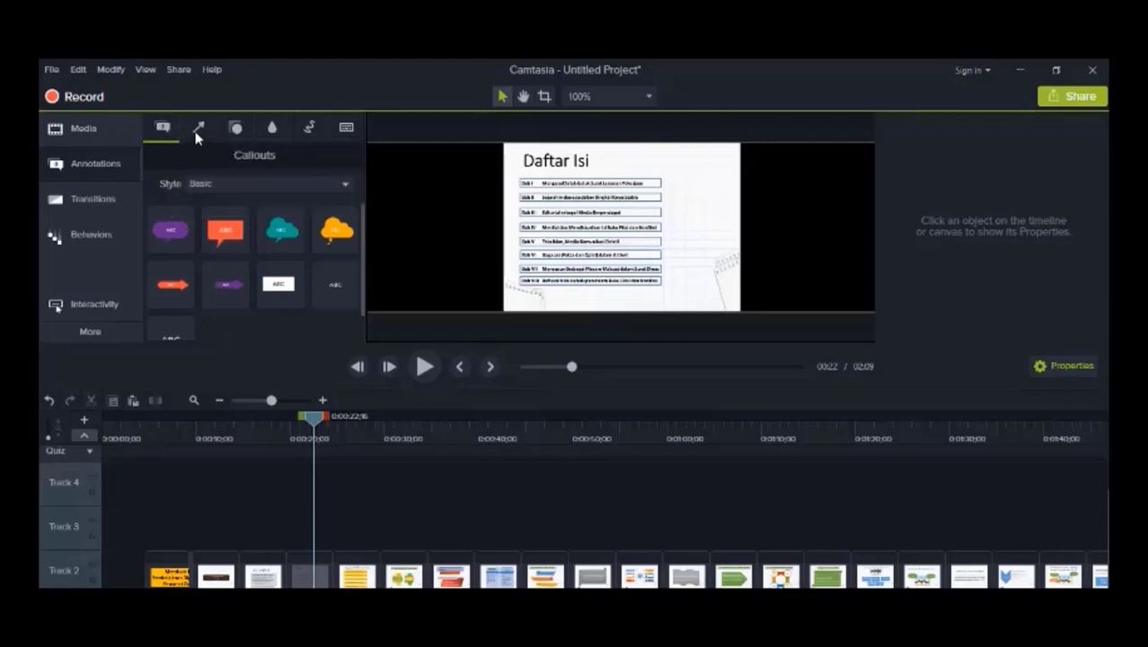
# - Look through the Arrows & Lines, Shapes, and Blur & Highlight annotations and return to the Callouts
pyautogui.click(197, 131)
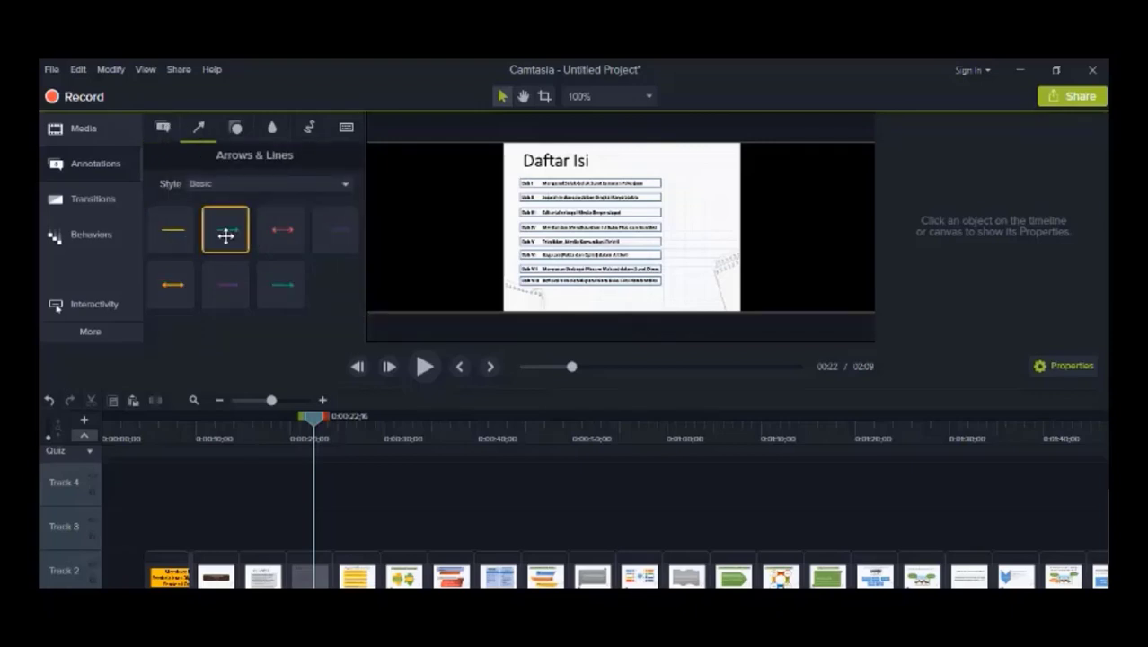
pyautogui.click(236, 127)
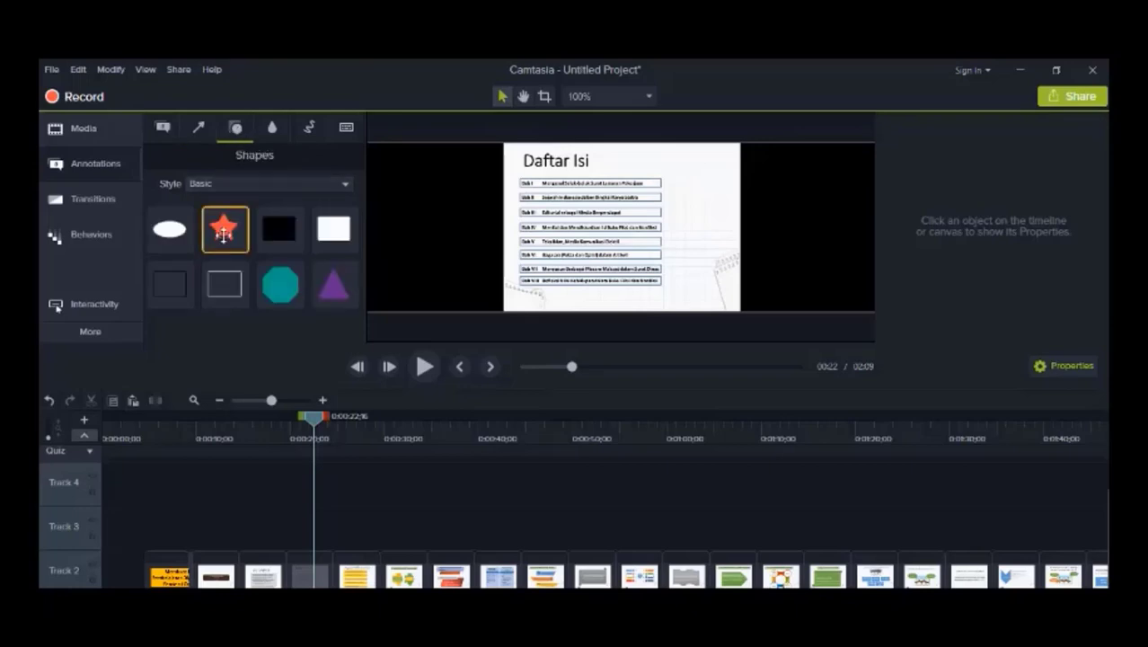
pyautogui.click(269, 132)
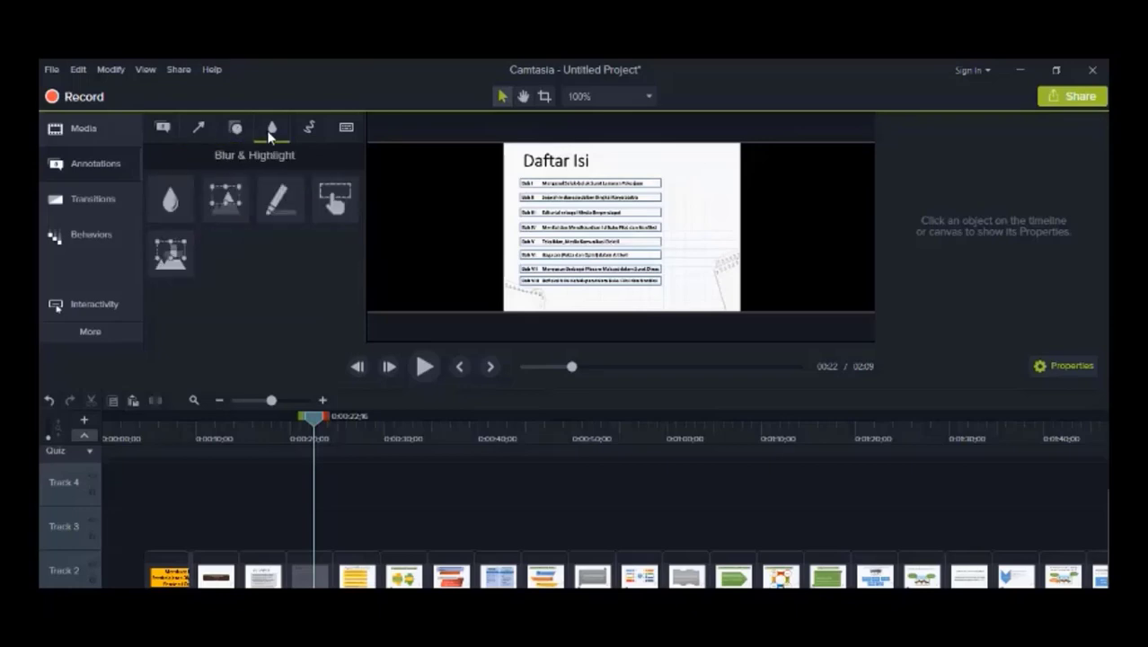
pyautogui.click(165, 127)
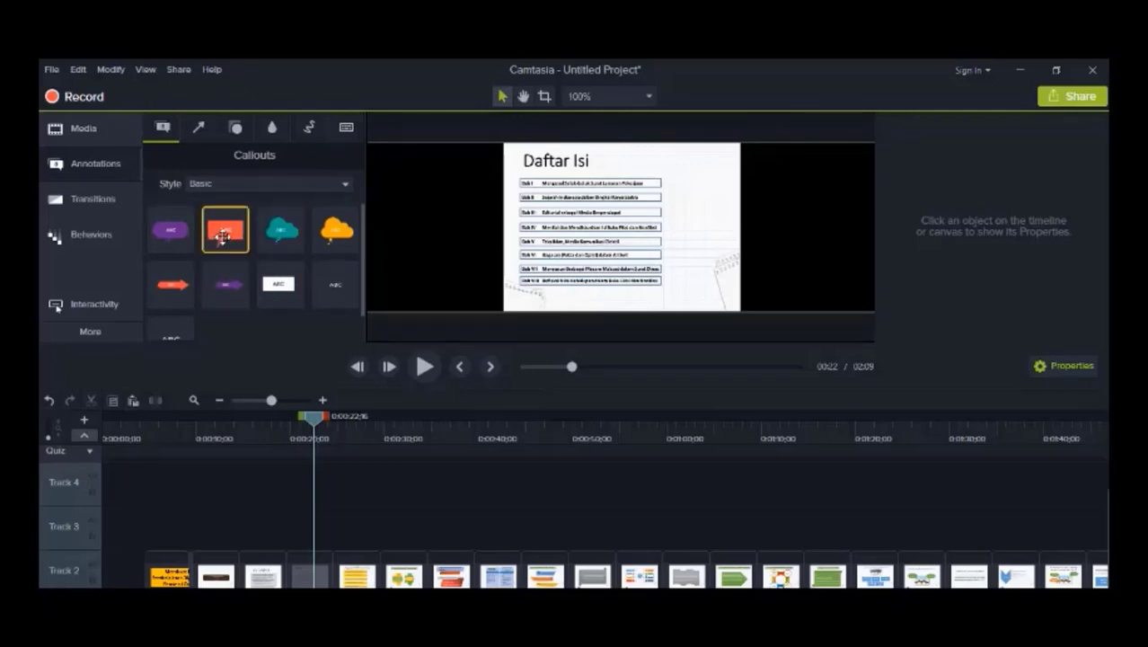
# - Add the orange speech bubble callout to Track 3 and place it above the green arrow slide at about 0:01:04
pyautogui.moveTo(225, 235); pyautogui.dragTo(251, 505)
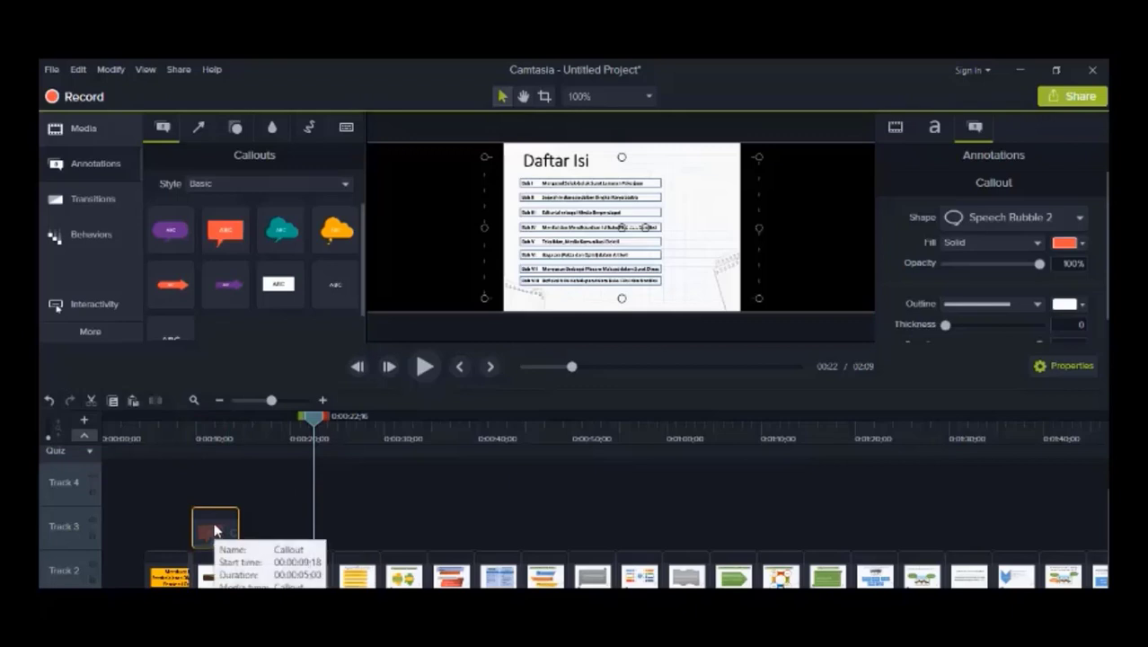
pyautogui.moveTo(214, 531); pyautogui.dragTo(742, 550)
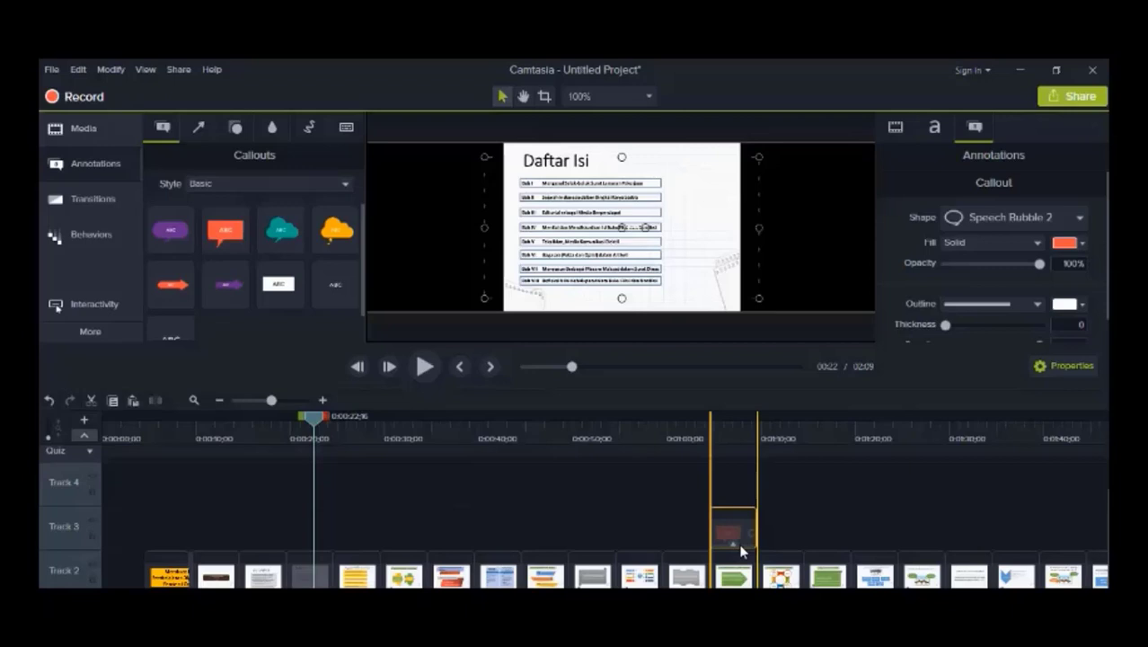
pyautogui.moveTo(742, 550); pyautogui.dragTo(742, 550)
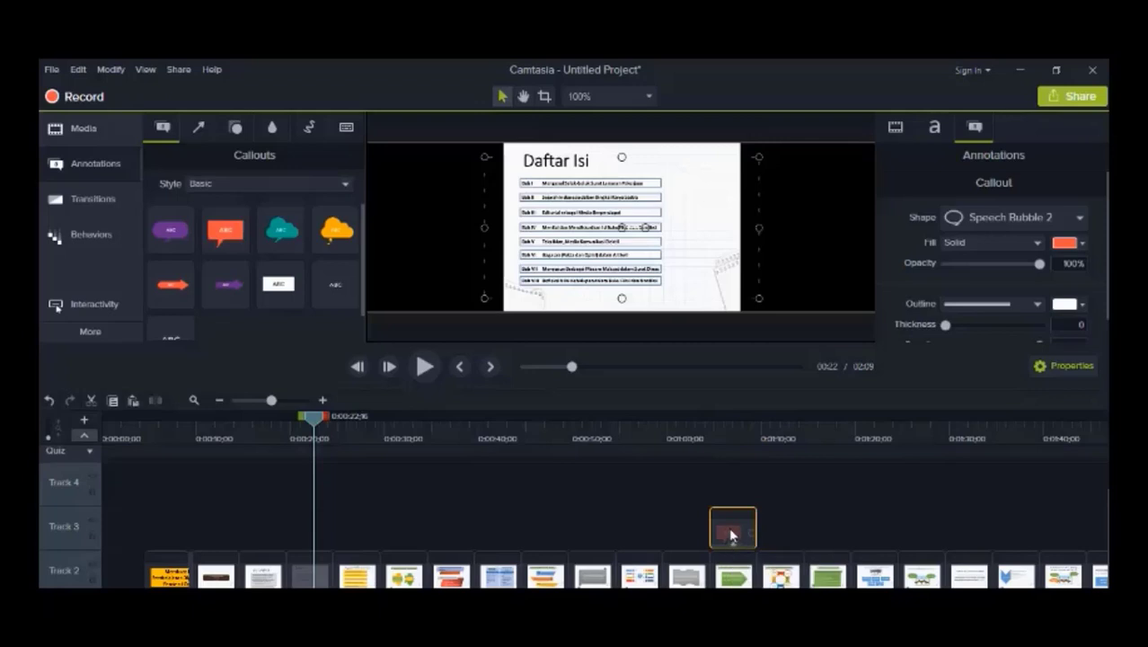
pyautogui.click(730, 536)
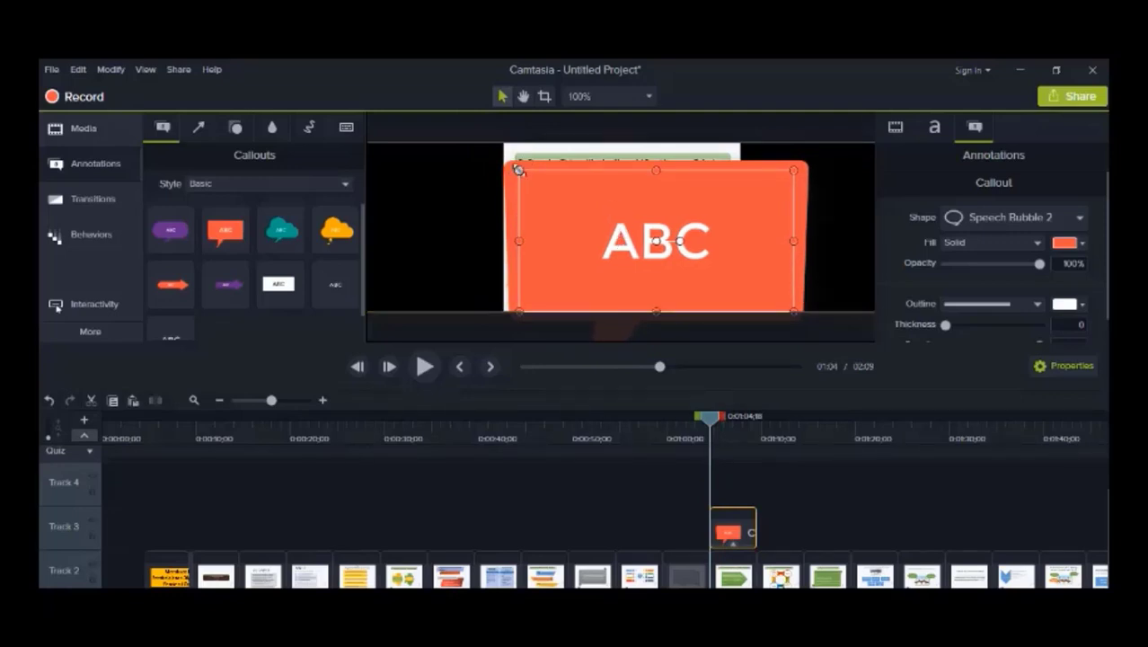
# - Shrink the ABC callout on the canvas and place its bubble beside the tip of the slide's green arrow
pyautogui.moveTo(611, 239); pyautogui.dragTo(721, 199)
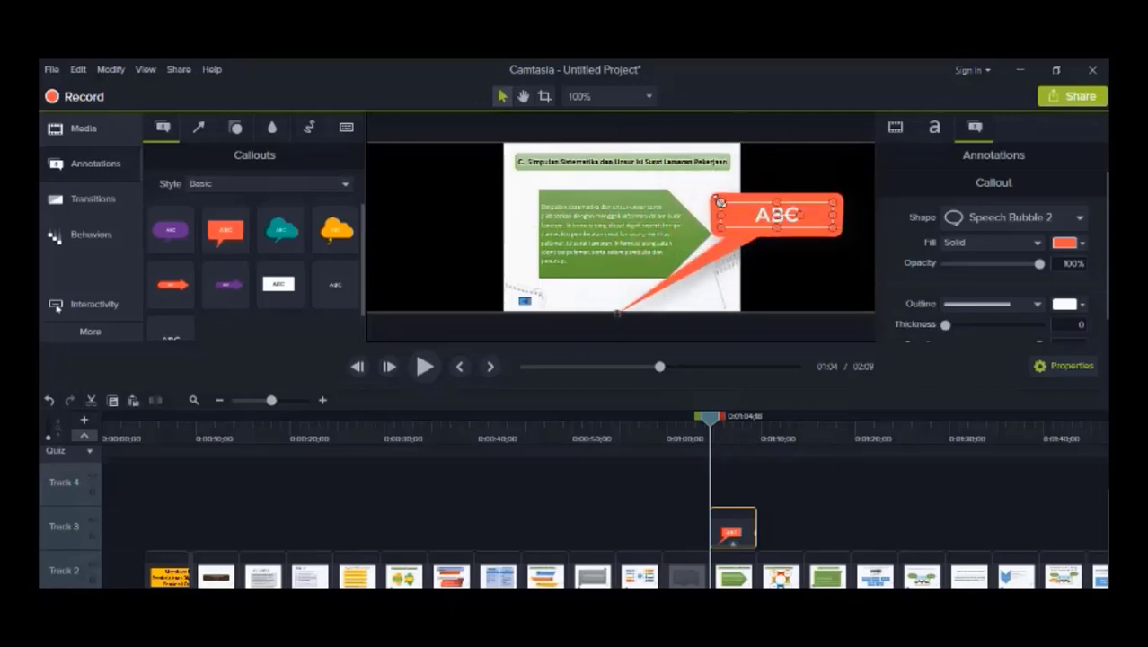
pyautogui.rightClick(764, 220)
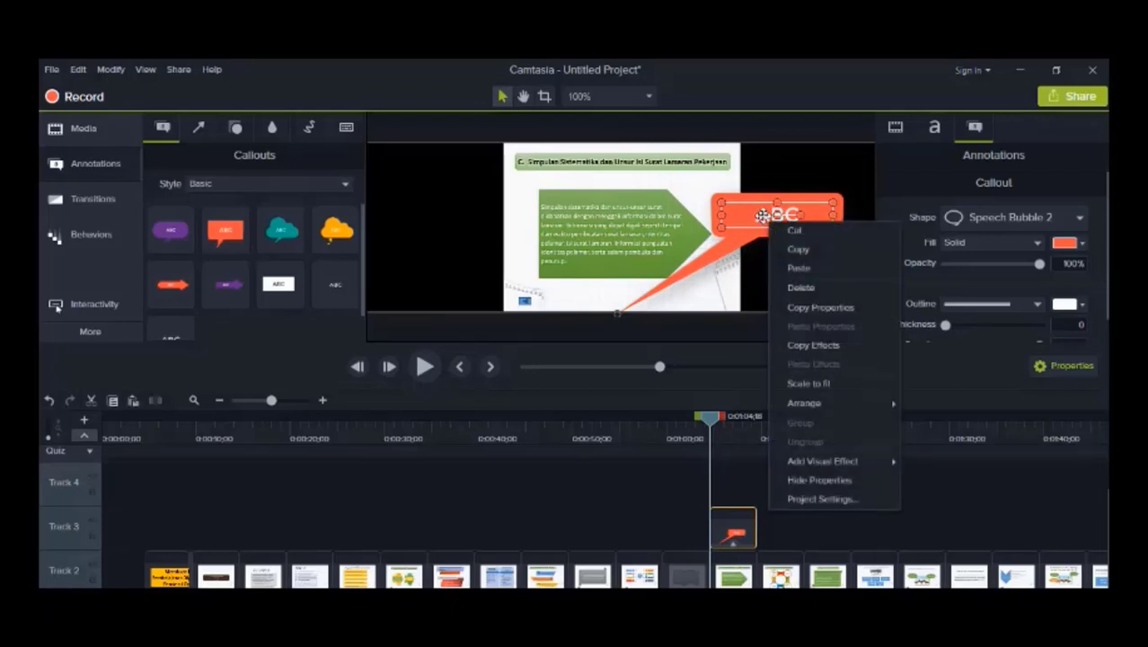
pyautogui.click(745, 211)
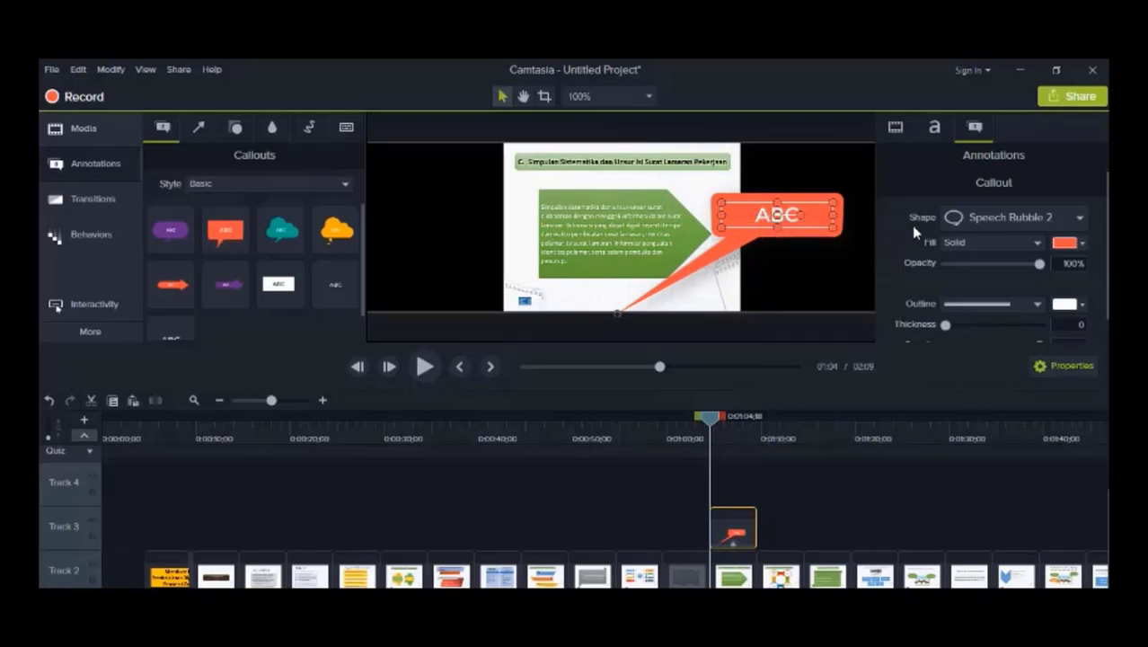
# - Fill the ABC callout with green and change its shape to Text Arrow 1
pyautogui.click(1079, 244)
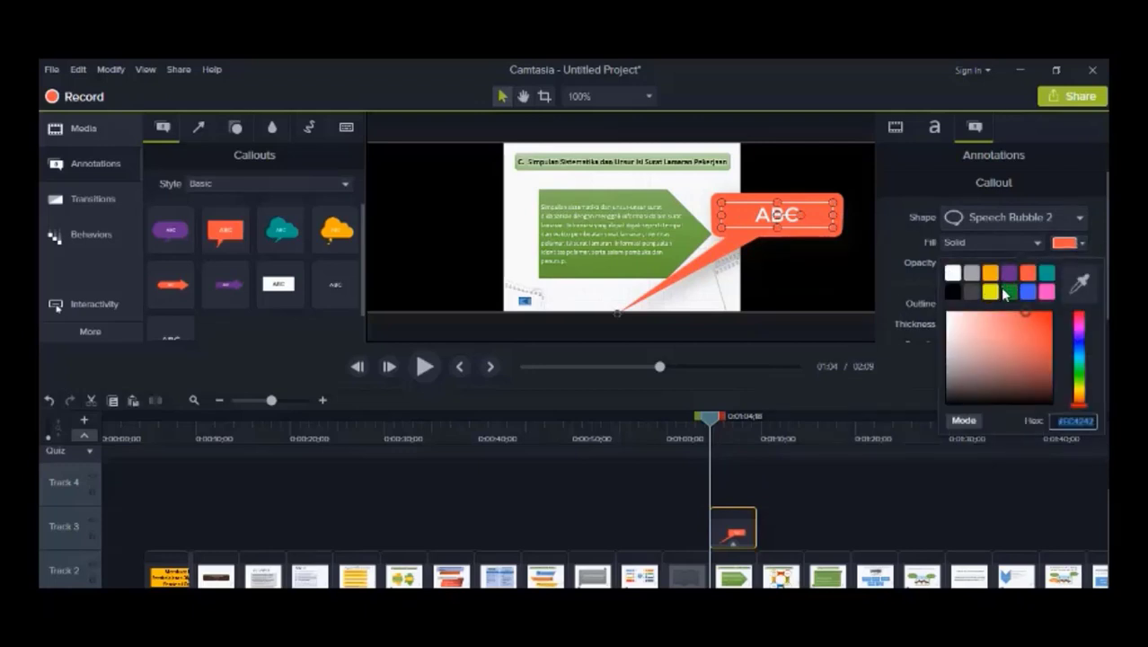
pyautogui.click(1005, 291)
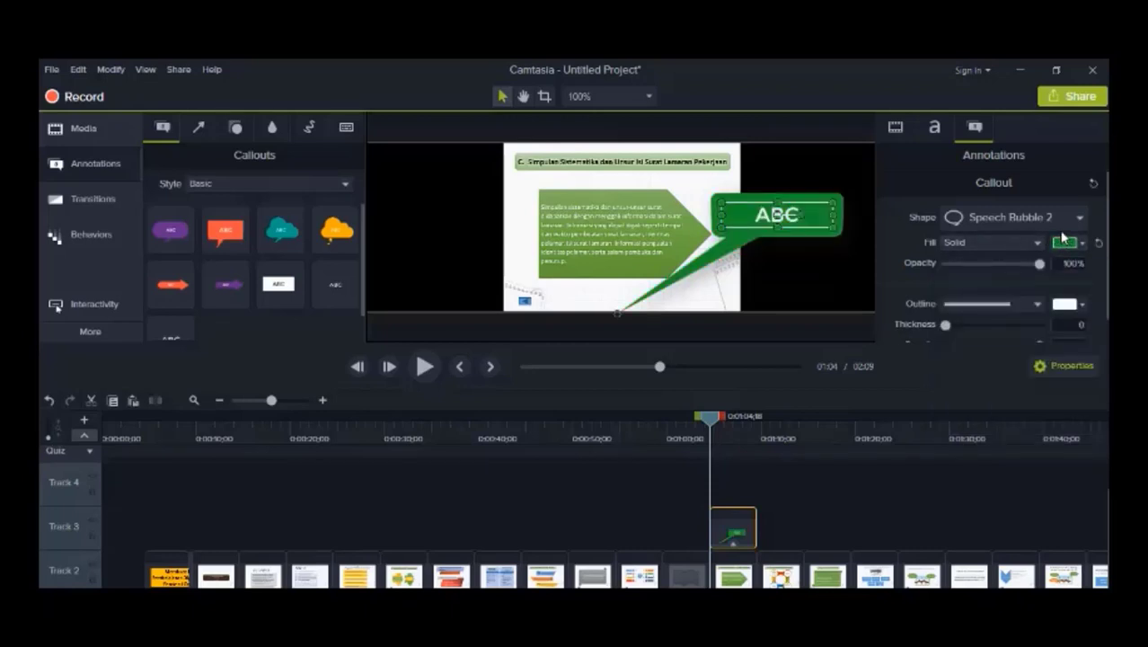
pyautogui.click(997, 216)
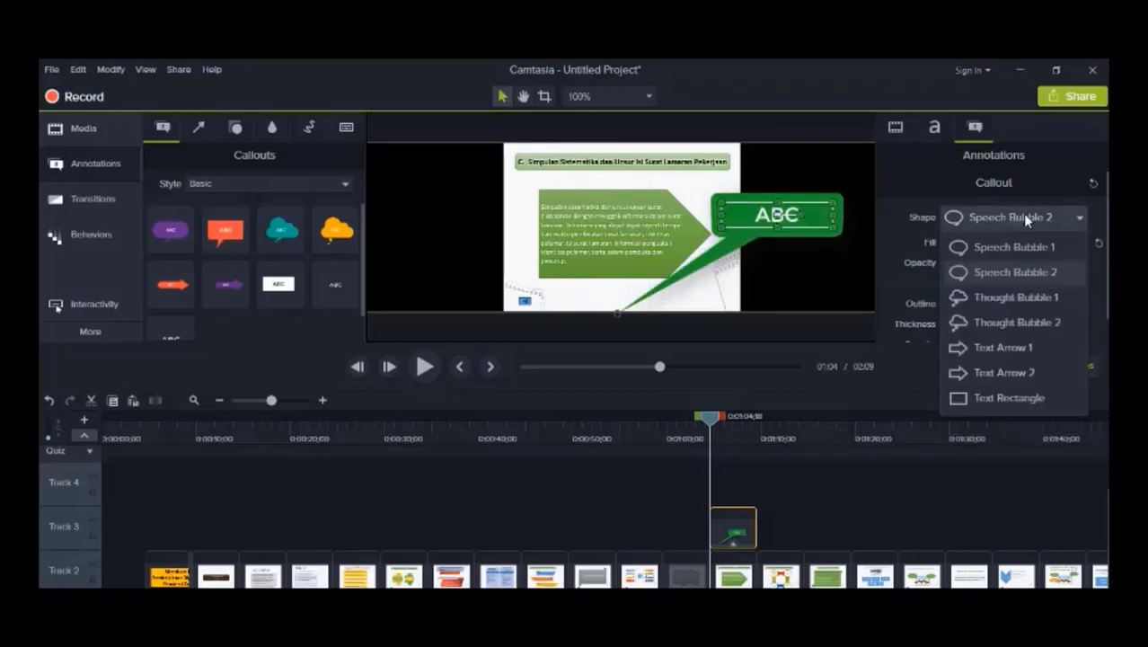
pyautogui.click(992, 347)
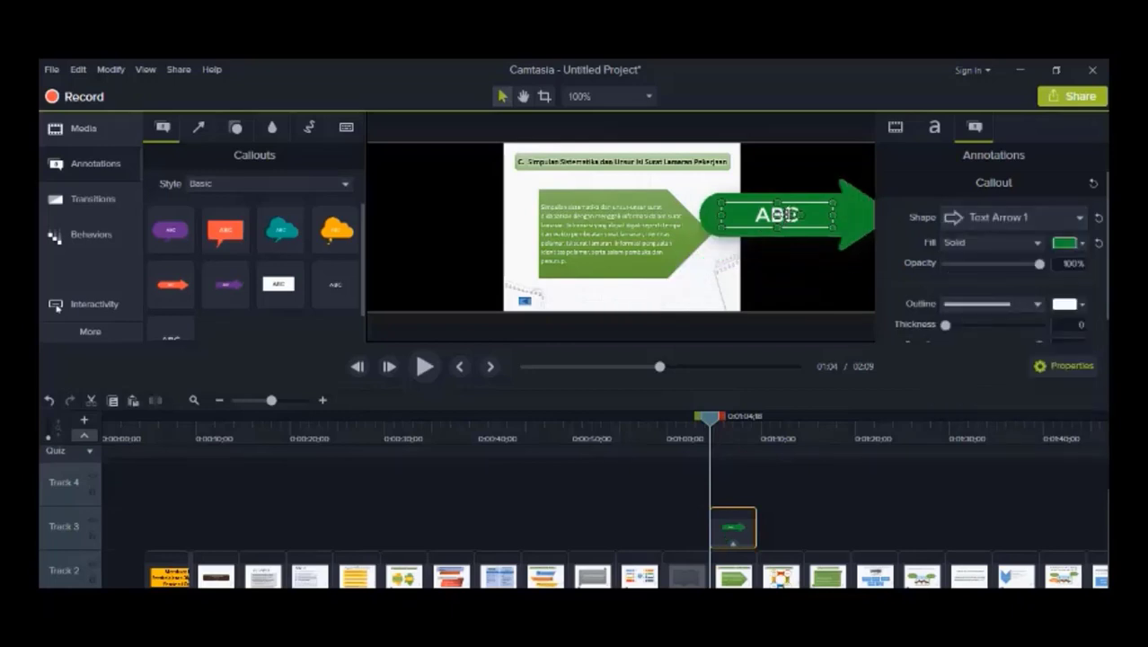
# - Change the green ABC callout's shape to Text Rectangle
pyautogui.click(1043, 368)
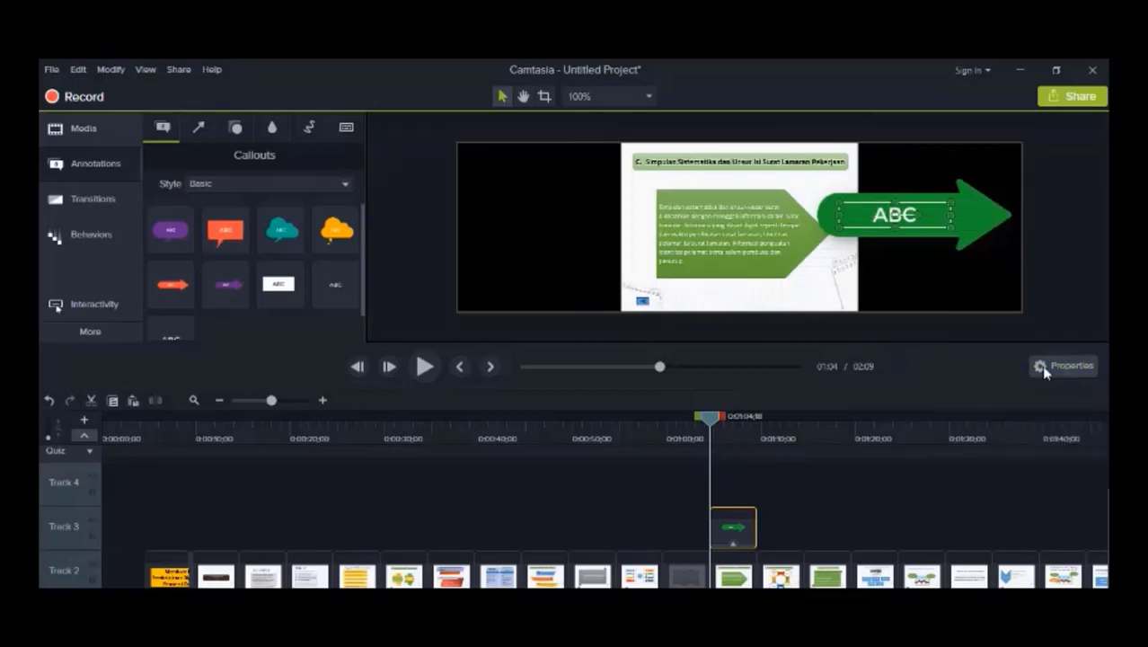
pyautogui.click(1054, 366)
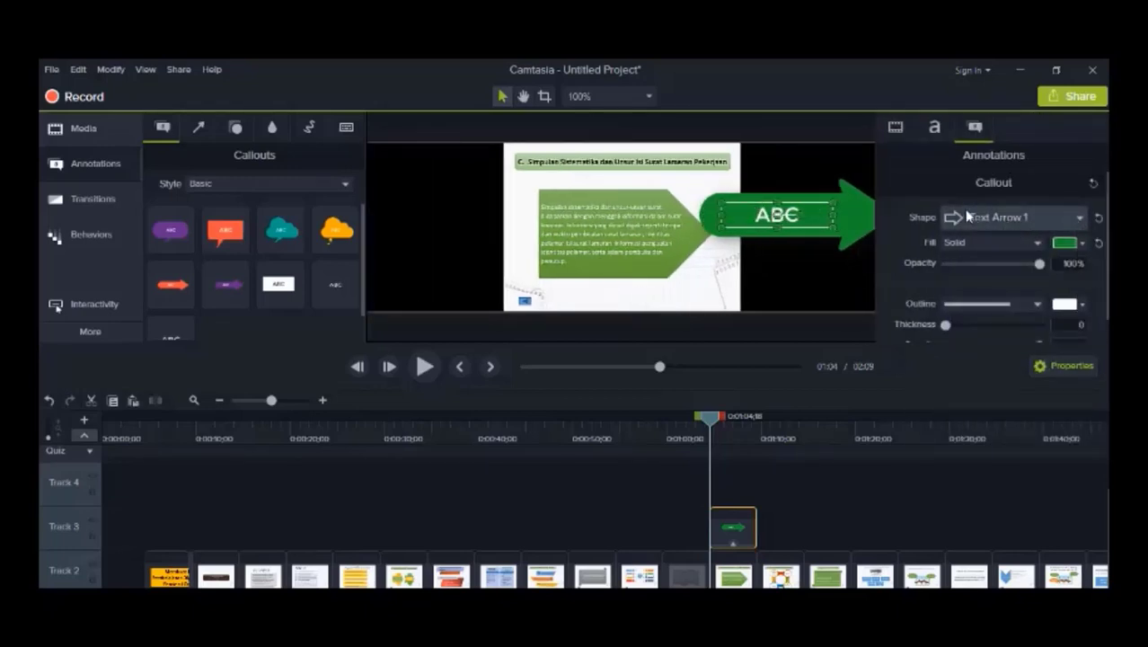
pyautogui.scroll(-2, 969, 215)
pyautogui.press('d')
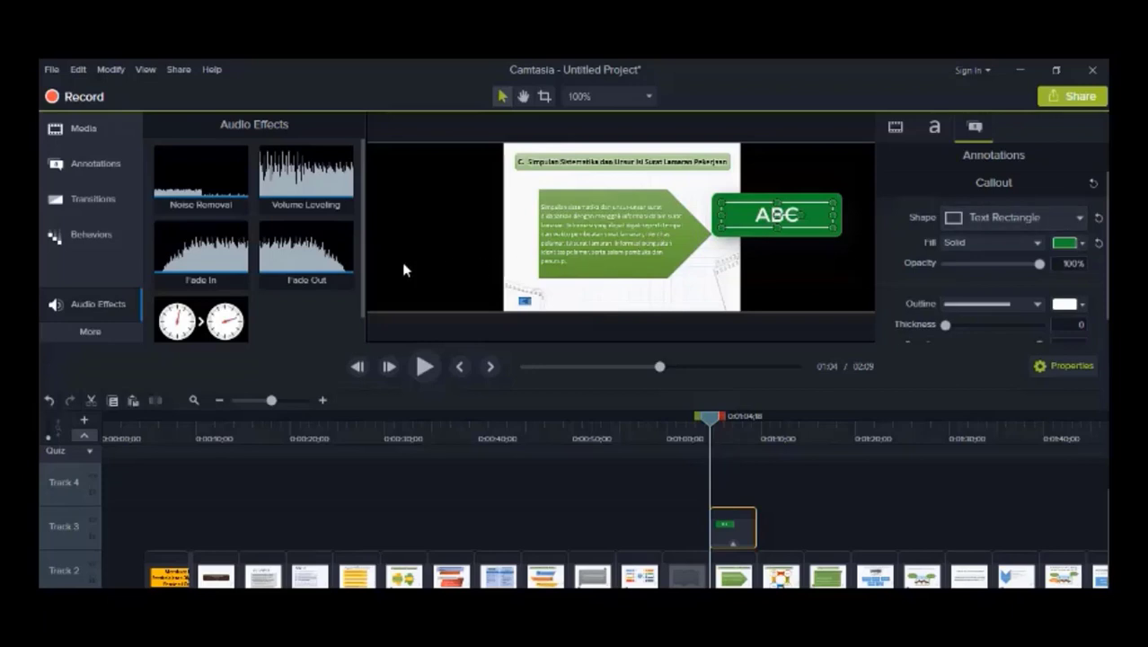
# - Look through the full collection of available transitions, from the fades down to the wipes
pyautogui.click(97, 199)
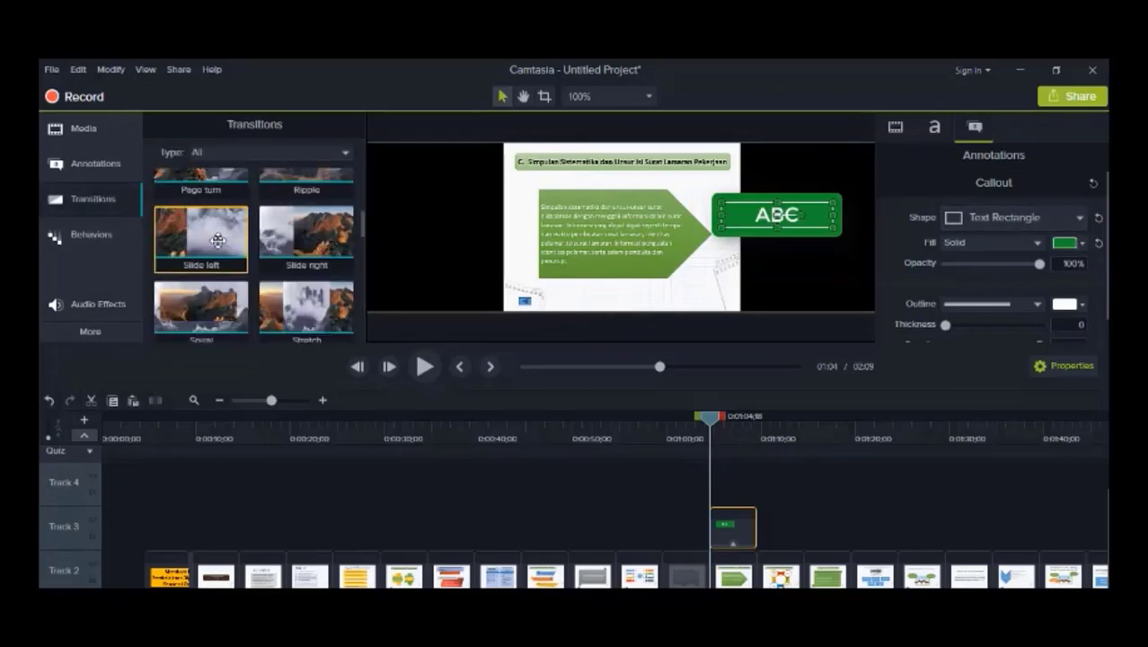
pyautogui.scroll(3, 216, 241)
pyautogui.scroll(2, 228, 249)
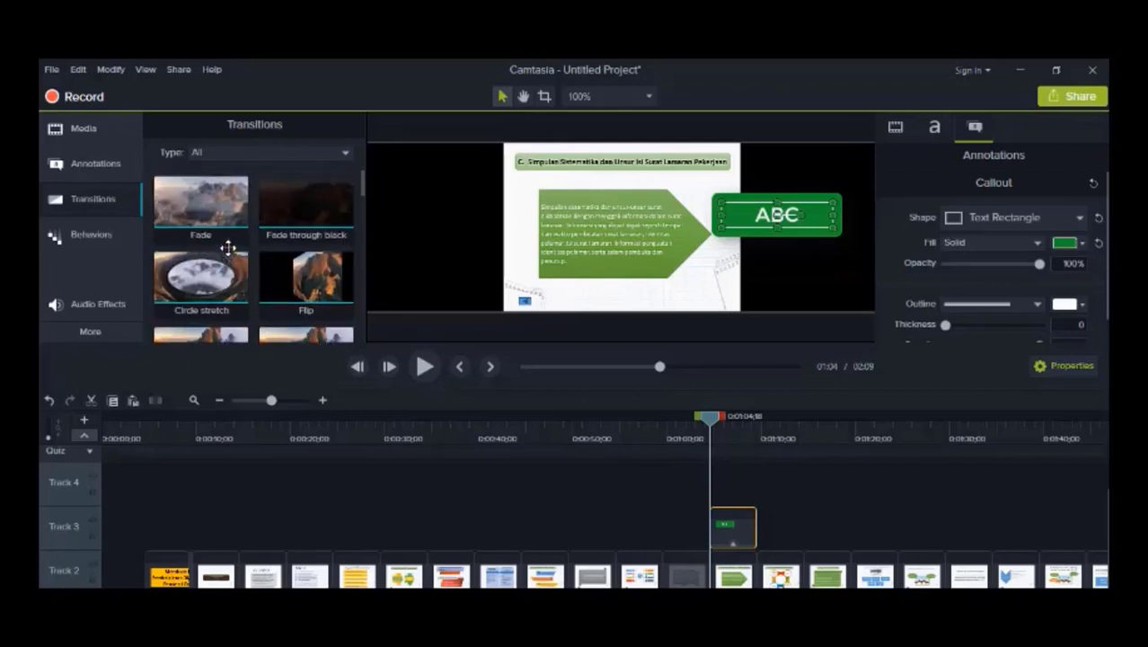
pyautogui.scroll(-5, 230, 253)
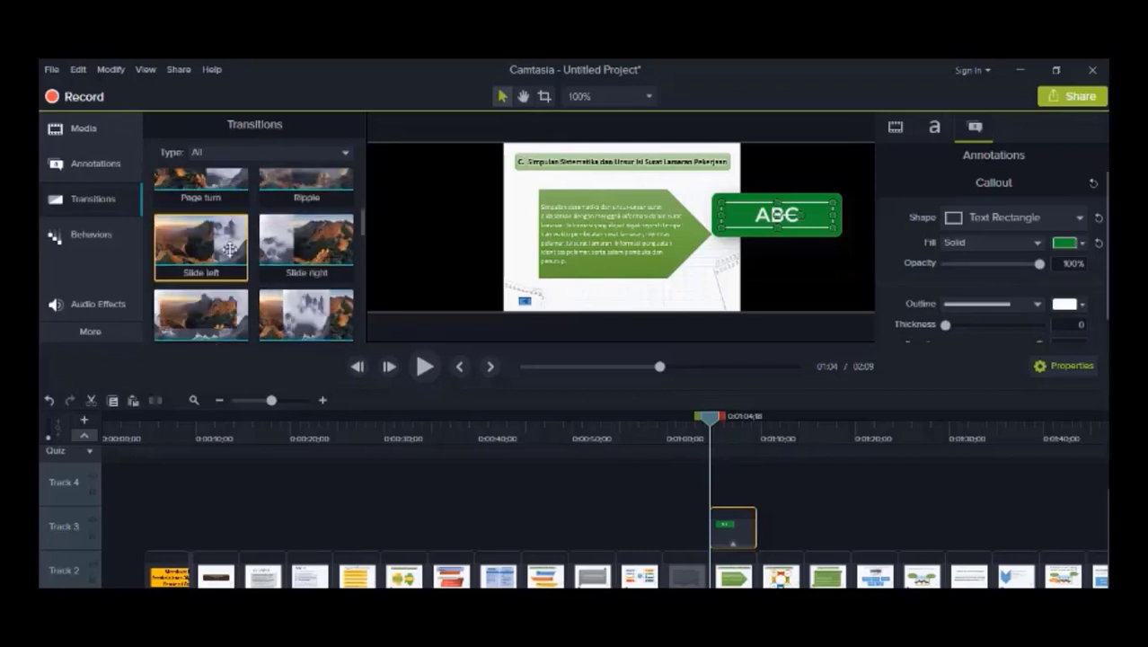
pyautogui.scroll(-4, 230, 253)
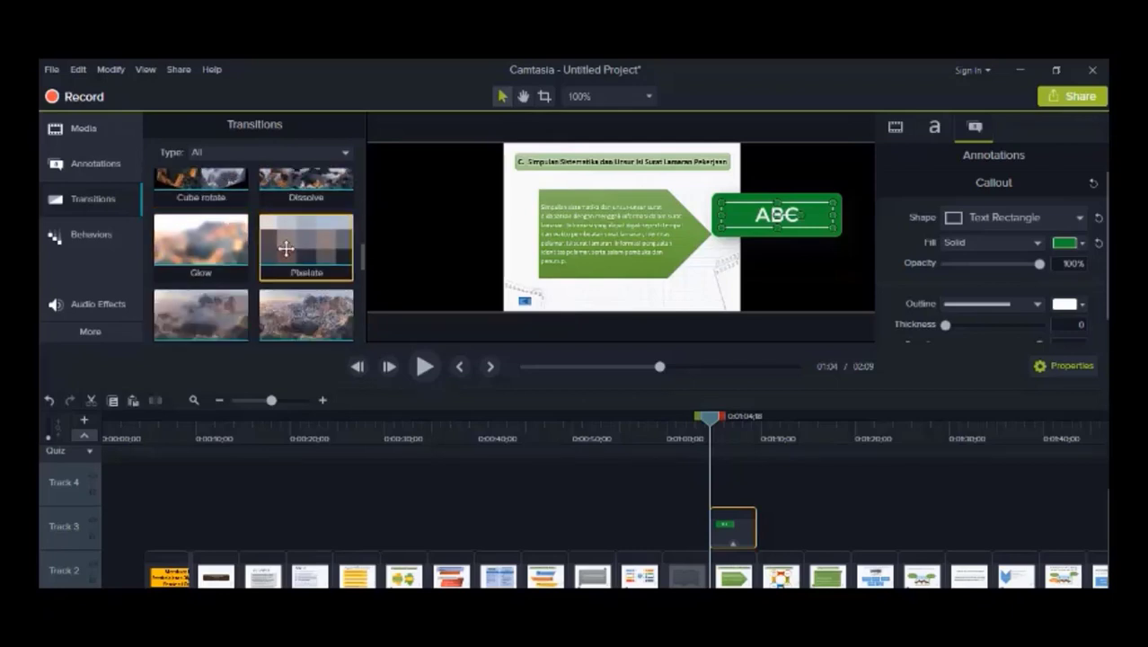
pyautogui.scroll(-5, 286, 248)
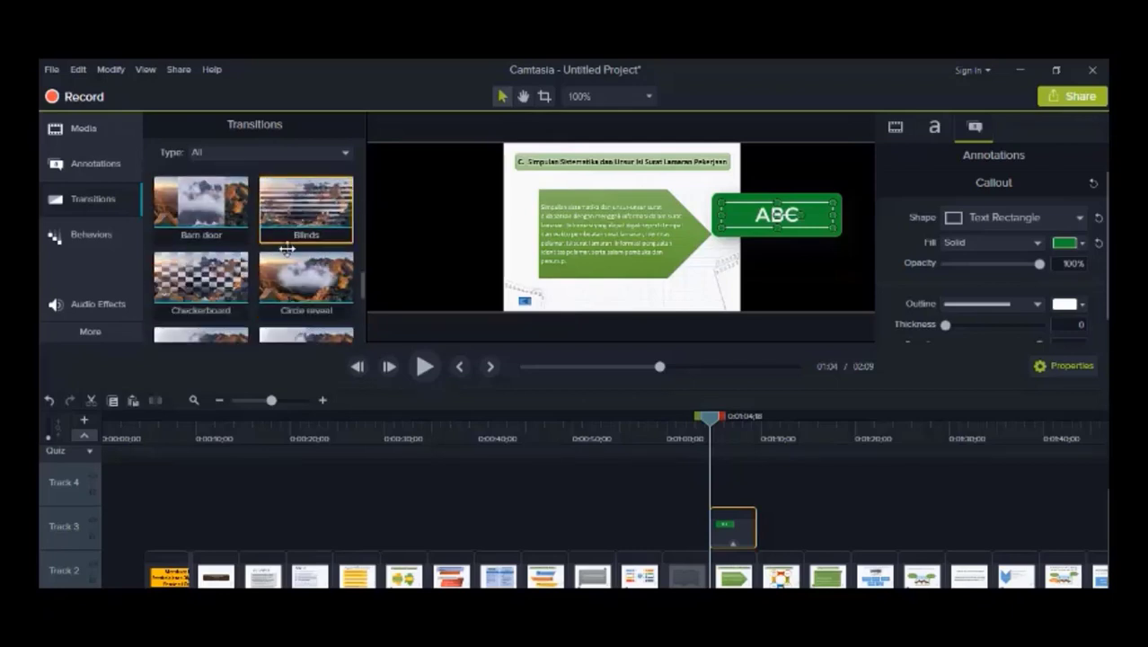
pyautogui.scroll(-1, 288, 257)
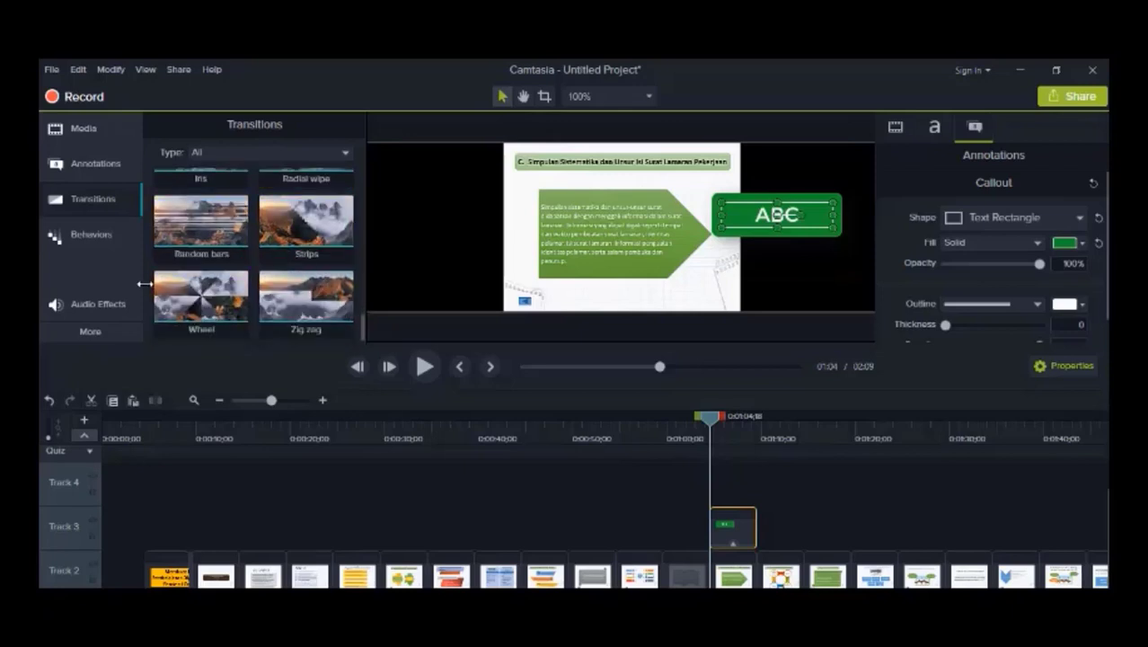
# - Look through the available text behaviors and the audio effects
pyautogui.click(91, 234)
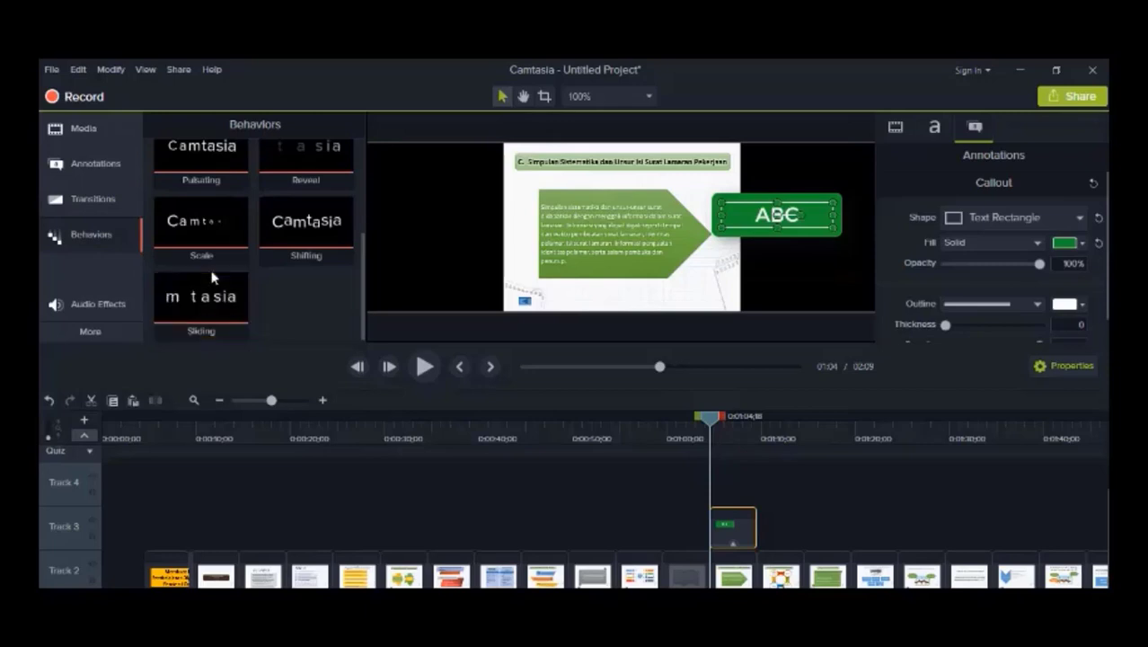
pyautogui.scroll(2, 275, 231)
pyautogui.scroll(1, 275, 231)
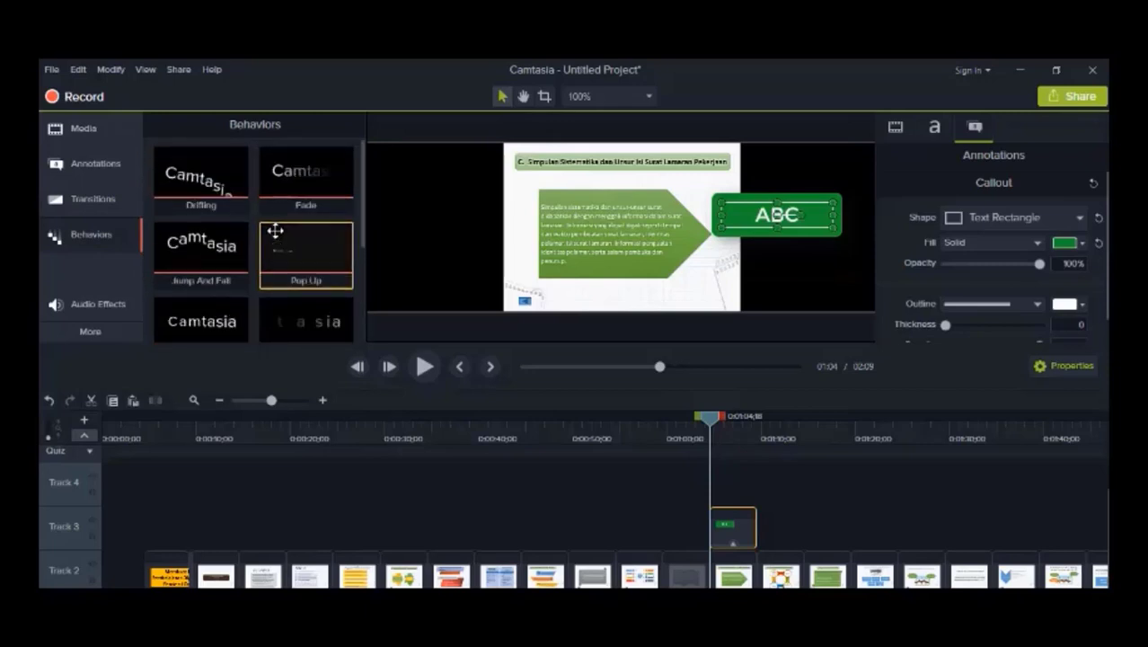
pyautogui.click(103, 303)
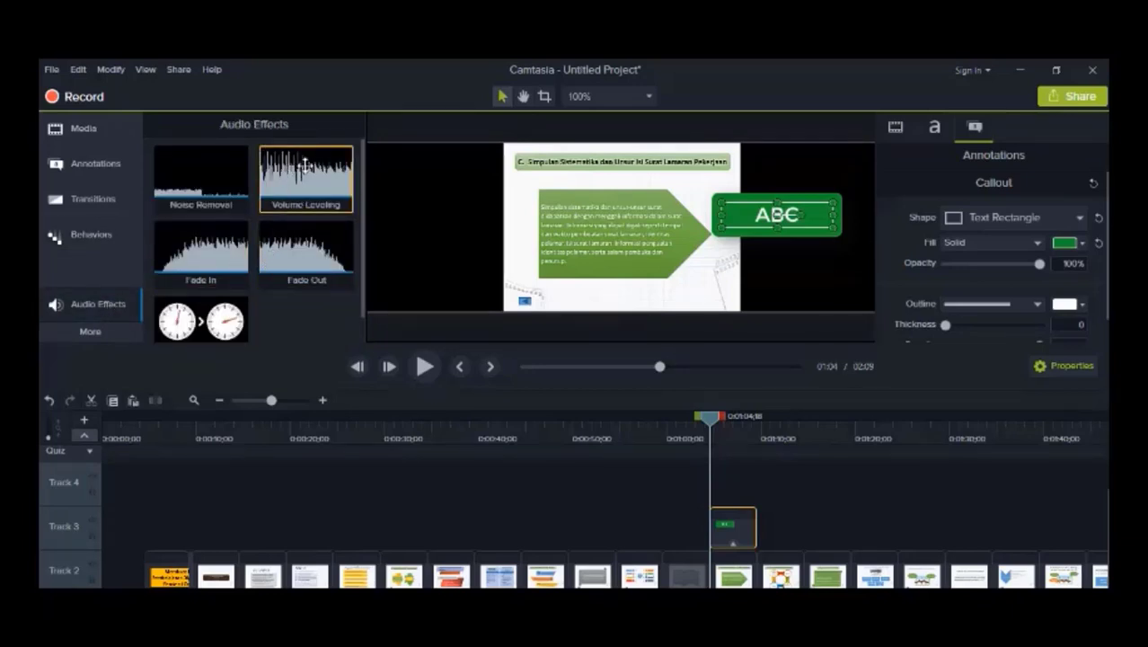
pyautogui.click(314, 244)
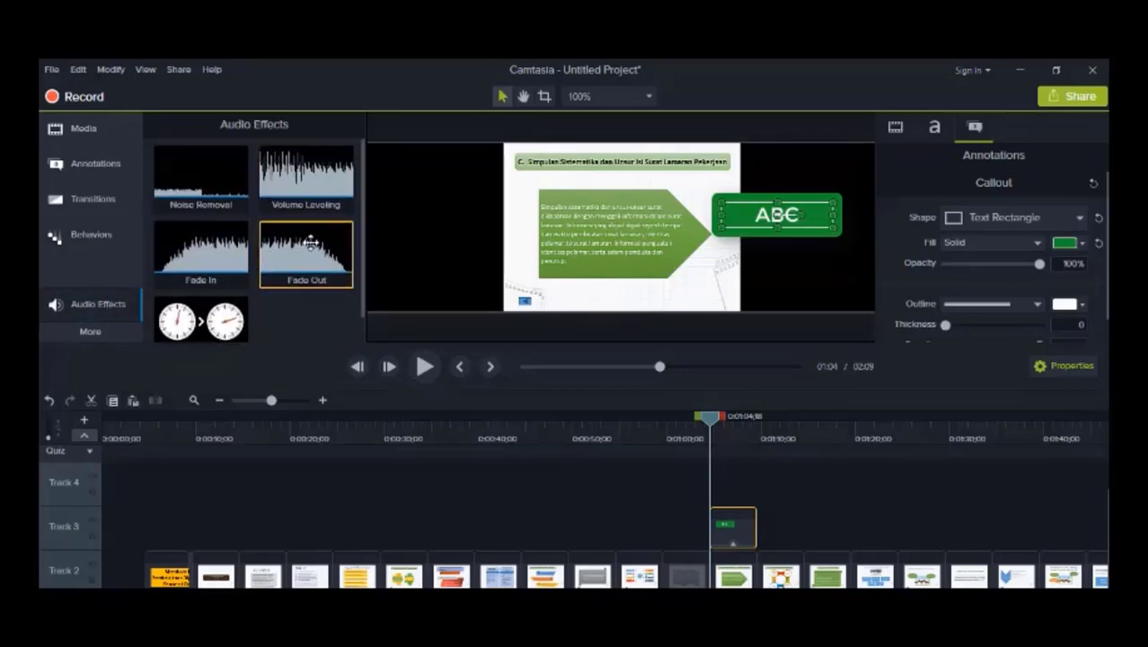
# - Look through the cursor effects, the visual effects and the quiz options under Interactivity
pyautogui.click(104, 331)
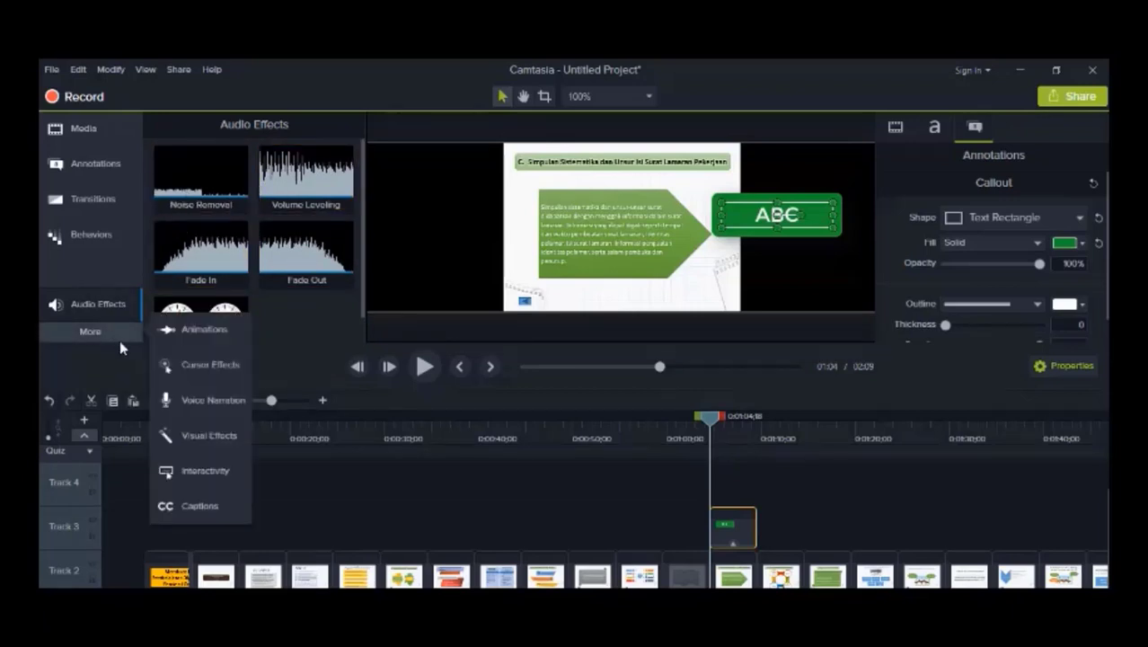
pyautogui.click(203, 364)
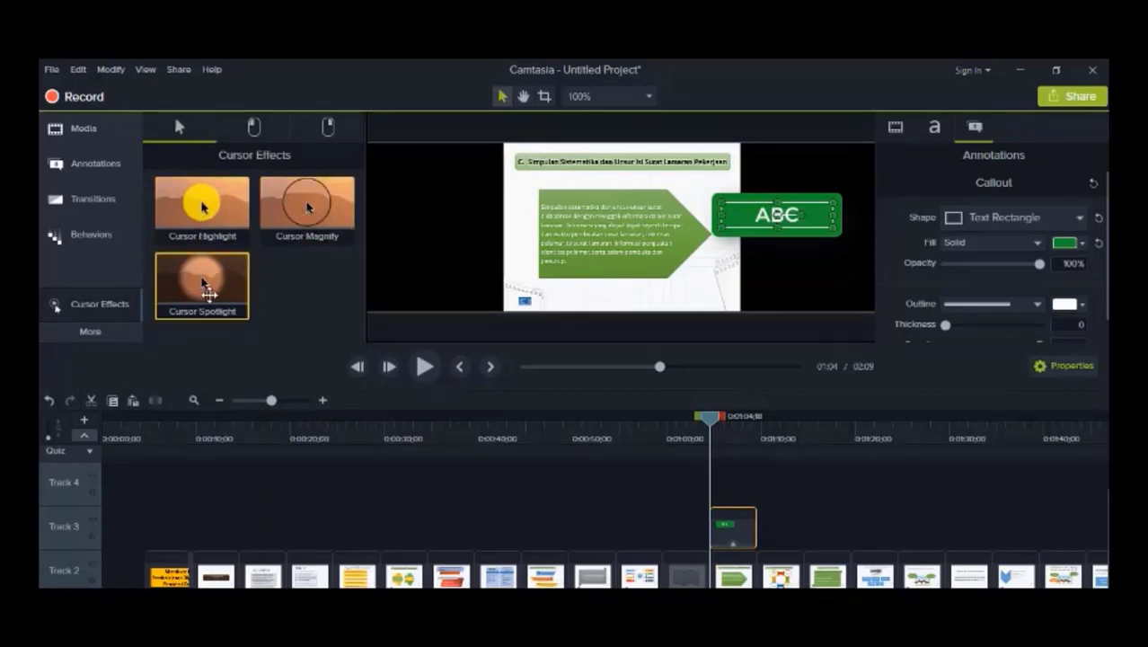
pyautogui.click(100, 334)
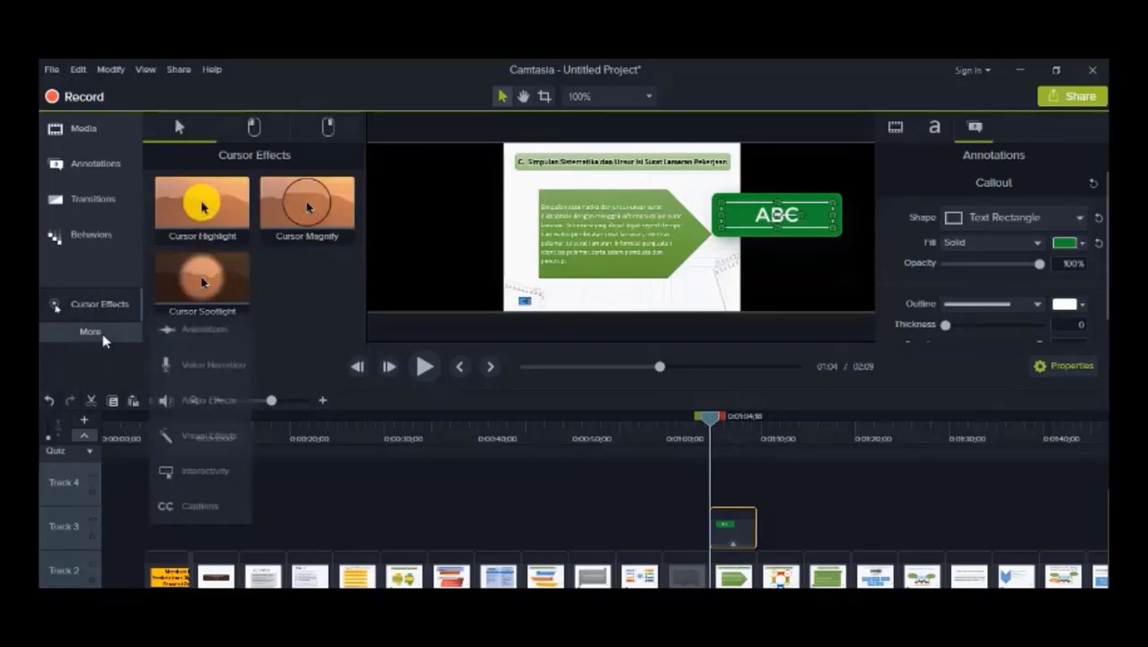
pyautogui.click(211, 445)
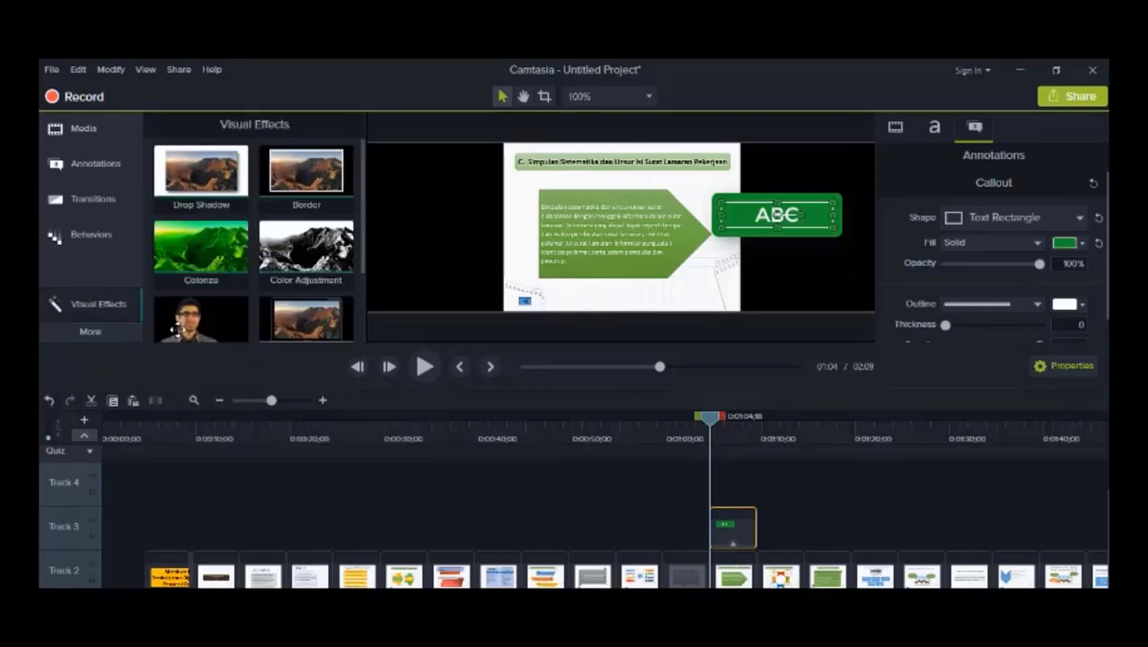
pyautogui.scroll(-1, 222, 251)
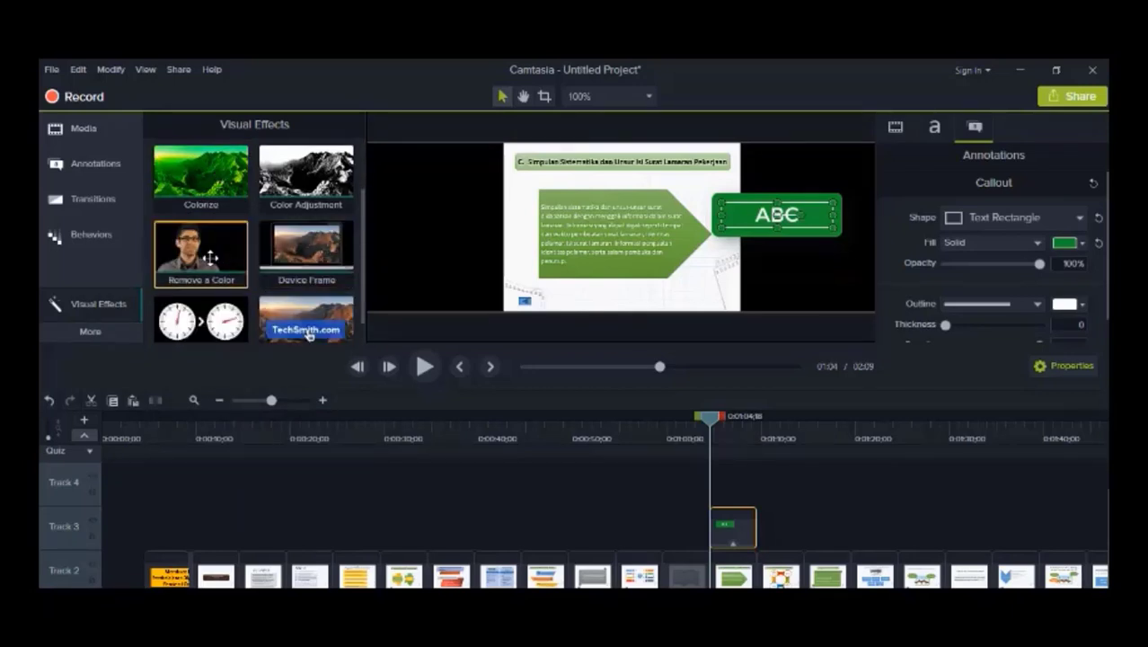
pyautogui.scroll(1, 222, 260)
pyautogui.scroll(-1, 221, 260)
pyautogui.click(111, 329)
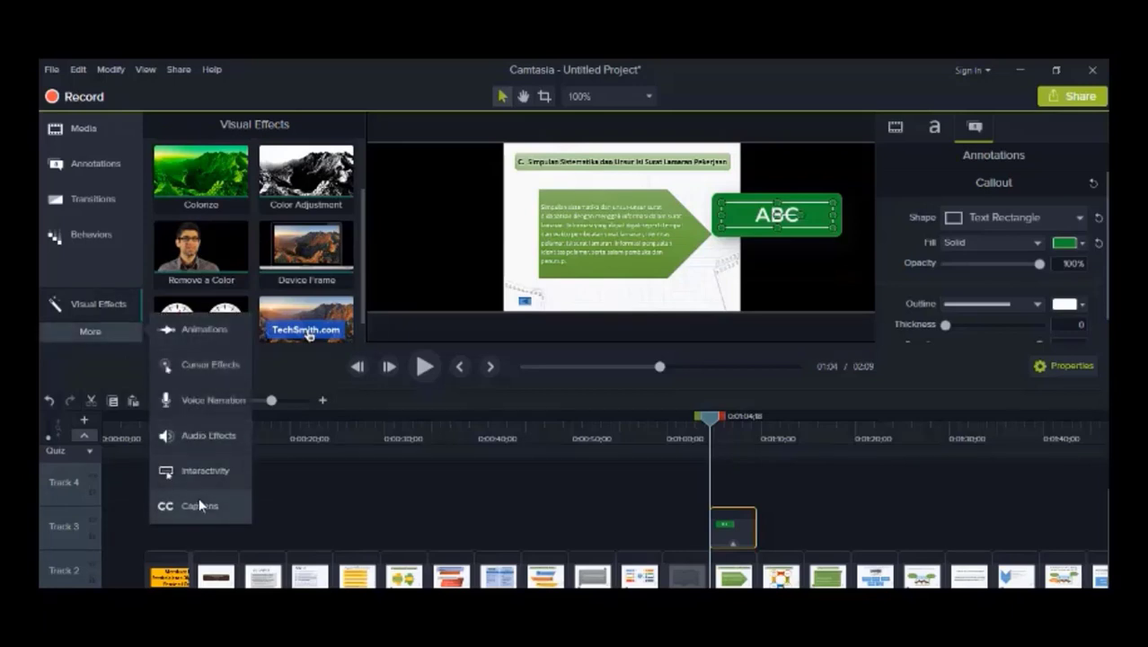
pyautogui.click(201, 473)
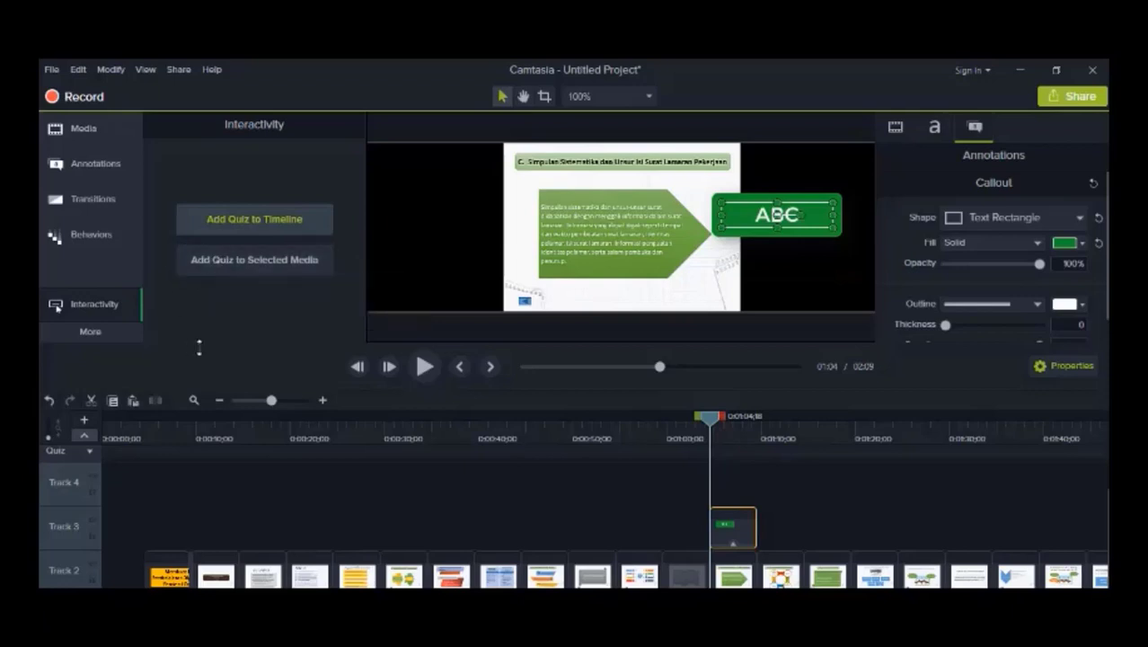
# - Add a caption reading "Langkah ke 2" at 0:01:04;18, above the ABC callout's clip
pyautogui.click(89, 334)
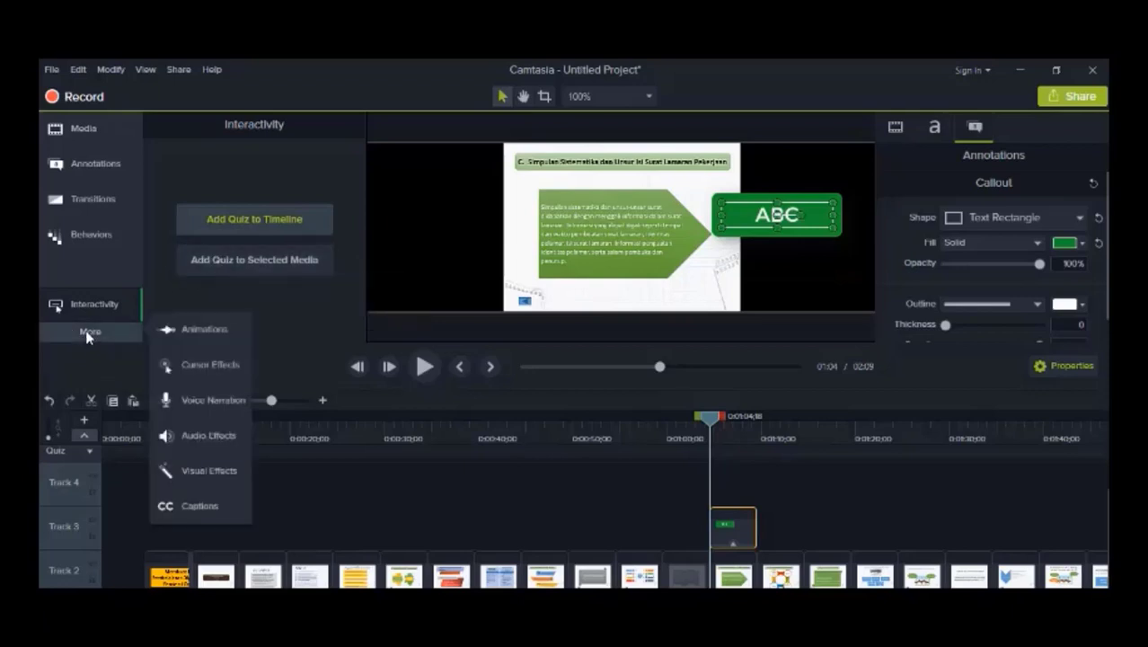
pyautogui.click(192, 505)
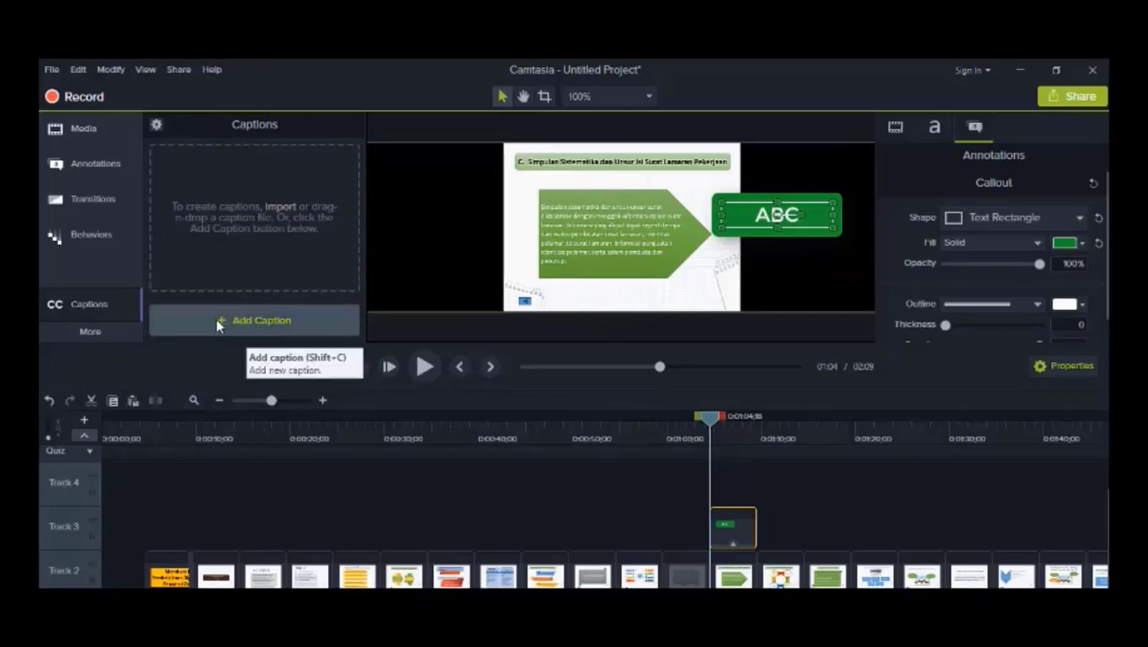
pyautogui.click(266, 322)
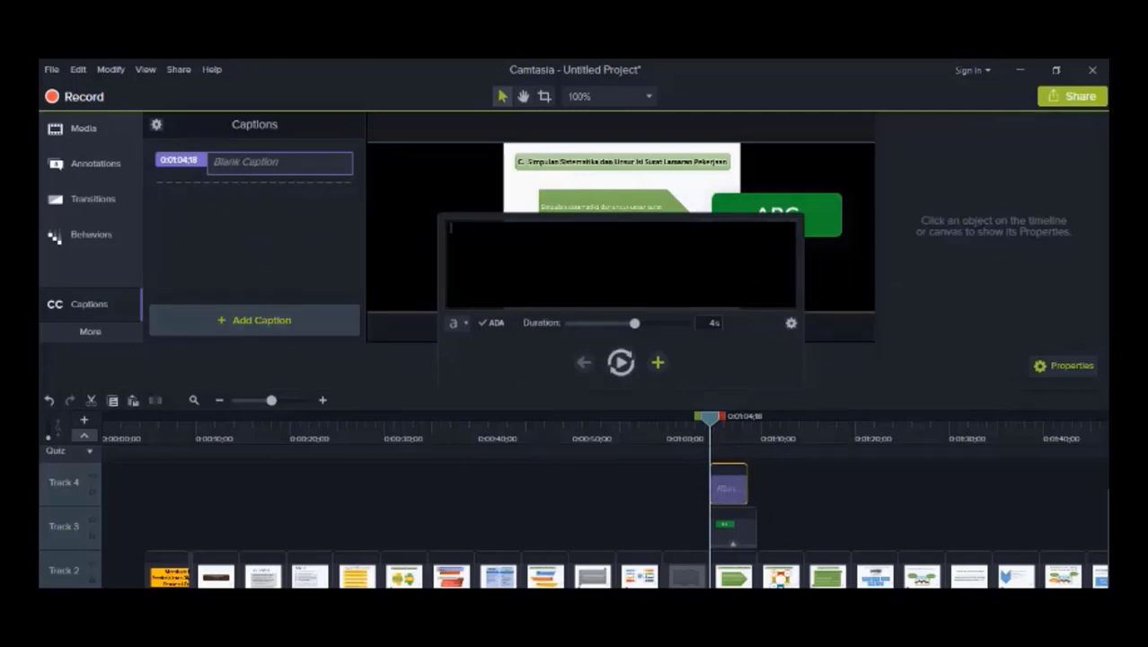
pyautogui.write('Langk')
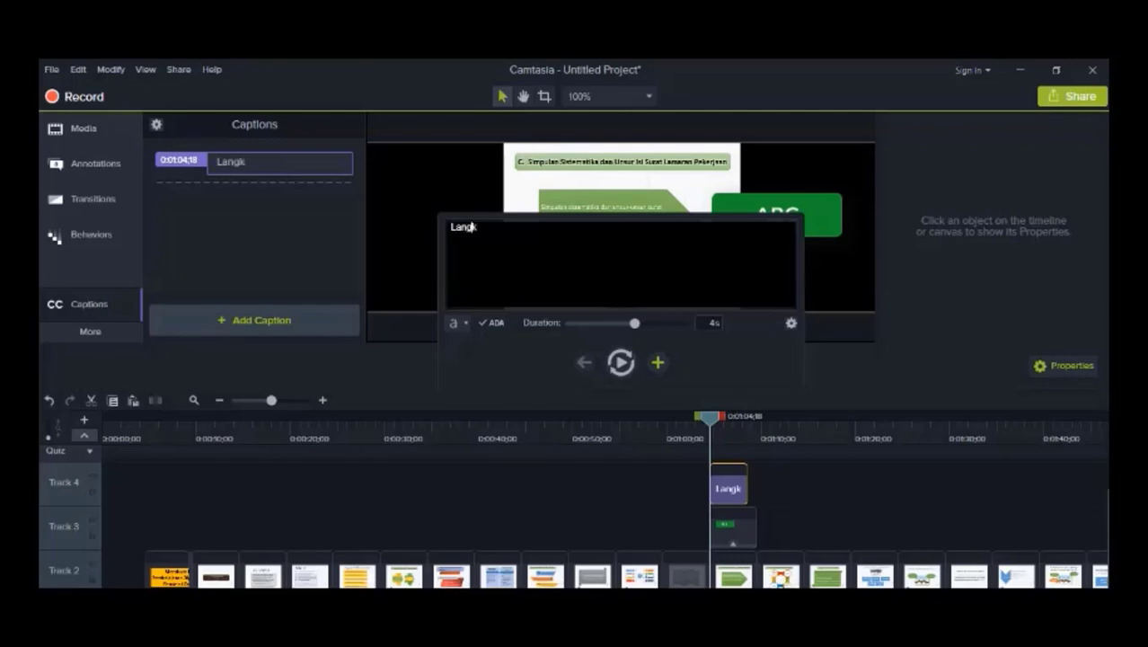
pyautogui.write('ah ke 2')
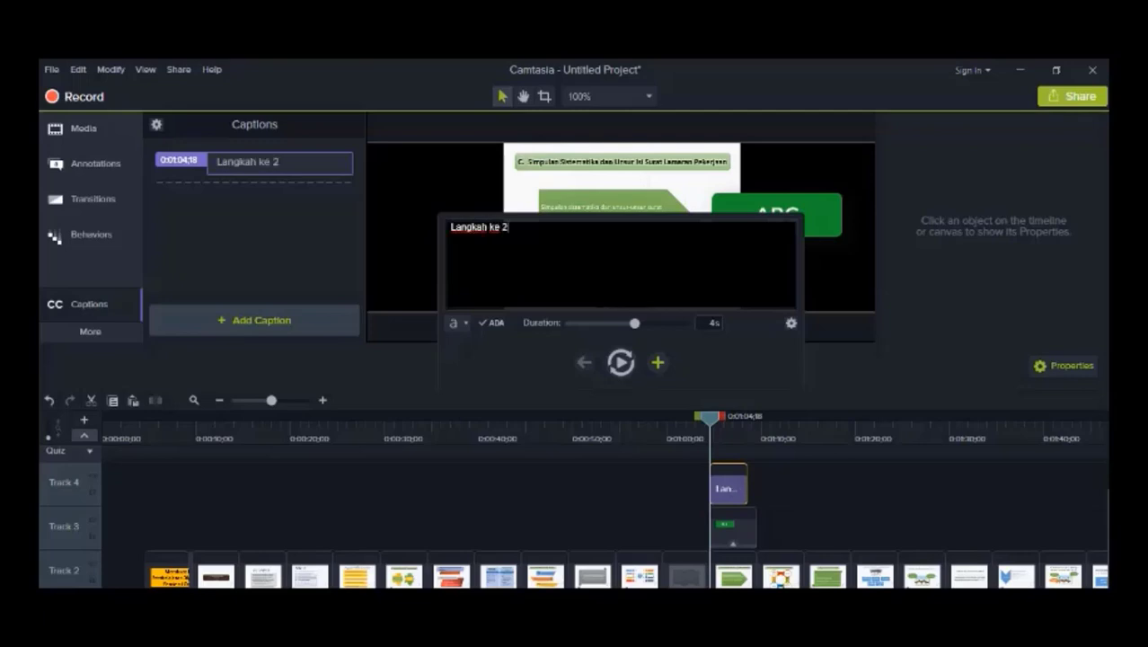
# - Replace the caption's text with "Materi Lanjutan" and close the caption editor
pyautogui.press('BackSpace')
pyautogui.press('BackSpace')
pyautogui.press('BackSpace')
pyautogui.press('BackSpace')
pyautogui.press('BackSpace')
pyautogui.press('BackSpace')
pyautogui.press('BackSpace')
pyautogui.press('BackSpace')
pyautogui.press('BackSpace')
pyautogui.press('BackSpace')
pyautogui.write('Mater')
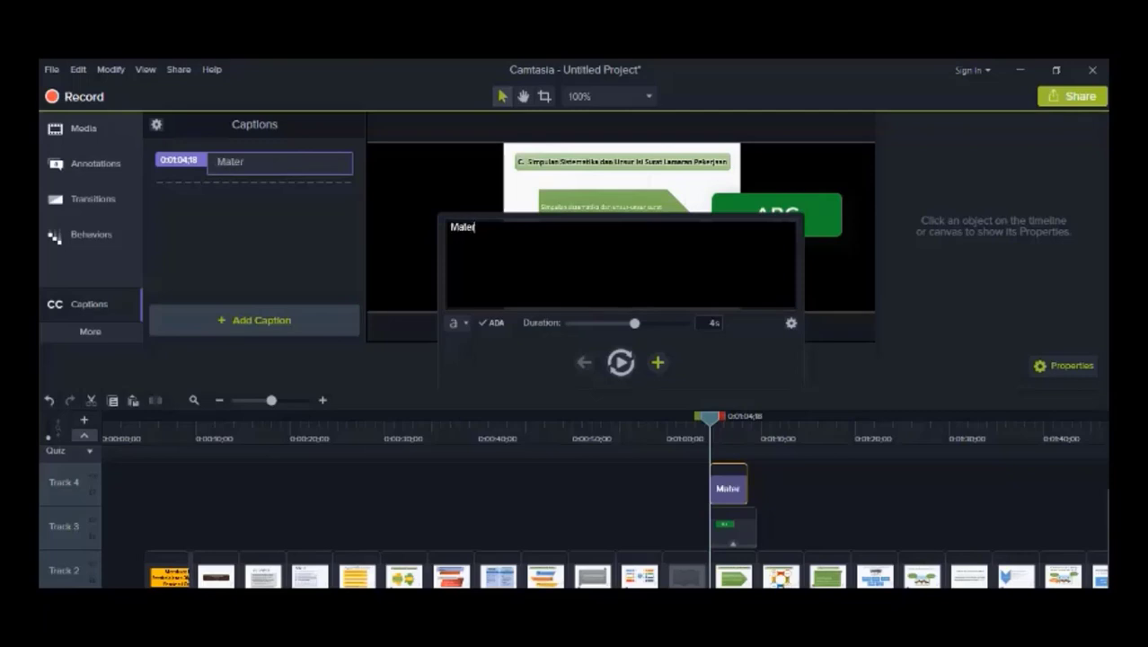
pyautogui.write('i Lanjutan')
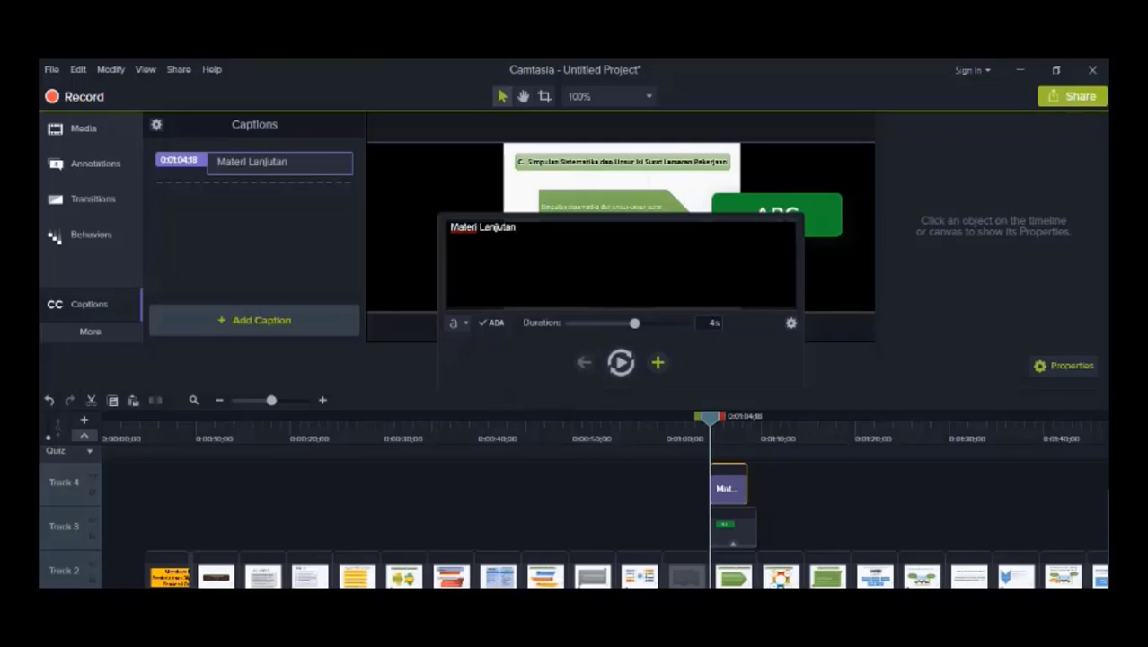
pyautogui.click(1042, 580)
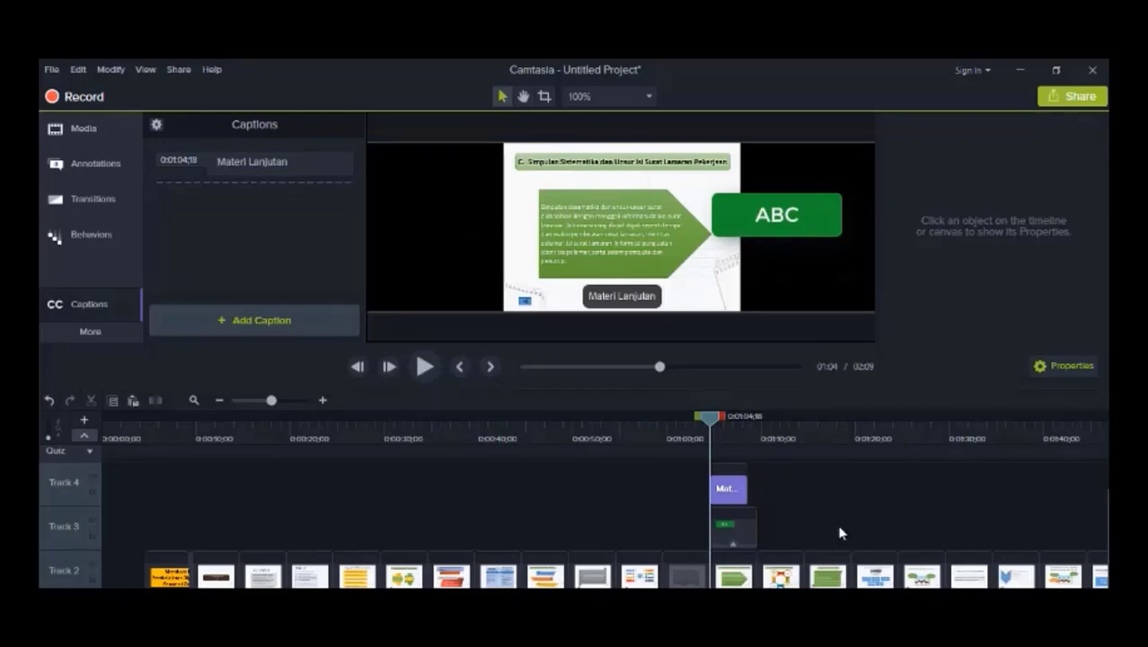
# - Delete the "Materi Lanjutan" caption from Track 4
pyautogui.click(733, 496)
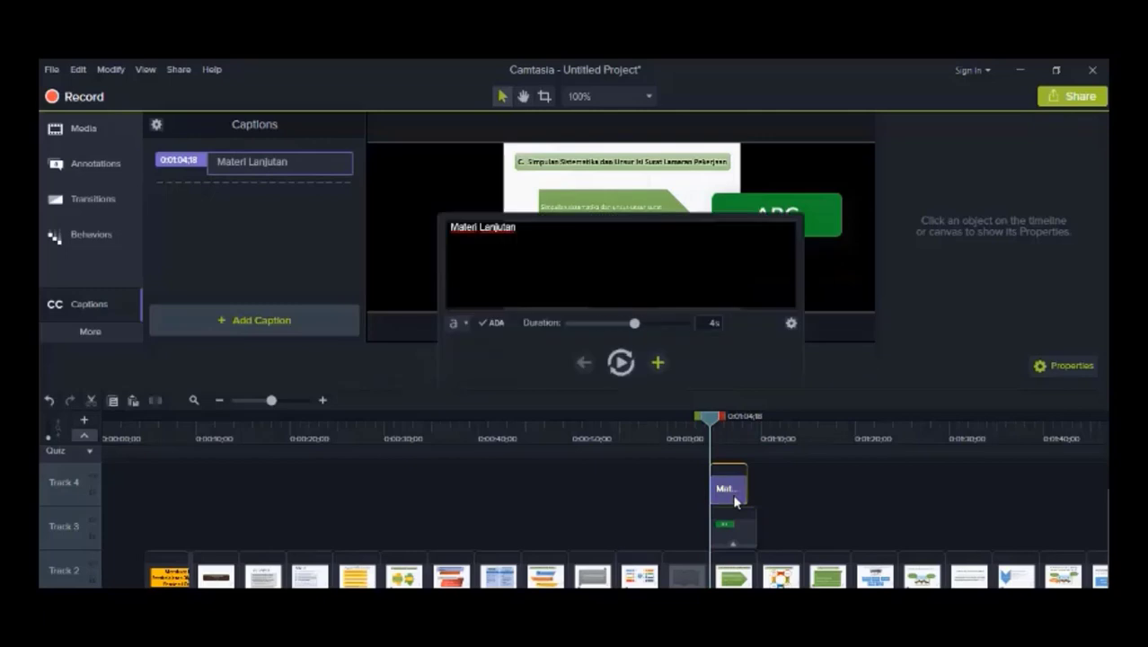
pyautogui.rightClick(729, 494)
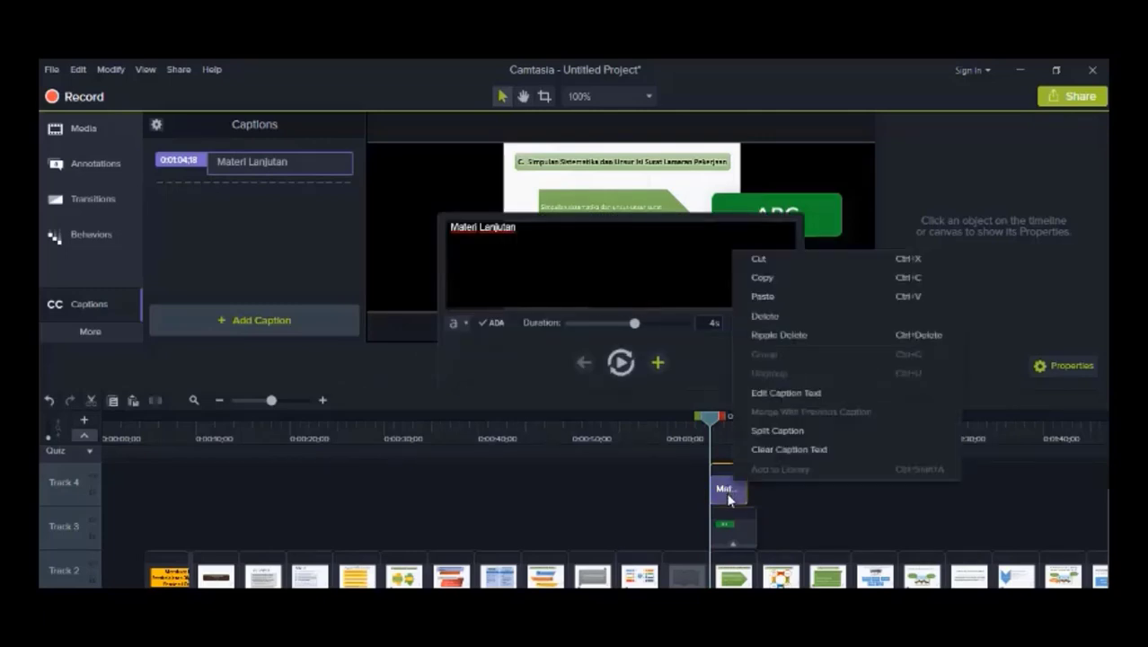
pyautogui.click(765, 316)
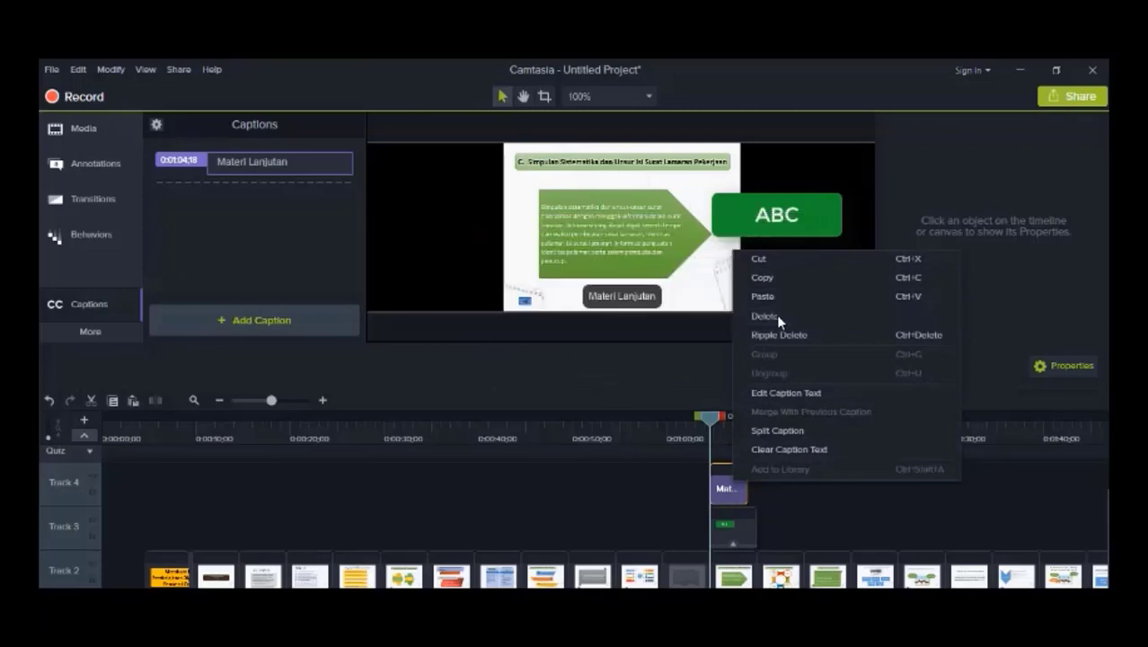
# - Remove the ABC callout clip from Track 3
pyautogui.click(734, 530)
pyautogui.rightClick(736, 530)
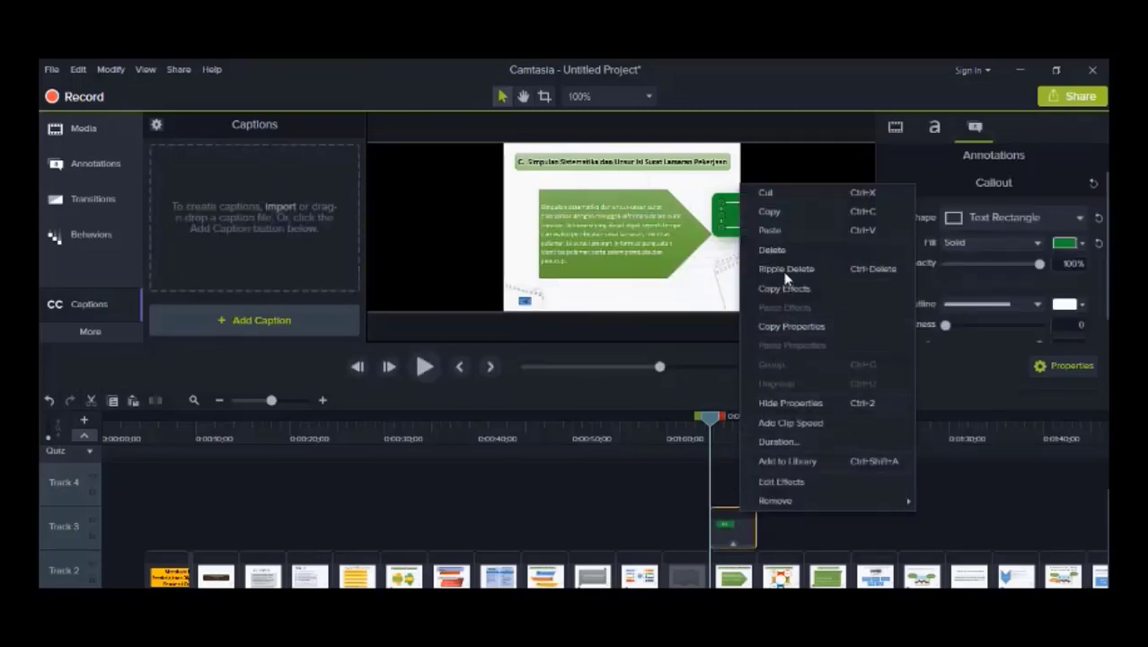
pyautogui.click(772, 191)
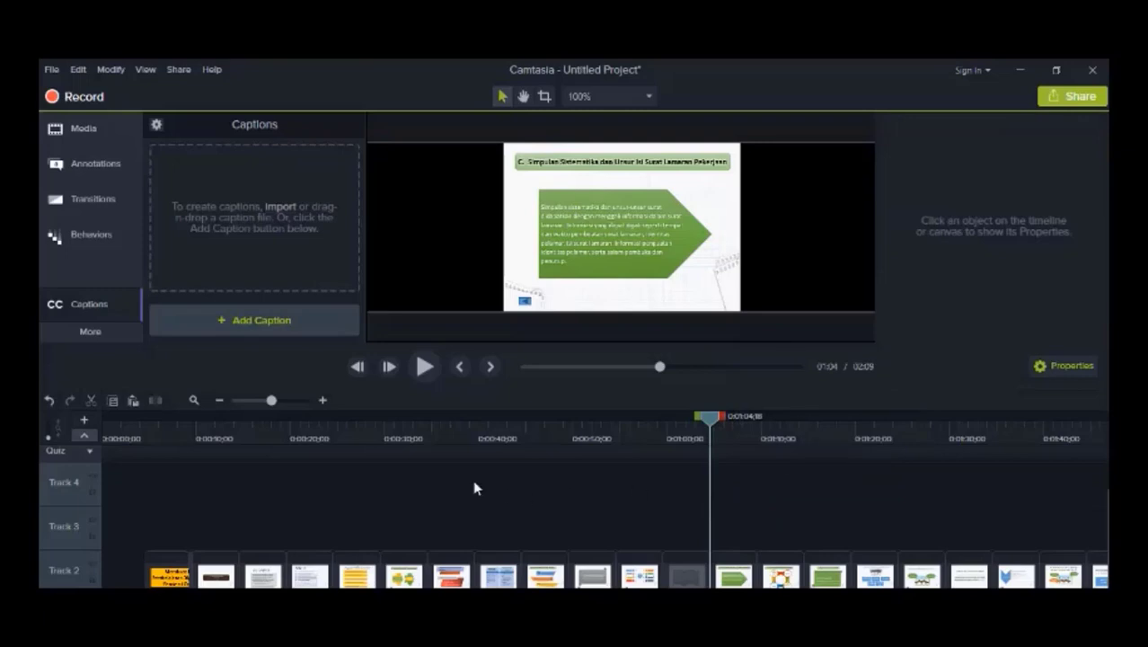
pyautogui.scroll(1, 377, 521)
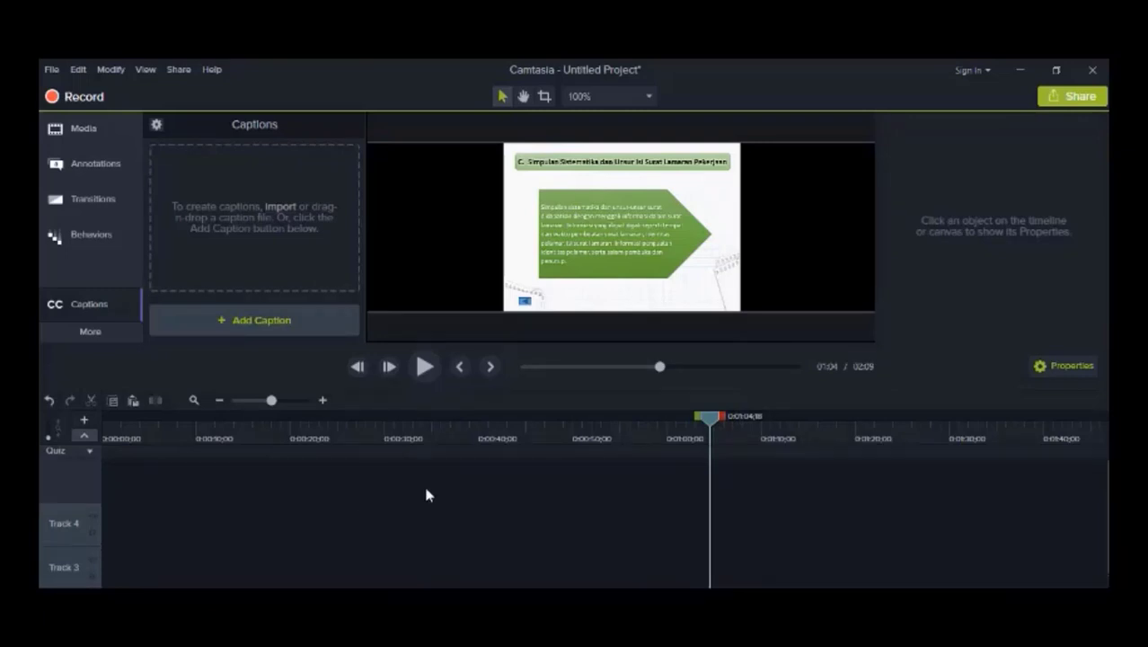
pyautogui.scroll(-1, 333, 526)
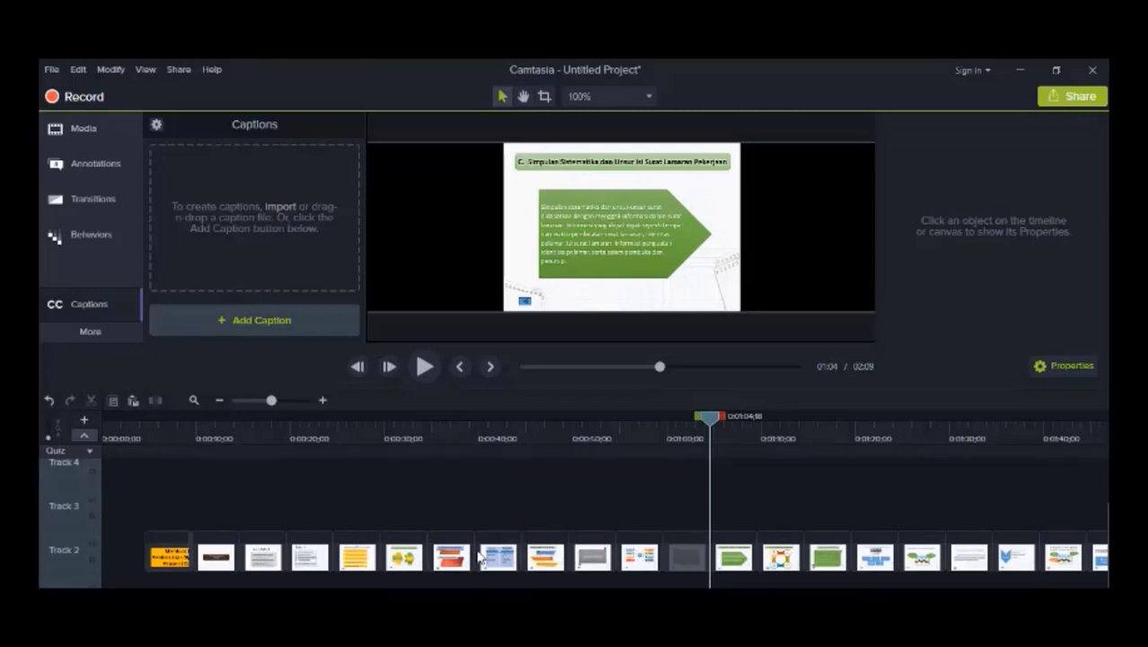
# - Place the playhead at 0:00:04;03 and look through the Motion Graphics - Intro Clips folder in the media Library
pyautogui.hotkey('ctrl', 'Left')
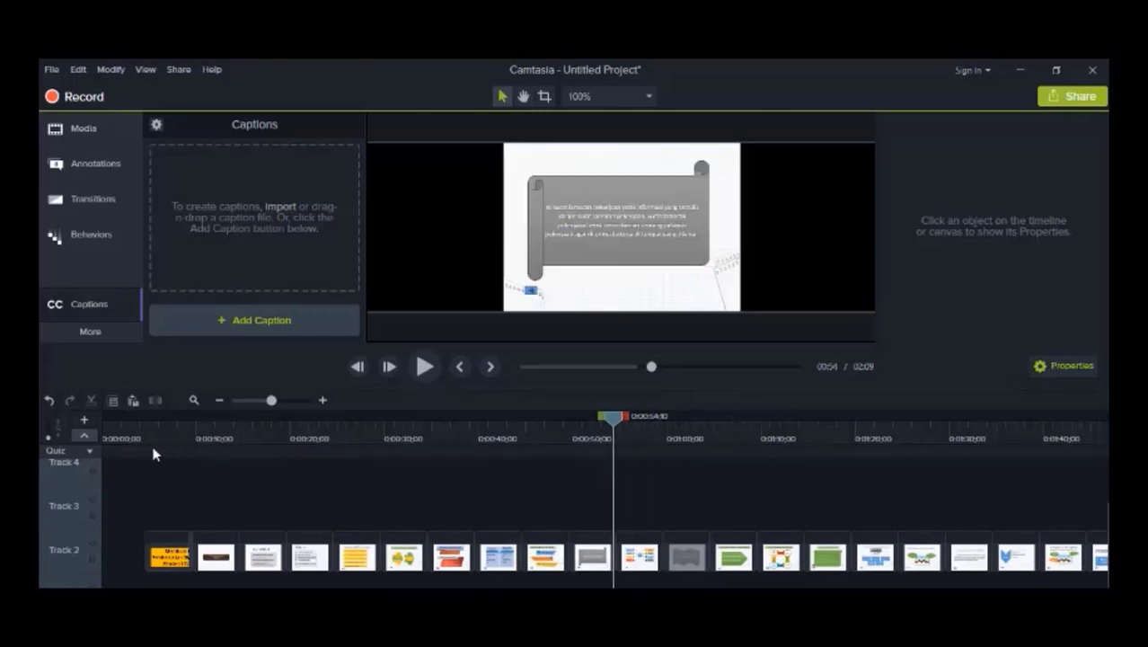
pyautogui.click(142, 445)
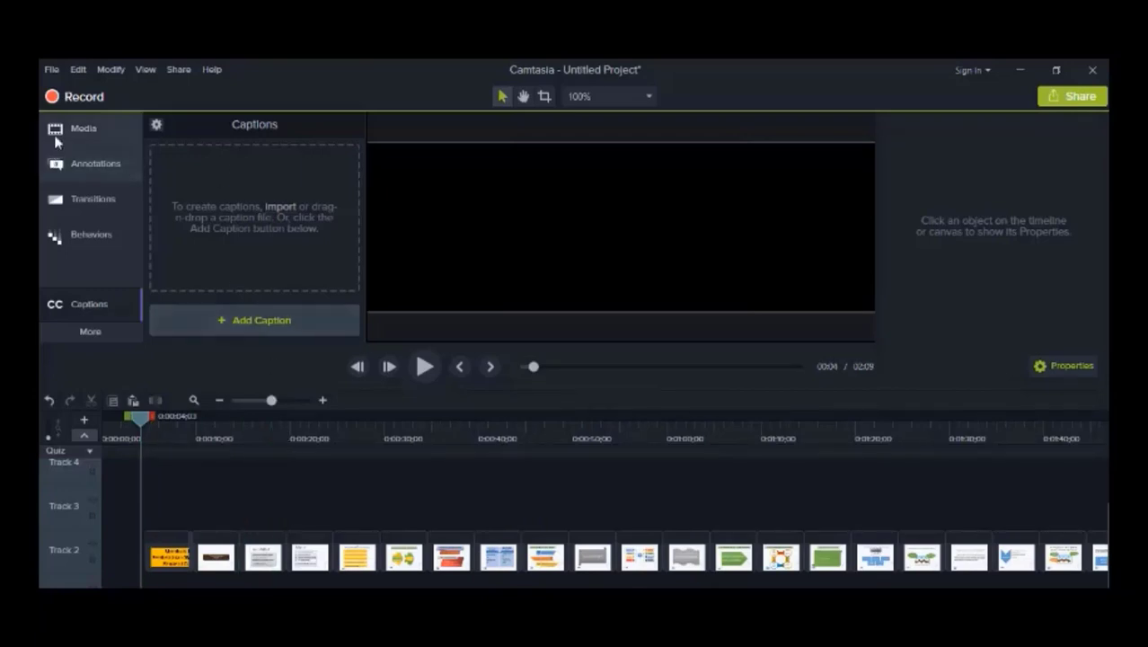
pyautogui.click(102, 129)
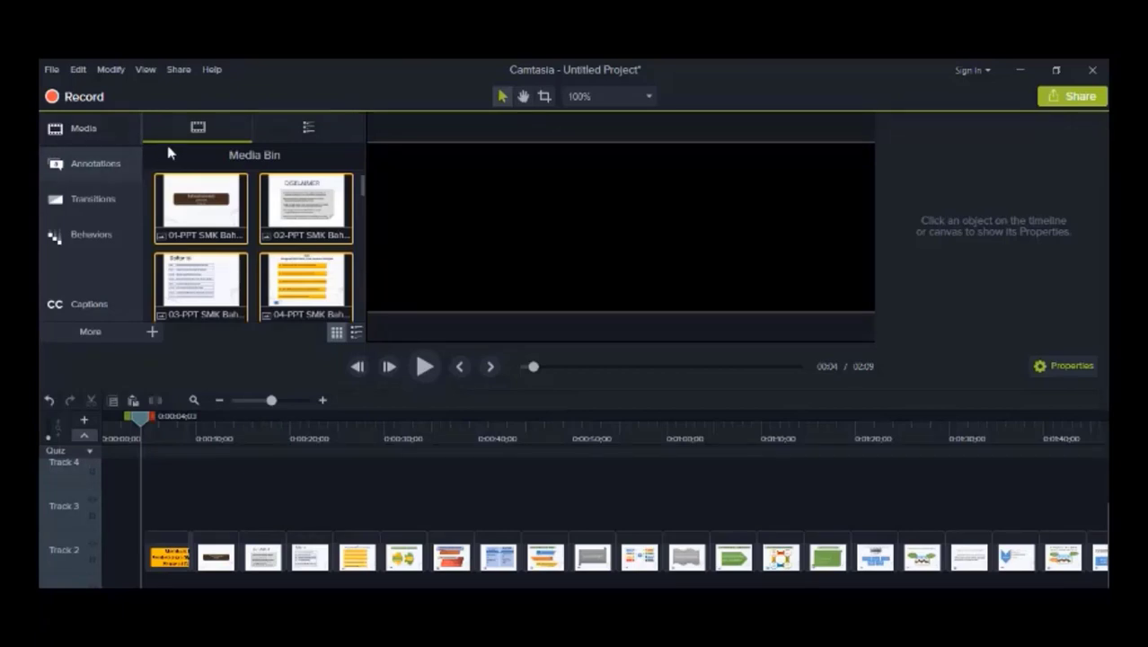
pyautogui.click(306, 126)
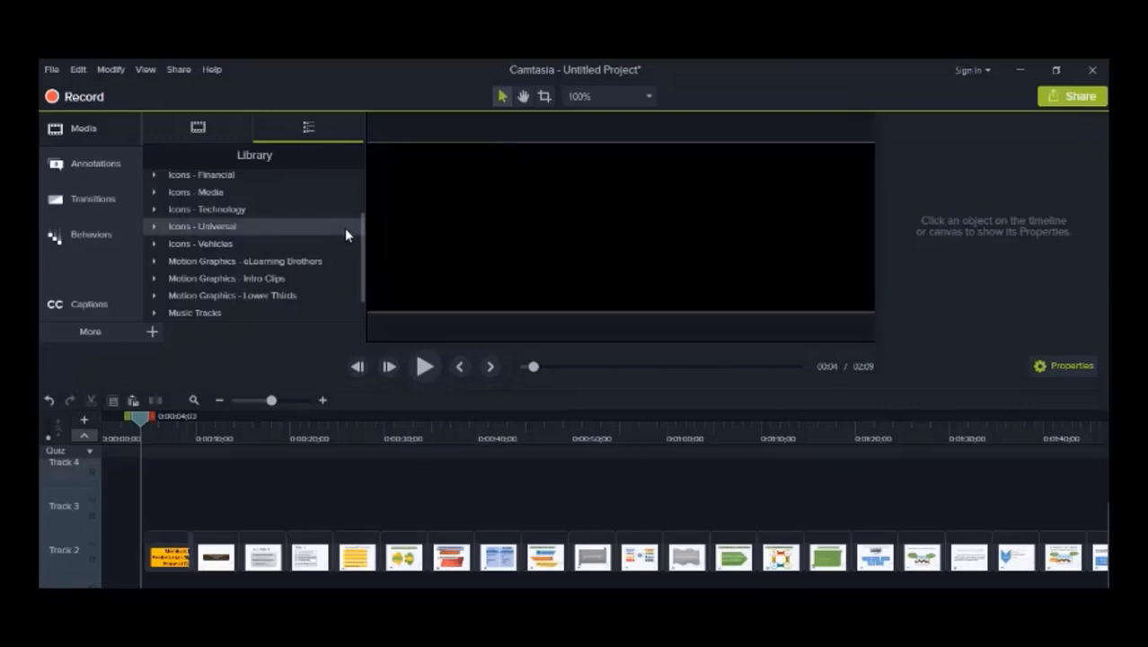
pyautogui.scroll(3, 345, 229)
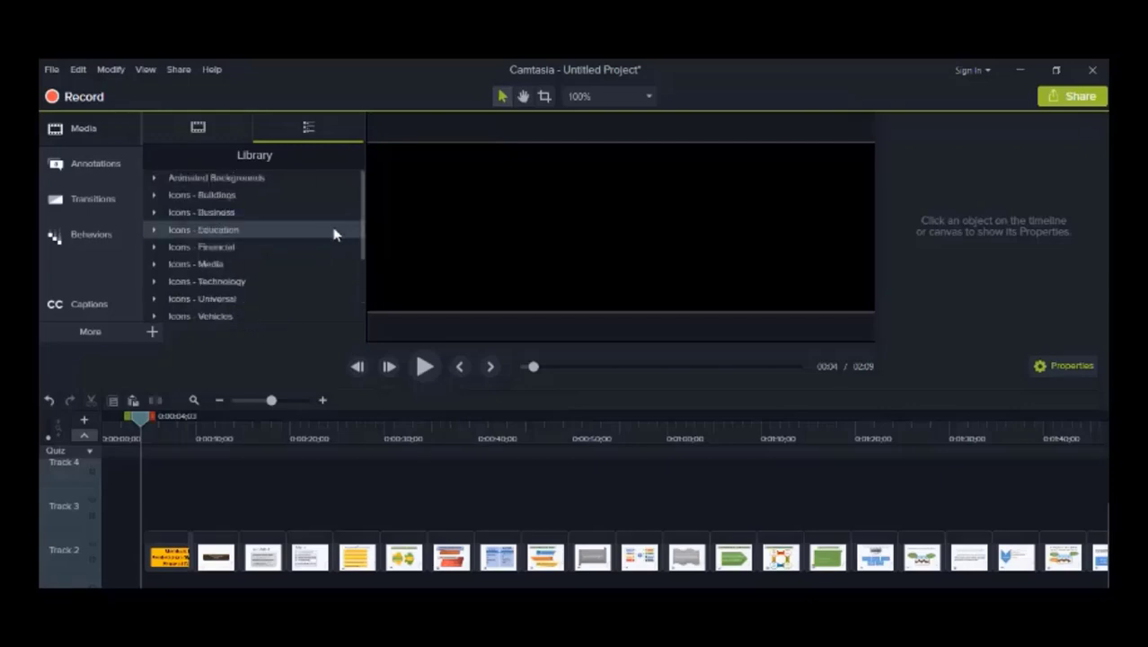
pyautogui.scroll(-3, 348, 233)
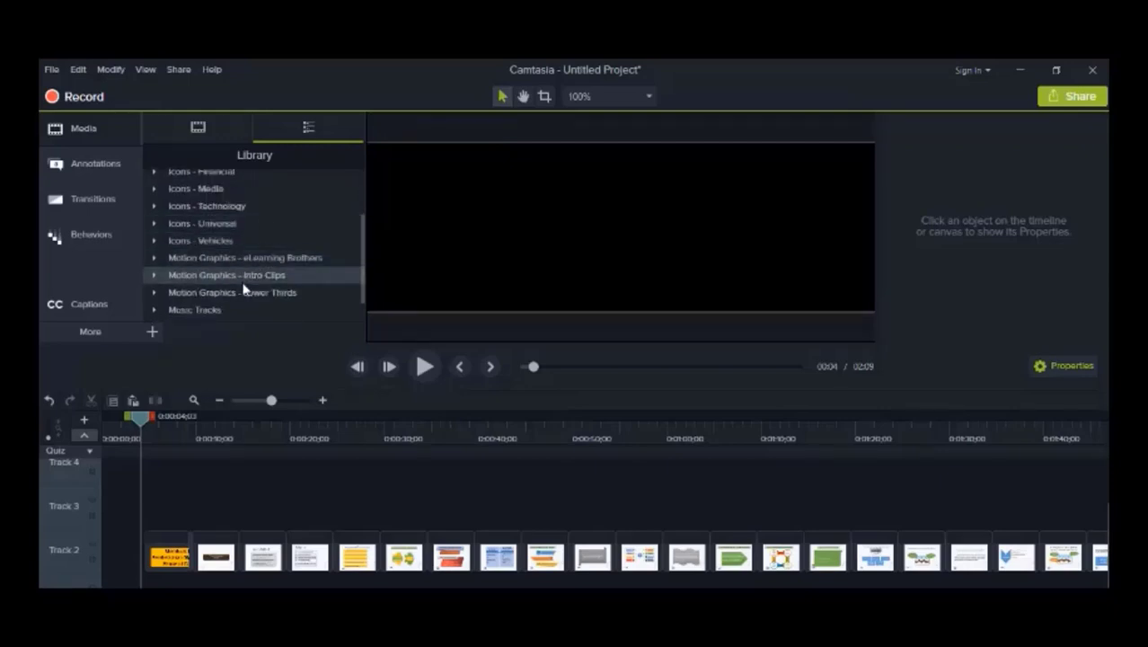
pyautogui.click(154, 275)
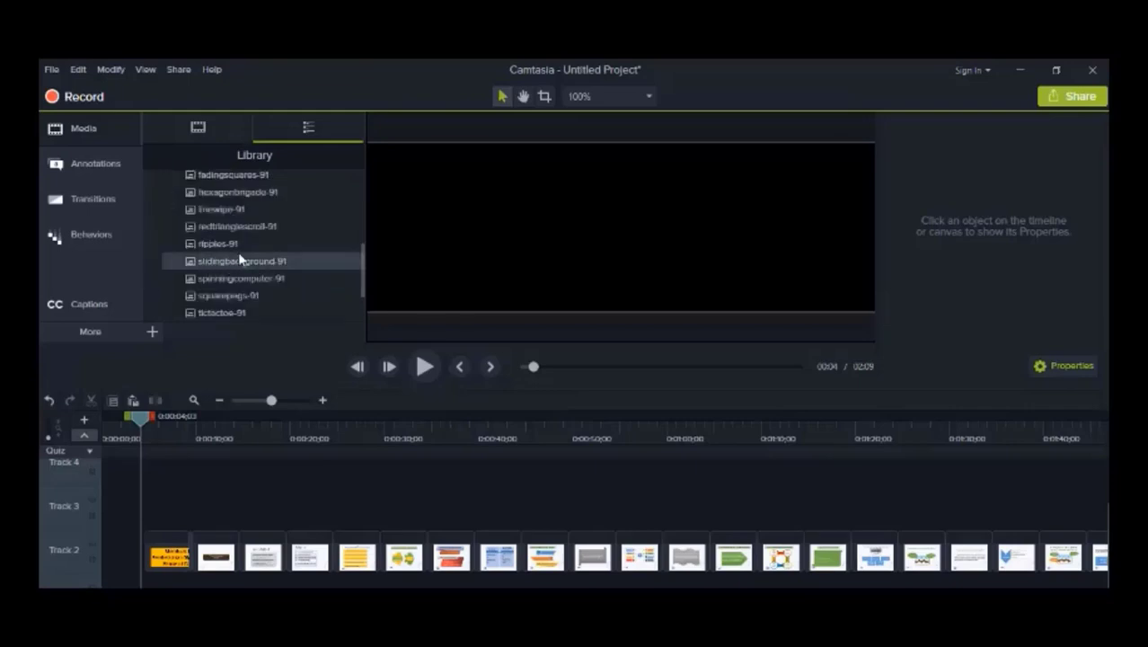
pyautogui.scroll(2, 253, 254)
pyautogui.scroll(-3, 253, 254)
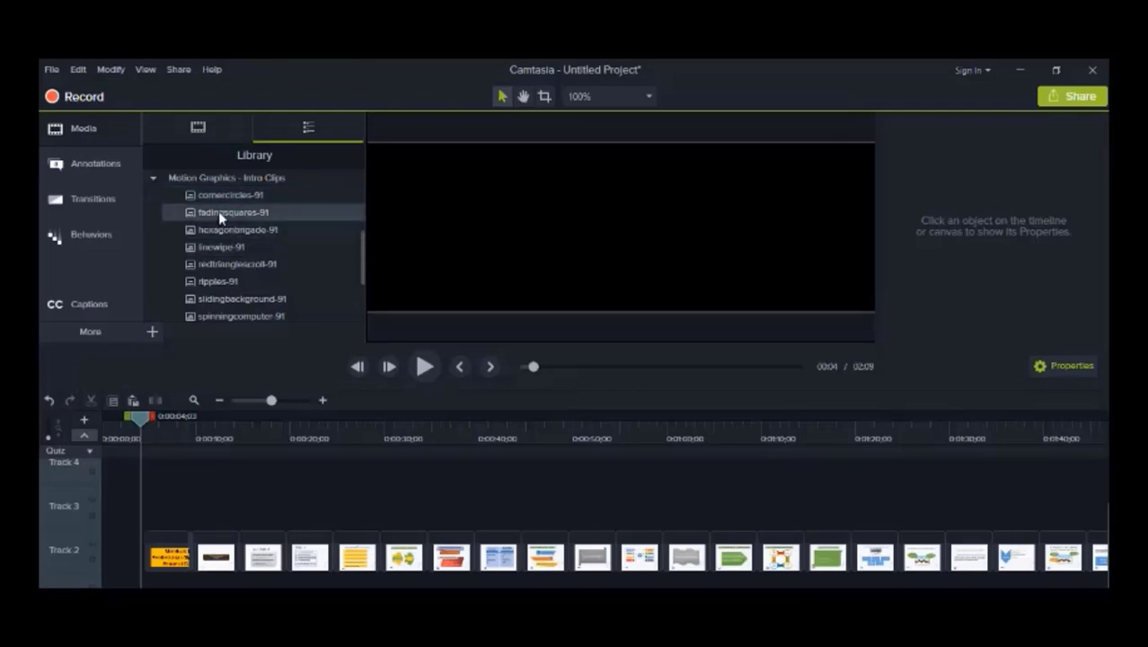
# - Add the fadingsquares-91 intro clip to Track 3, starting above the first slide, and preview it
pyautogui.moveTo(219, 211); pyautogui.dragTo(223, 459)
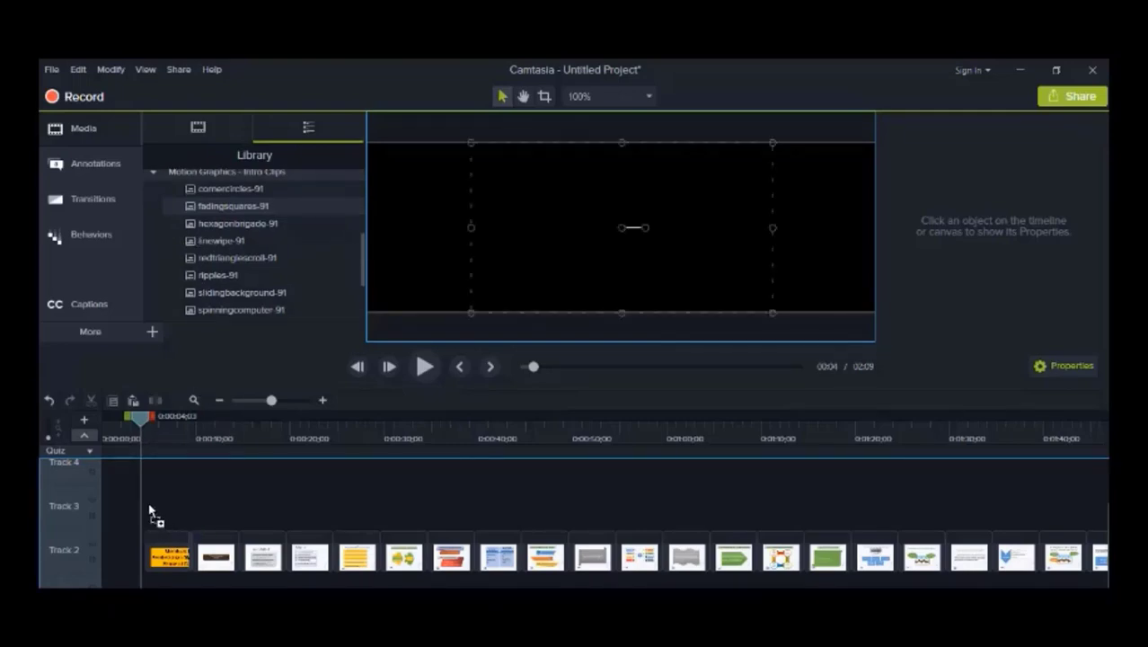
pyautogui.moveTo(153, 514); pyautogui.dragTo(219, 511)
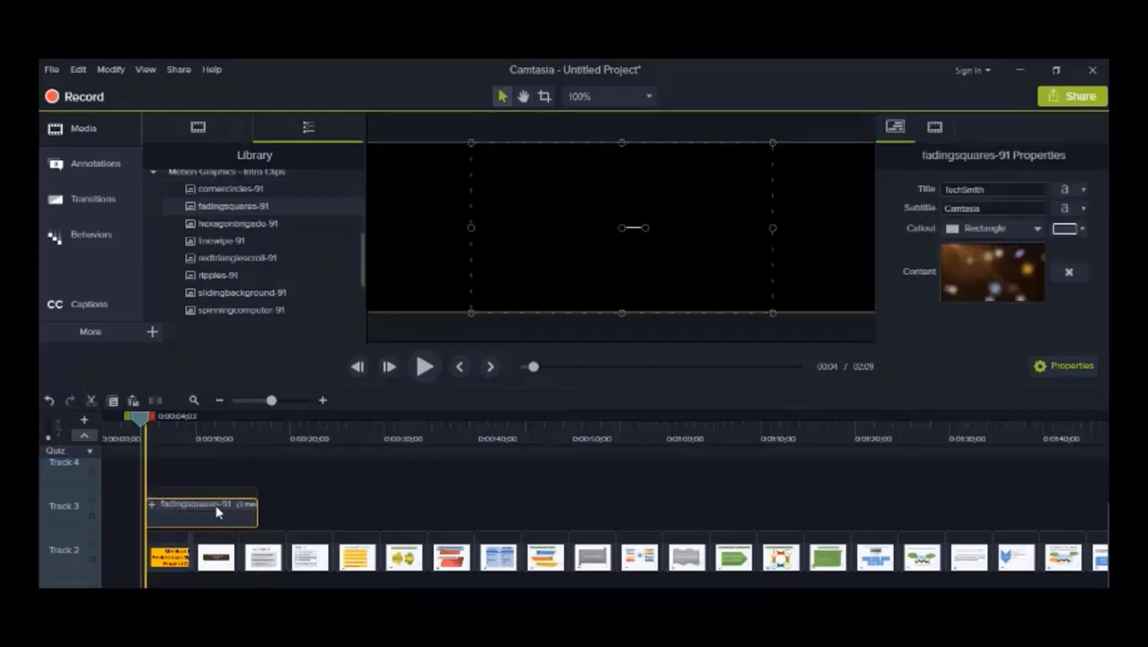
pyautogui.click(422, 374)
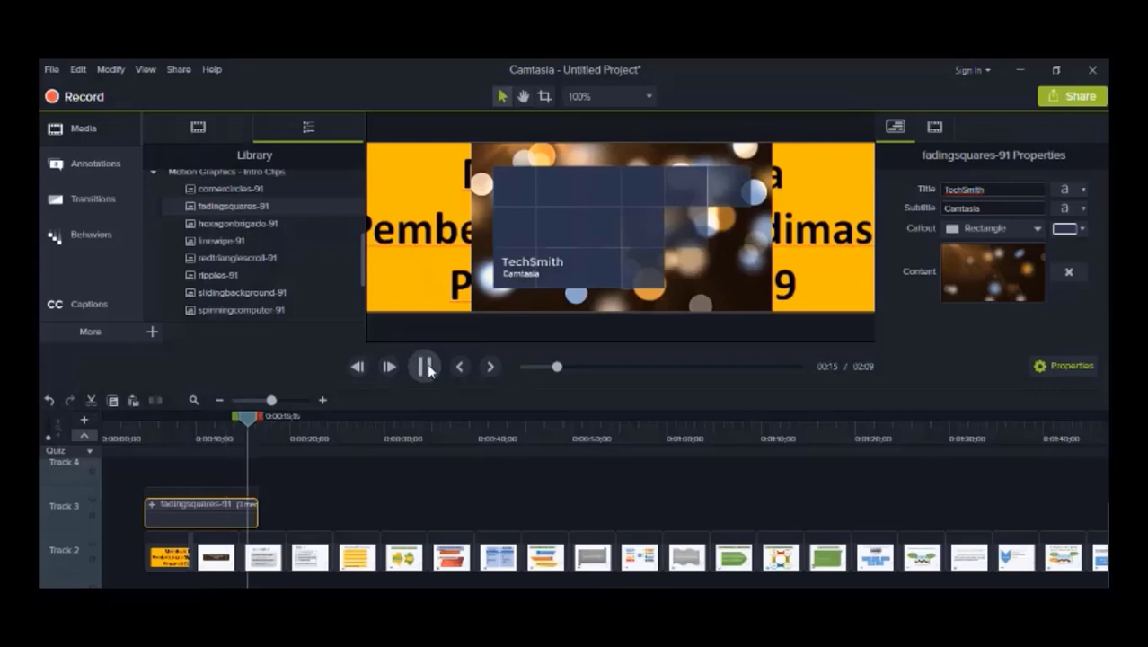
pyautogui.click(426, 367)
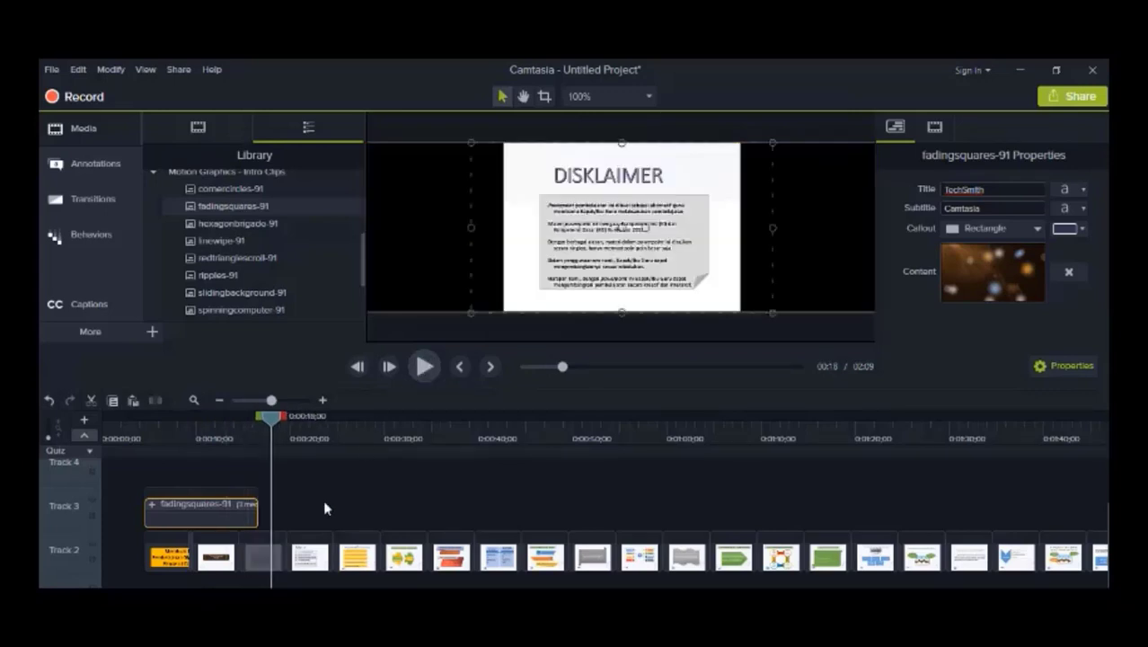
# - Move the fadingsquares-91 clip to the start of Track 3 and trim its end to where the first slide begins
pyautogui.moveTo(177, 514); pyautogui.dragTo(125, 458)
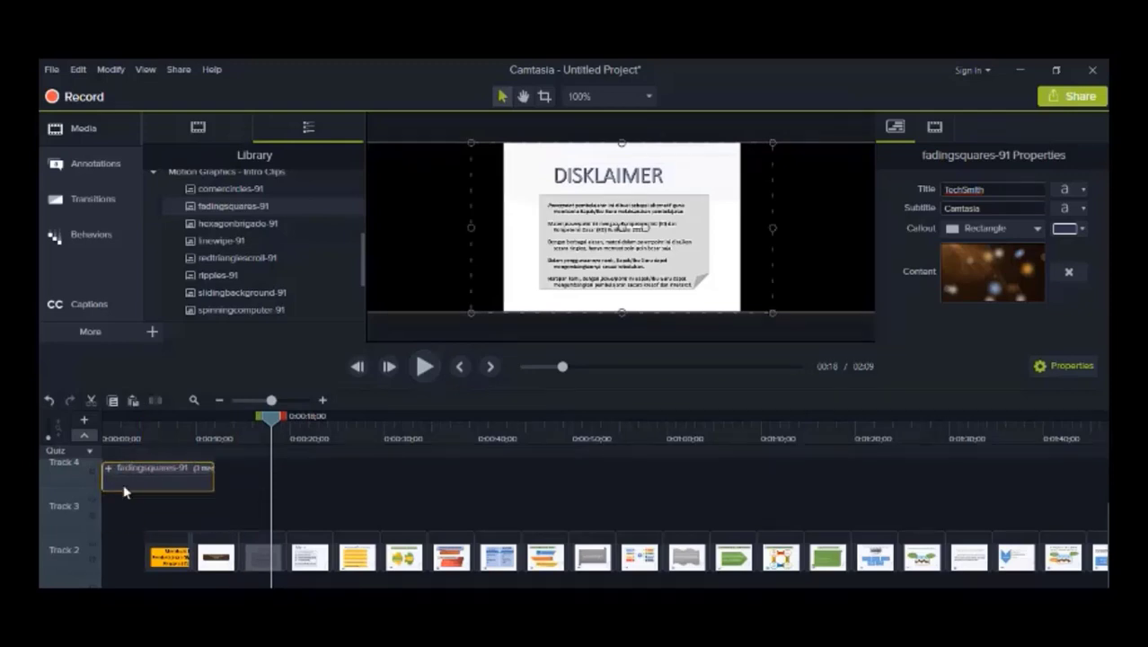
pyautogui.moveTo(131, 502); pyautogui.dragTo(118, 512)
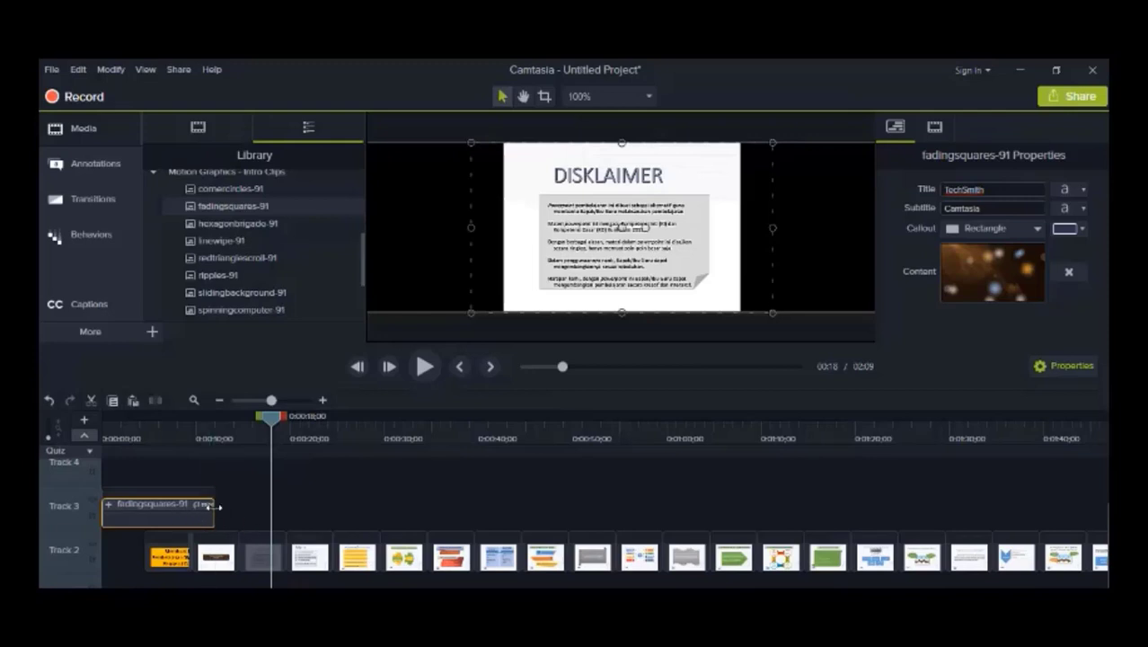
pyautogui.moveTo(218, 507); pyautogui.dragTo(144, 507)
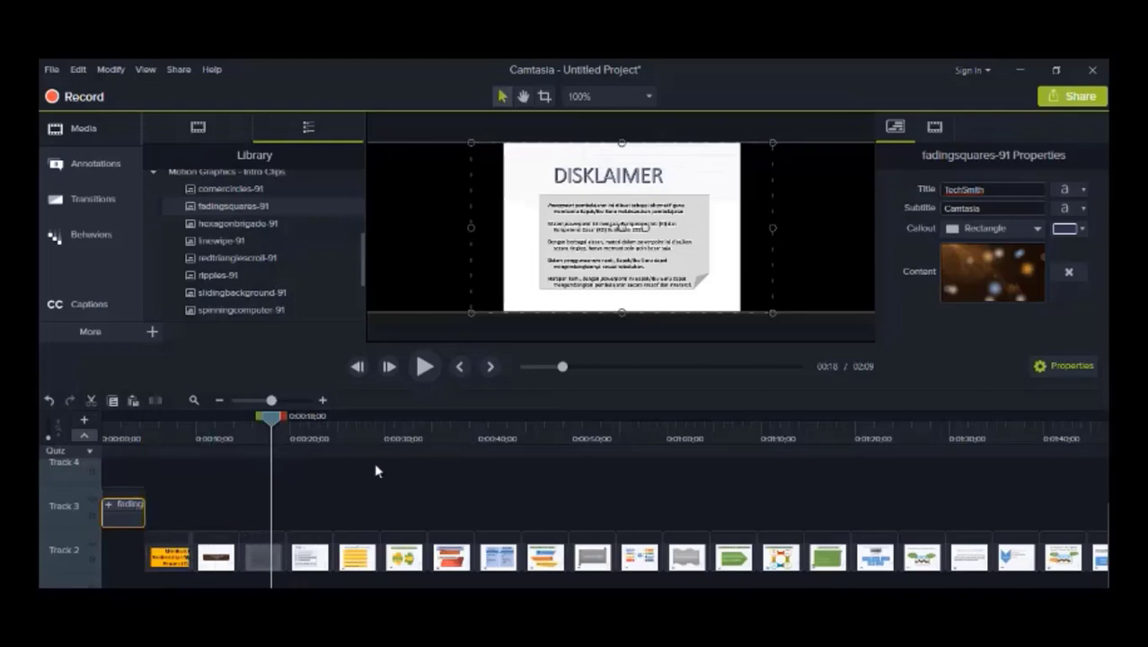
# - Play the timeline from the start to preview the shortened fadingsquares-91 intro leading into the first slide
pyautogui.click(151, 420)
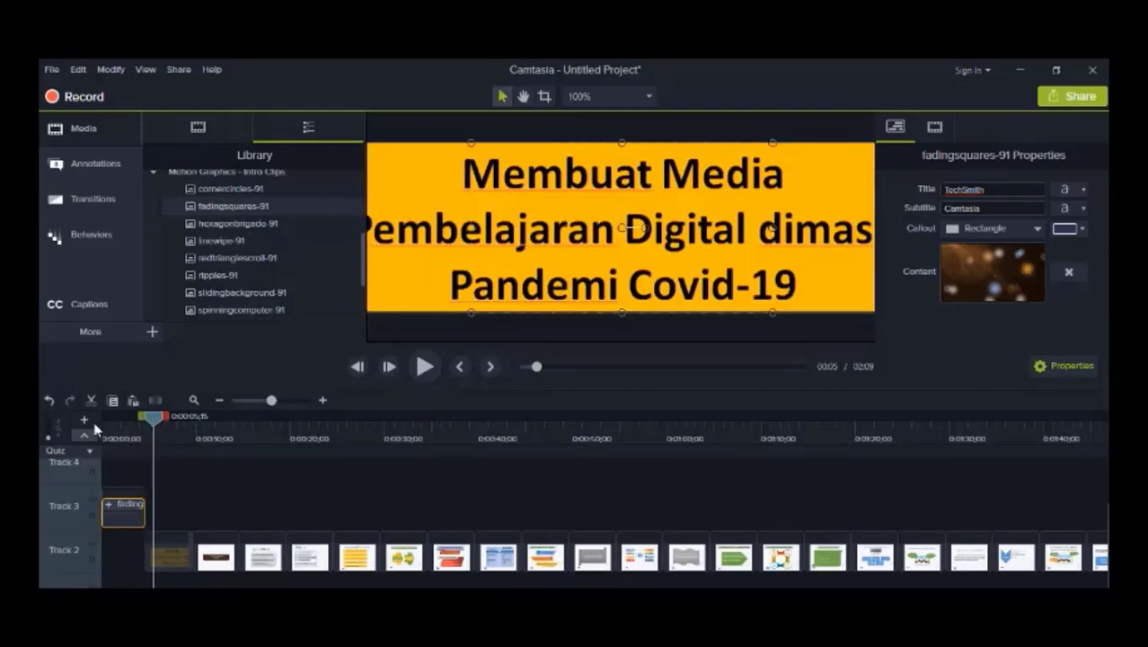
pyautogui.moveTo(153, 420); pyautogui.dragTo(94, 430)
pyautogui.click(424, 367)
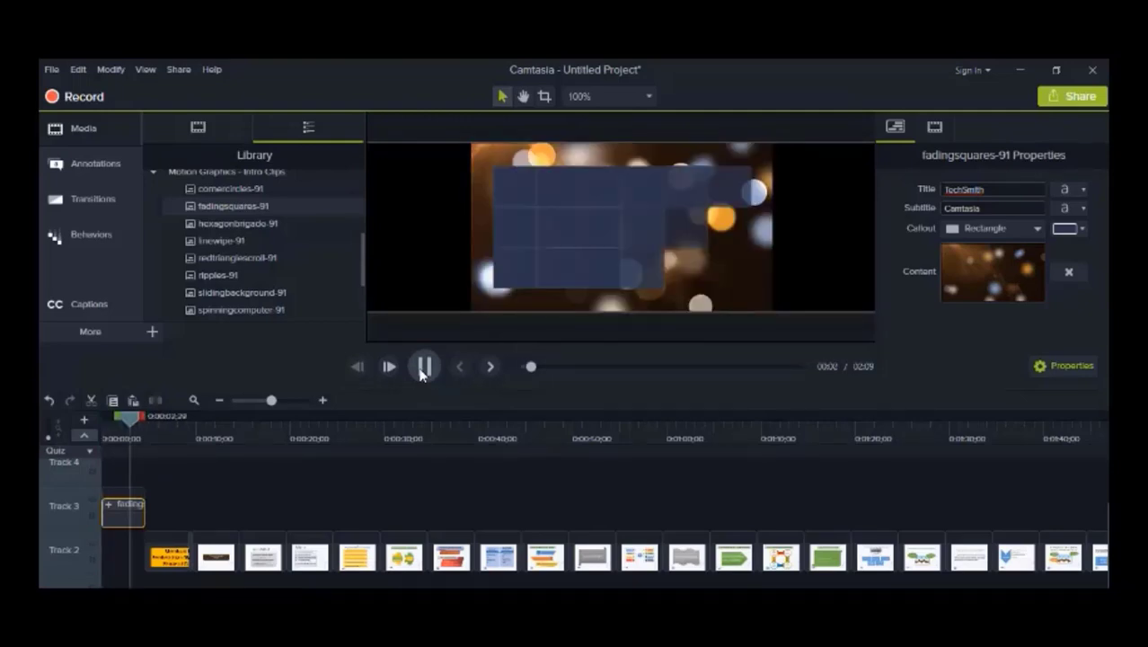
pyautogui.click(423, 367)
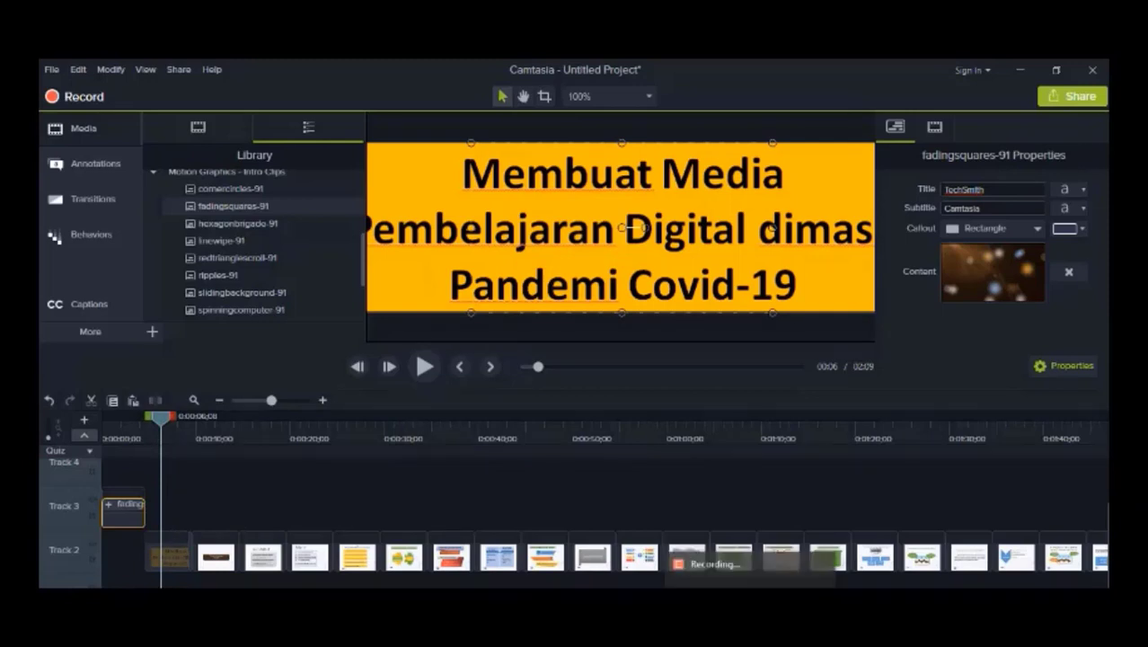
# - Replace fadingsquares-91 with the cornercircles-91 intro at the start of Track 3, trimmed to end where the first slide begins
pyautogui.rightClick(121, 514)
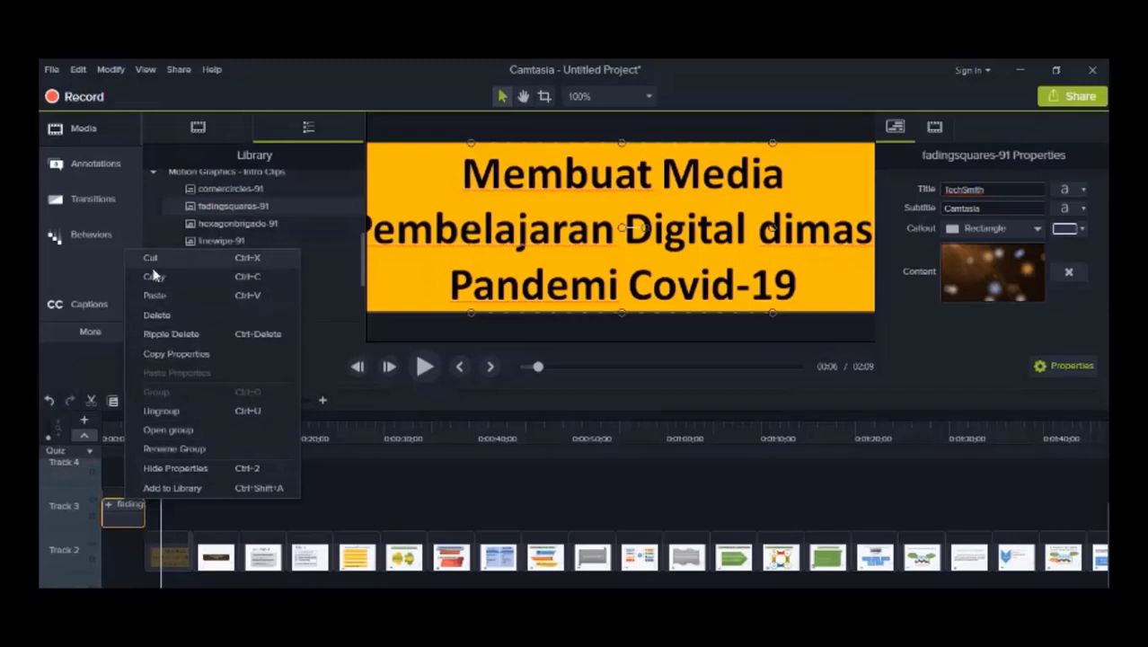
pyautogui.click(239, 330)
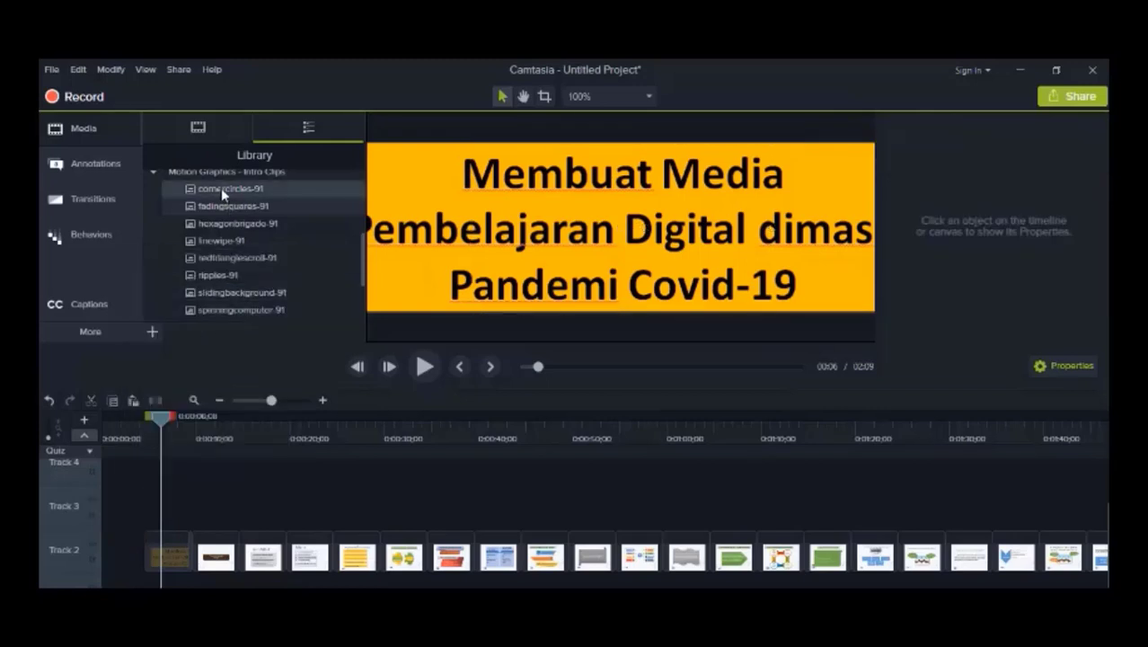
pyautogui.moveTo(221, 187); pyautogui.dragTo(108, 495)
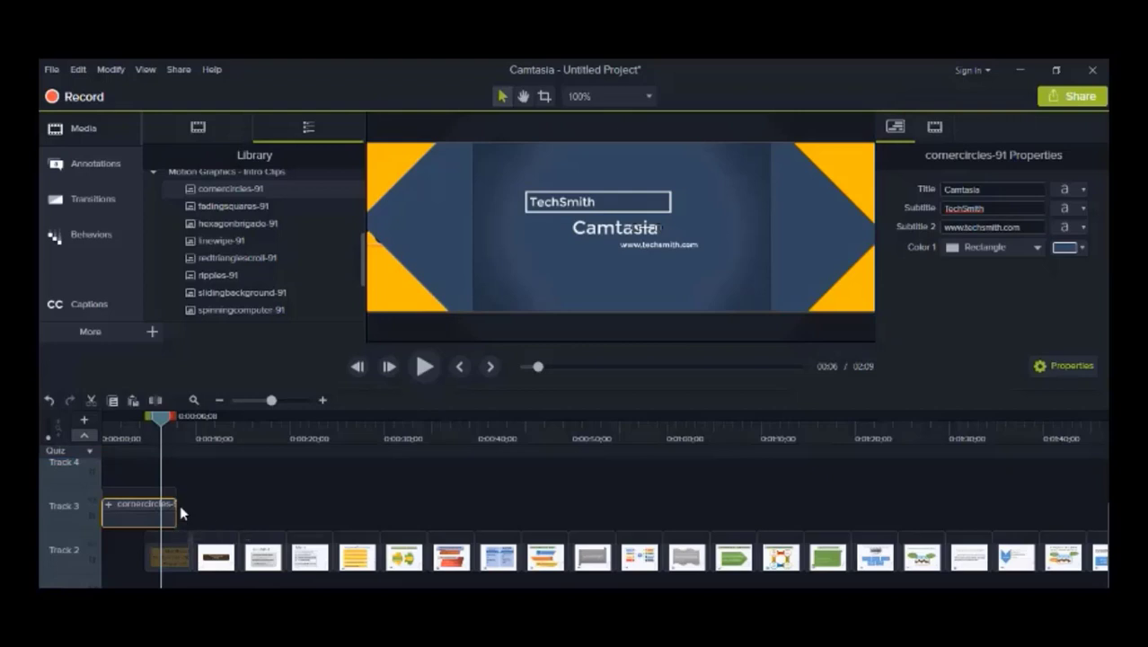
pyautogui.moveTo(171, 509); pyautogui.dragTo(146, 506)
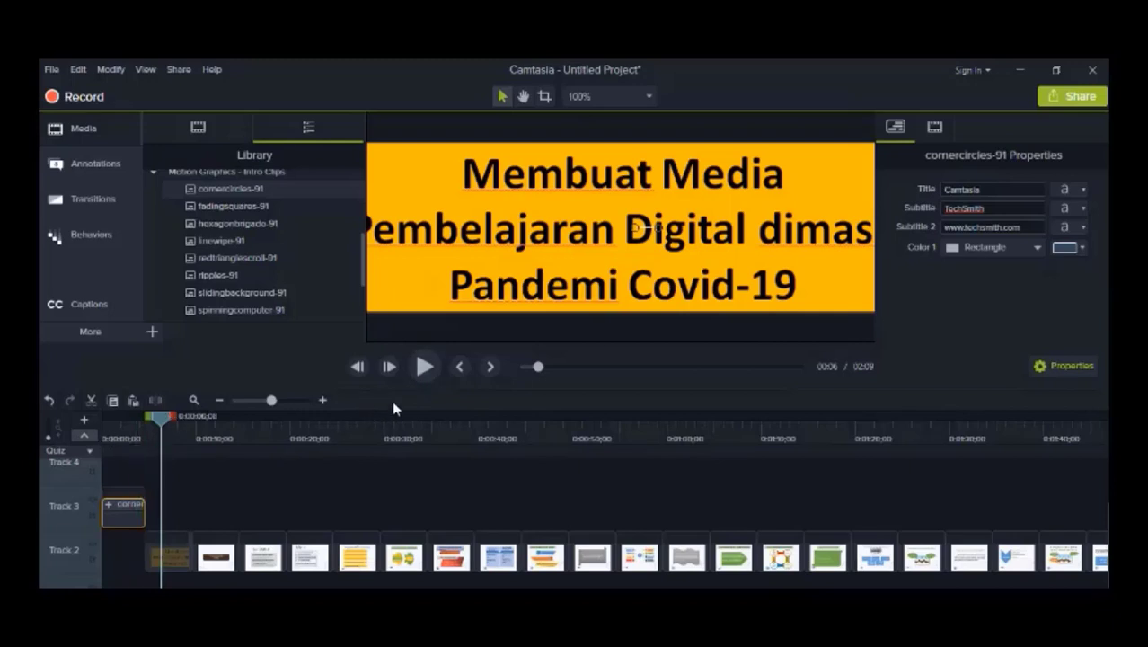
# - Preview the cornercircles-91 intro from the start of the timeline through to the Bahasa Indonesia slide
pyautogui.click(105, 419)
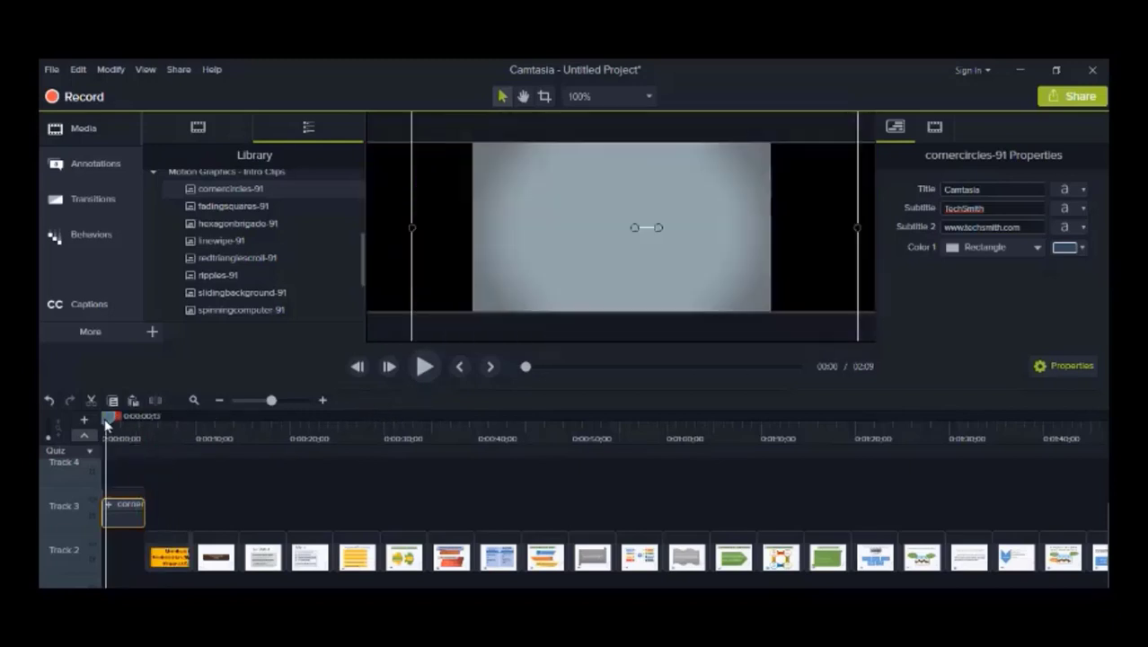
pyautogui.click(428, 373)
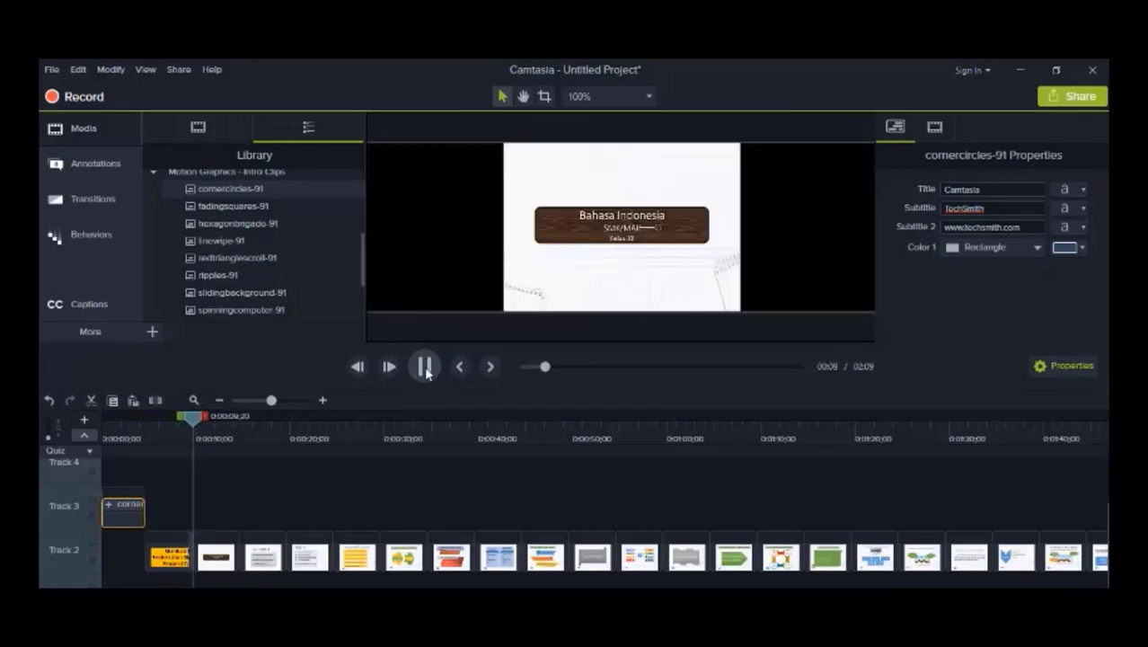
pyautogui.click(425, 367)
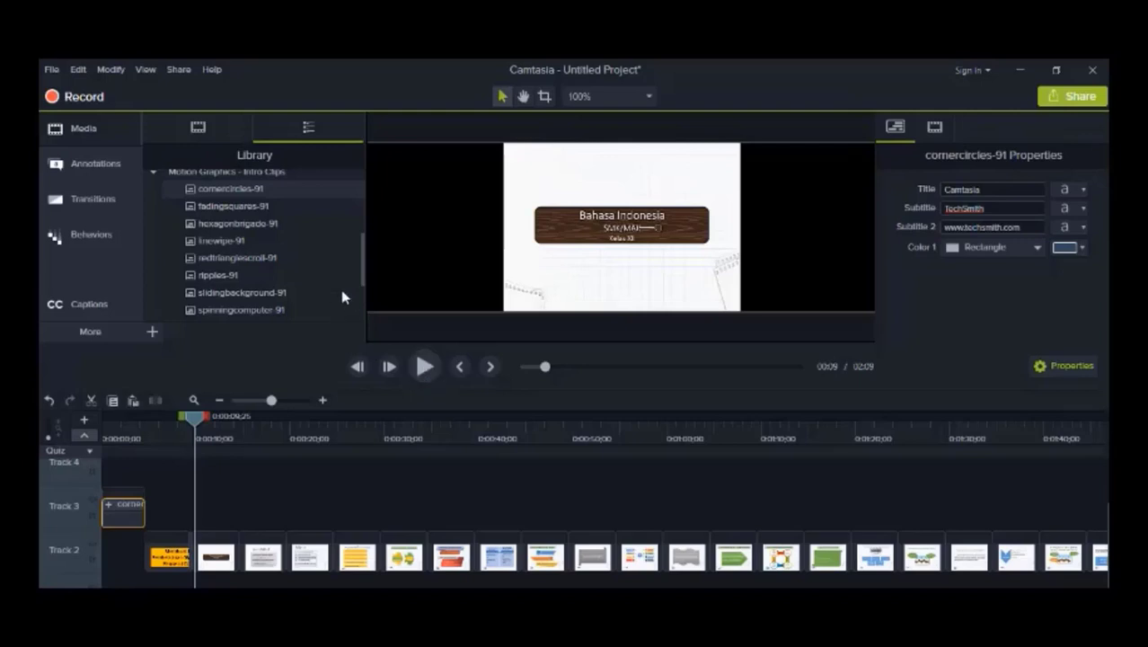
# - Add the atthetop music track from the Library to the start of Track 4 and return the playhead to 0:00:00;00
pyautogui.moveTo(359, 278); pyautogui.dragTo(359, 297)
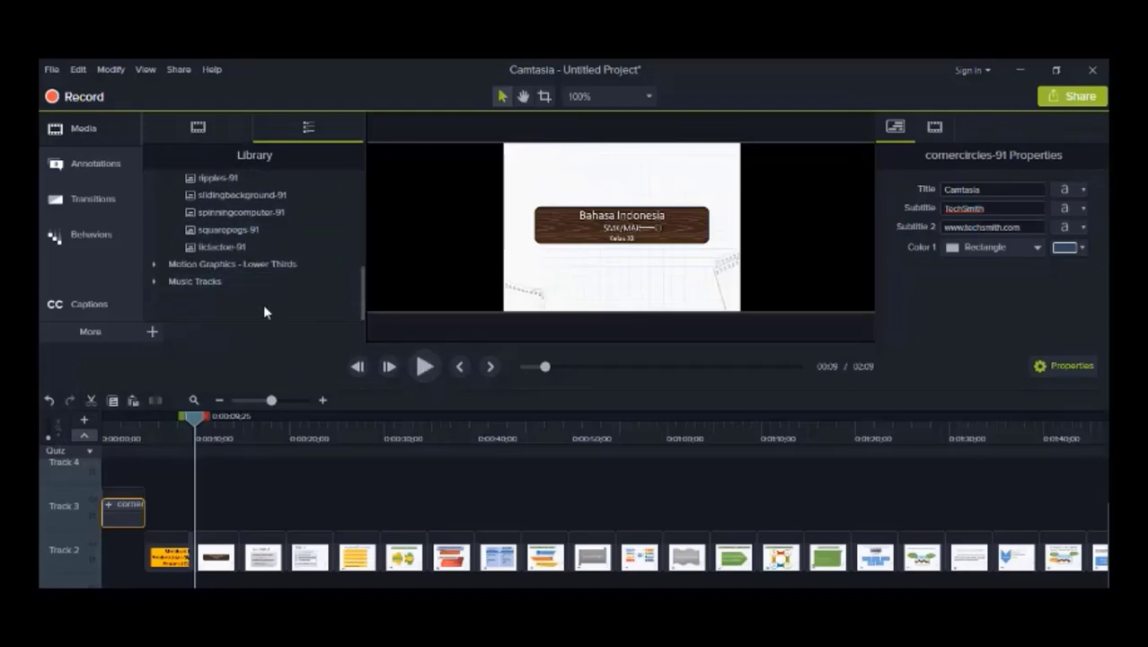
pyautogui.click(158, 281)
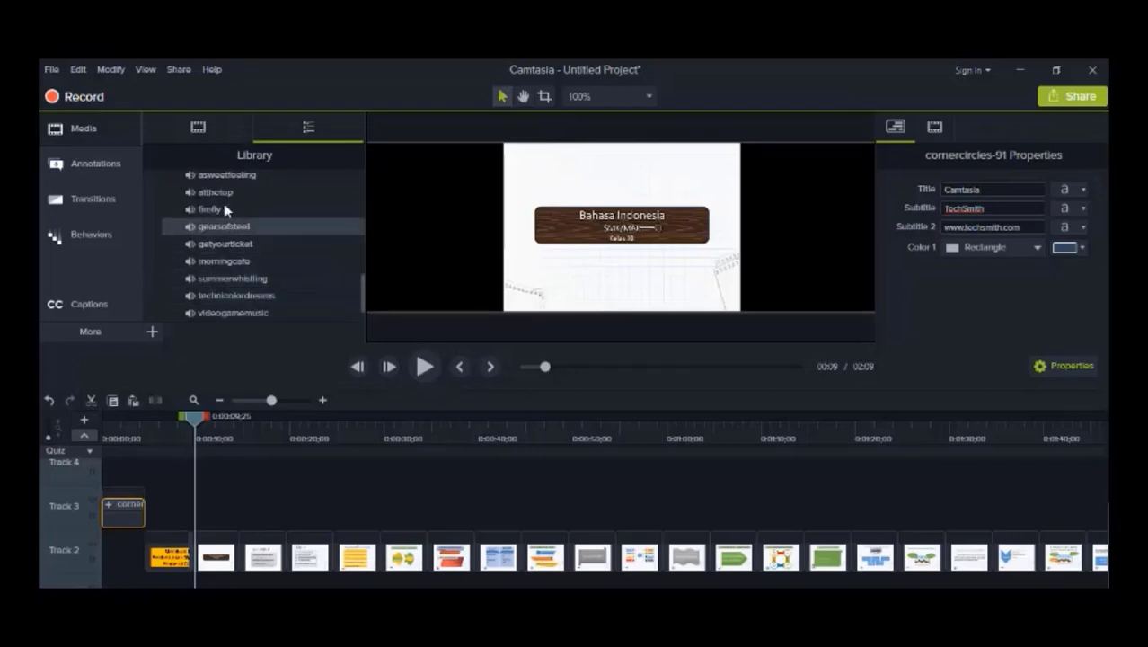
pyautogui.moveTo(221, 193); pyautogui.dragTo(172, 504)
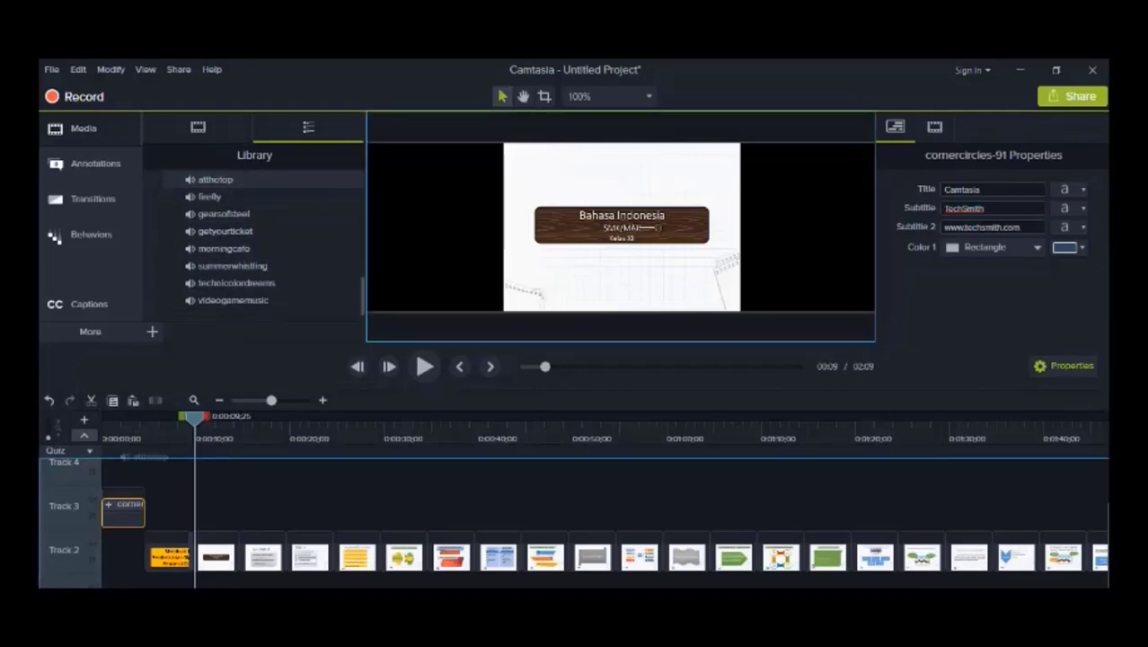
pyautogui.moveTo(148, 458); pyautogui.dragTo(100, 504)
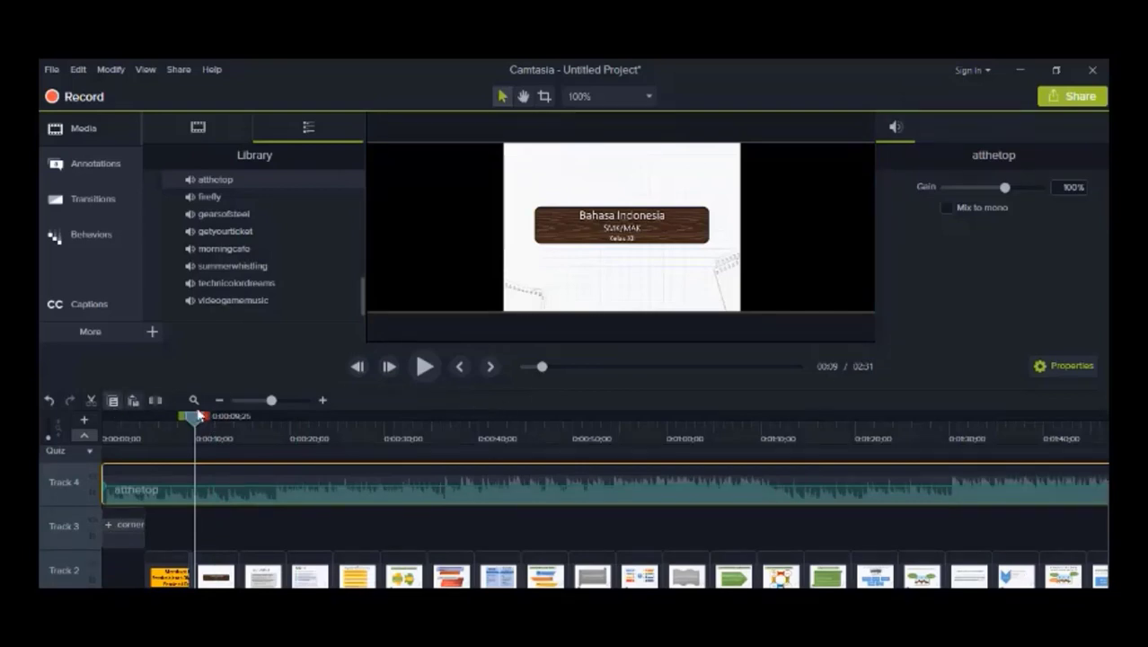
pyautogui.click(132, 423)
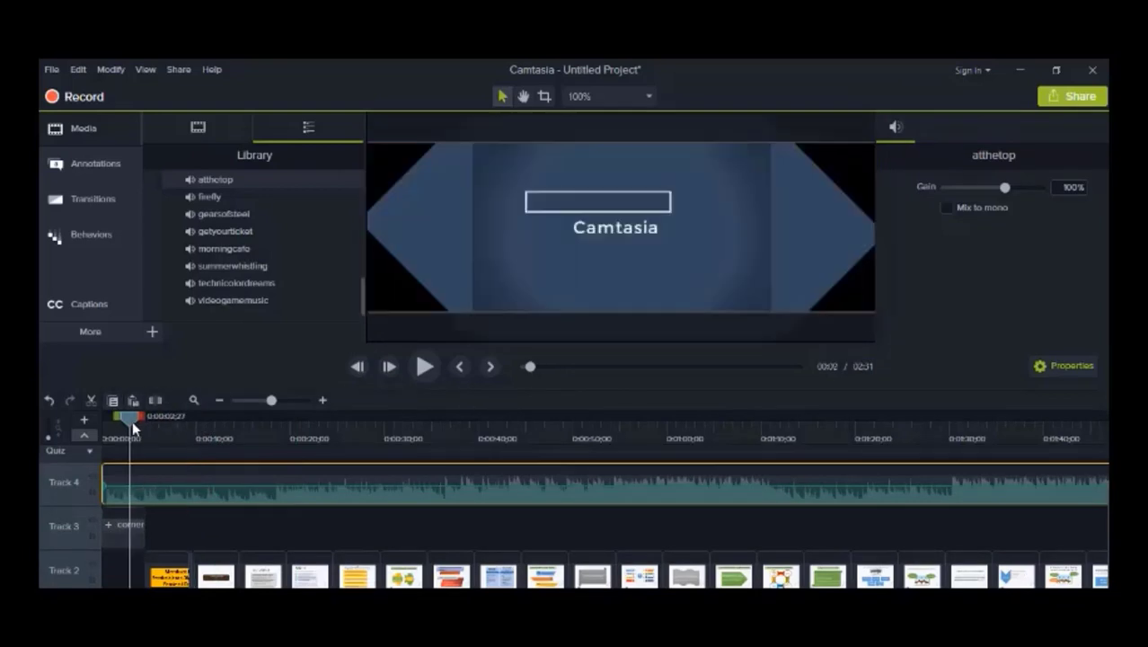
pyautogui.moveTo(133, 423); pyautogui.dragTo(97, 412)
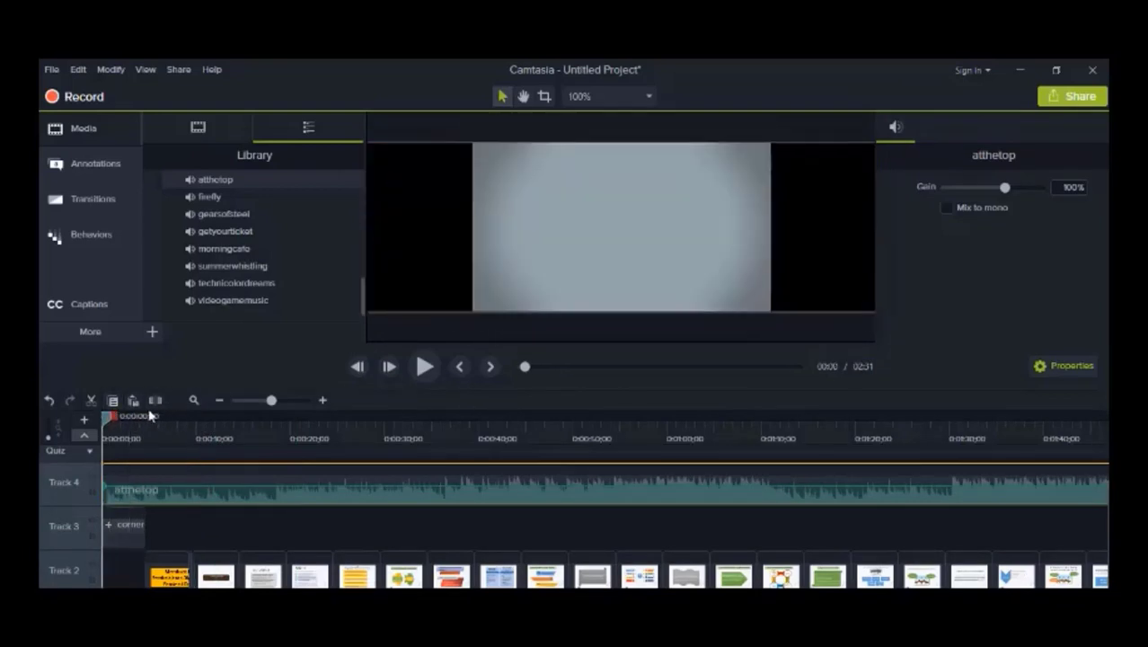
# - Preview the intro with the atthetop music from the start of the timeline into the first slide
pyautogui.click(425, 368)
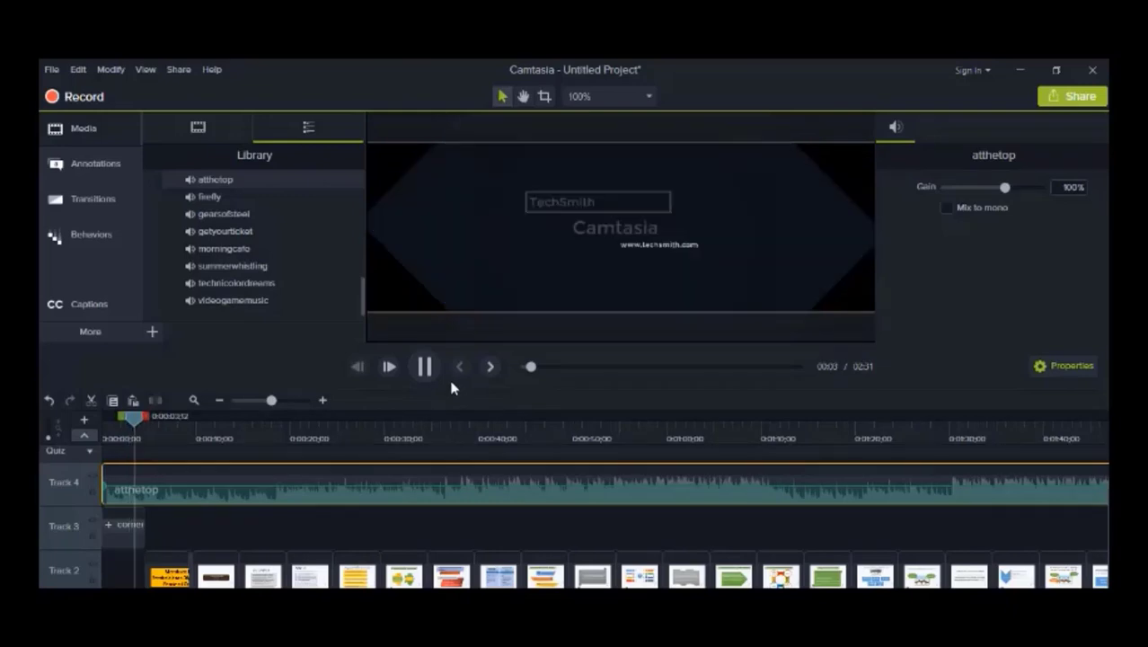
pyautogui.click(426, 368)
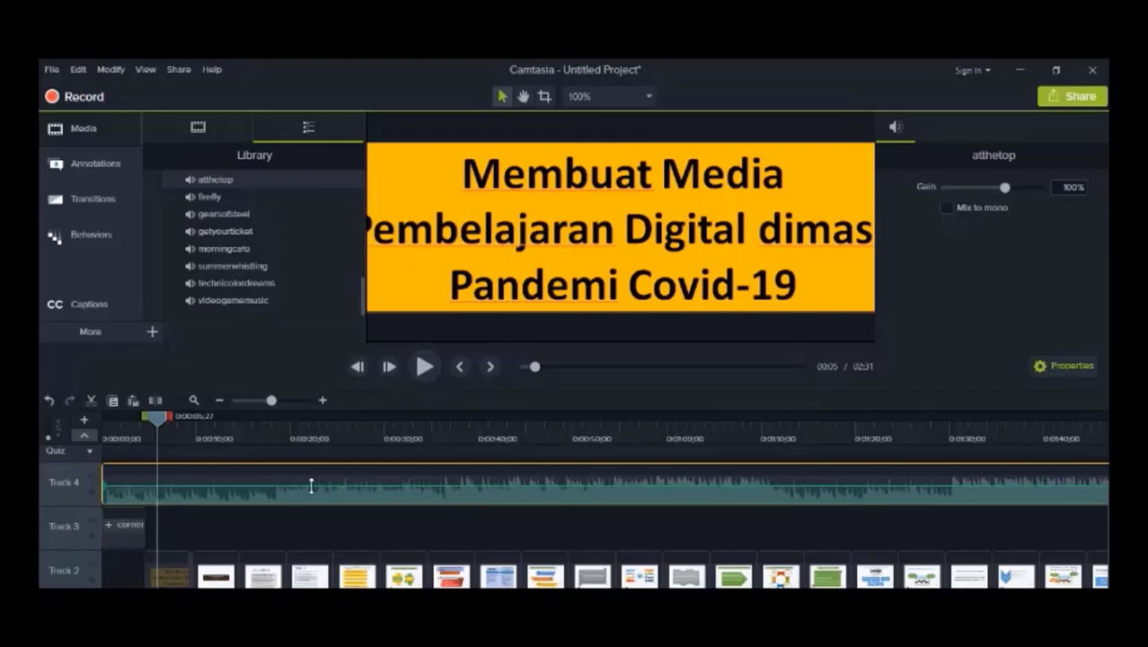
# - Add an audio point to the atthetop track where the intro ends, about 0:00:04;14, and lower its volume to 31%
pyautogui.moveTo(154, 418); pyautogui.dragTo(142, 416)
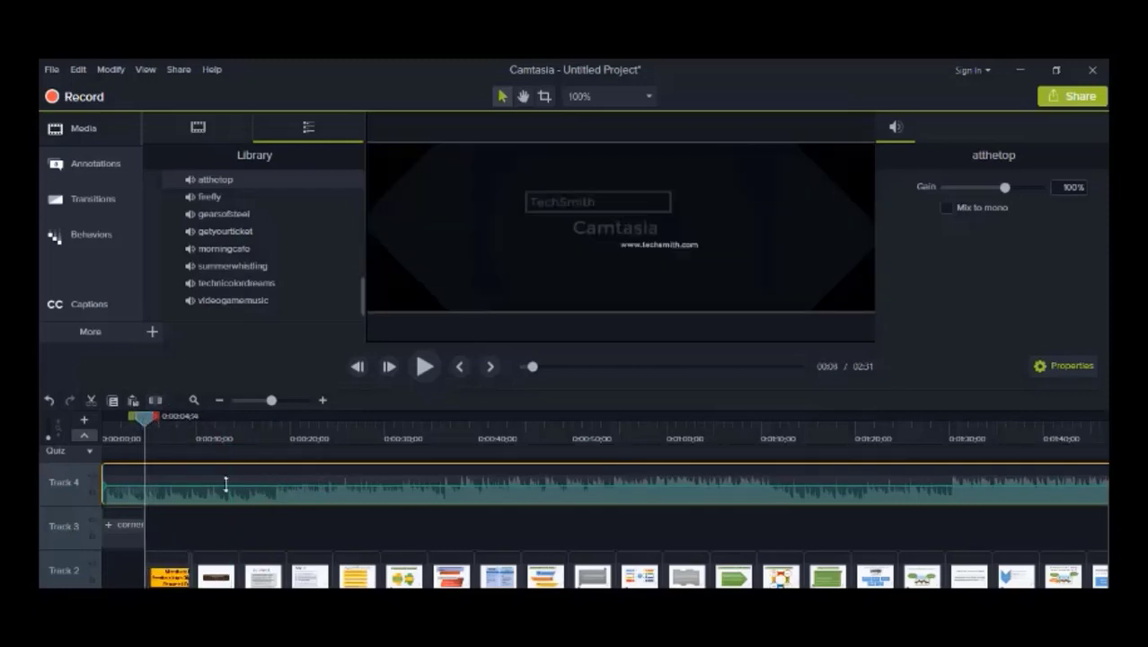
pyautogui.rightClick(157, 487)
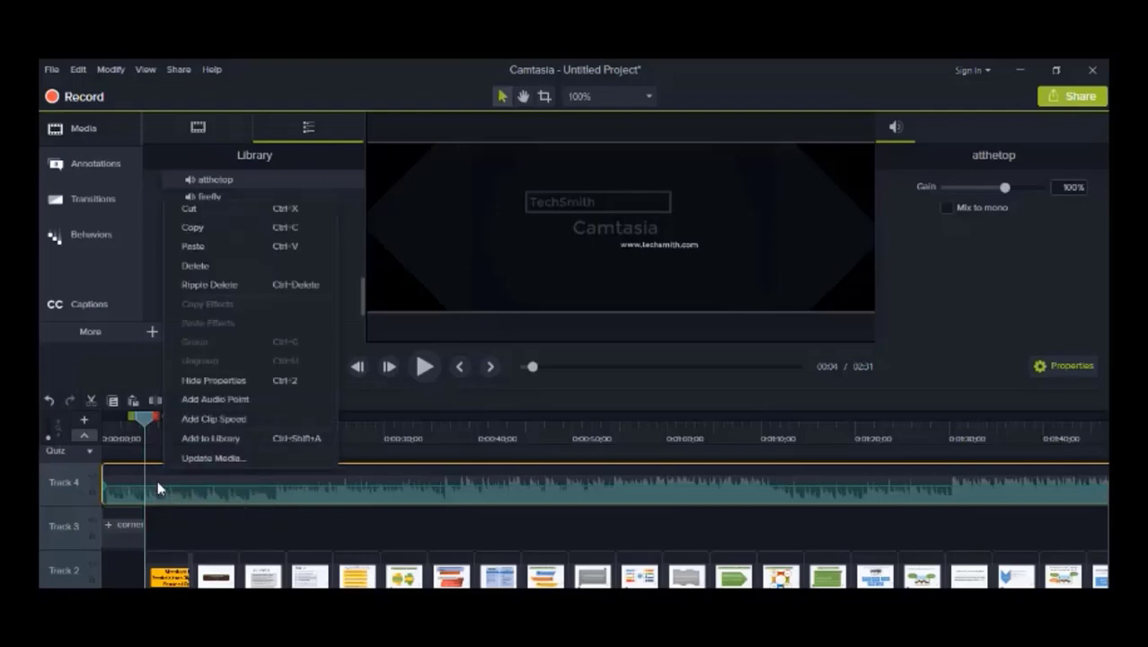
pyautogui.click(235, 400)
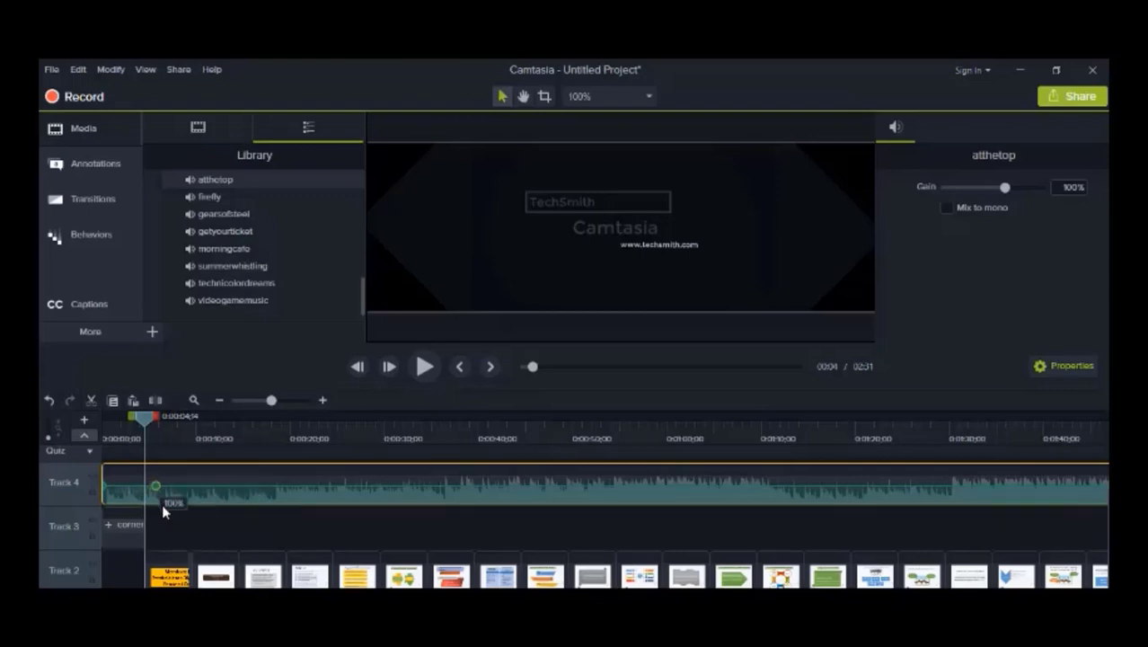
pyautogui.moveTo(162, 504)
pyautogui.mouseDown()
pyautogui.moveTo(149, 487)
pyautogui.moveTo(149, 505)
pyautogui.mouseUp()
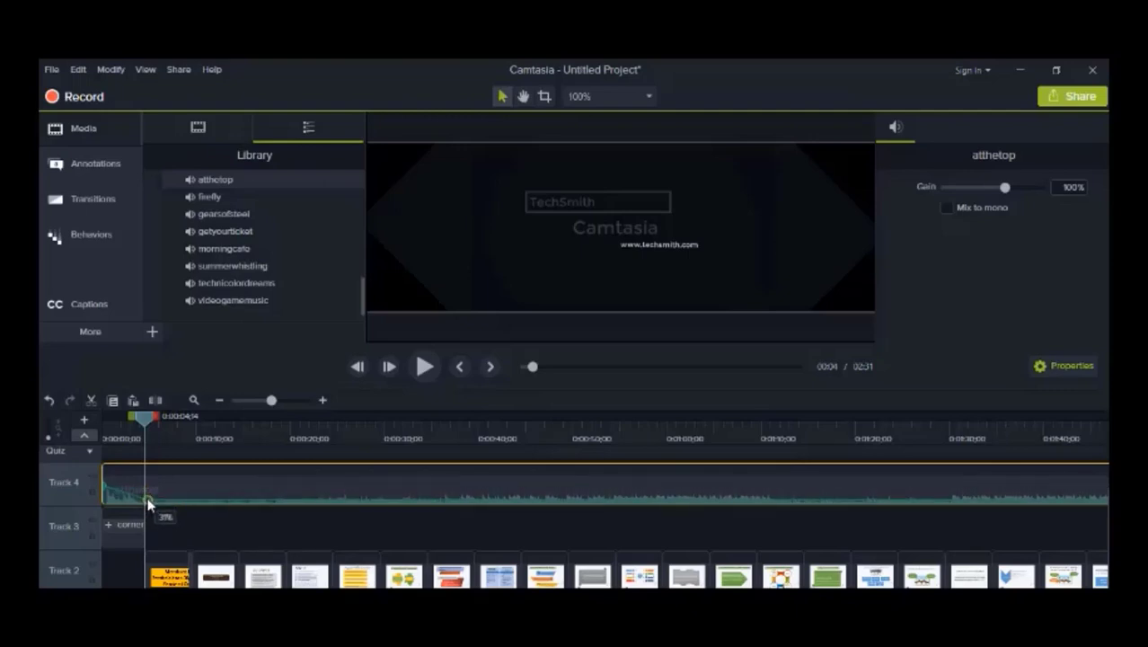
pyautogui.moveTo(149, 505); pyautogui.dragTo(149, 505)
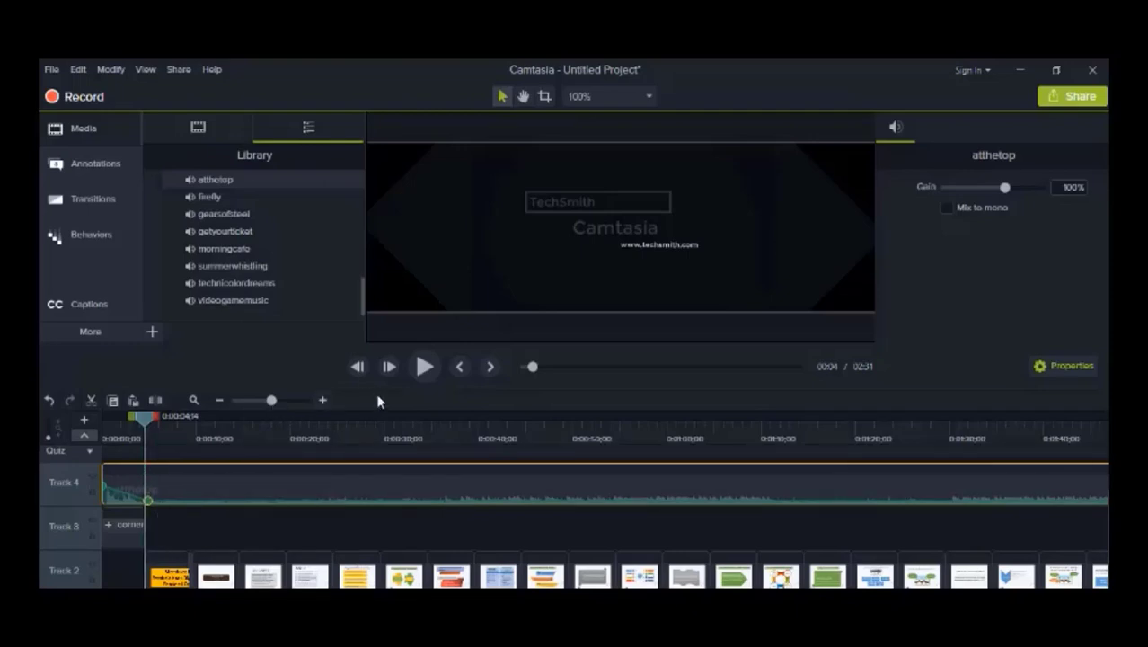
# - Play the timeline from 0:00:00;00 to check the reduced music volume through the intro into the first slide
pyautogui.click(104, 416)
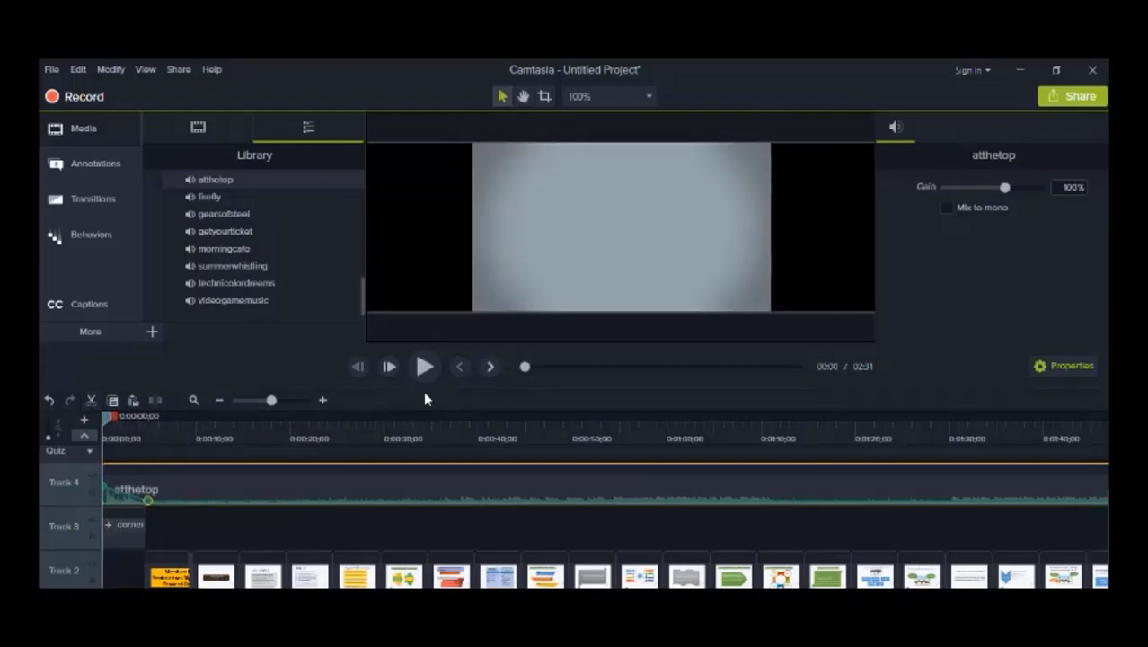
pyautogui.click(425, 367)
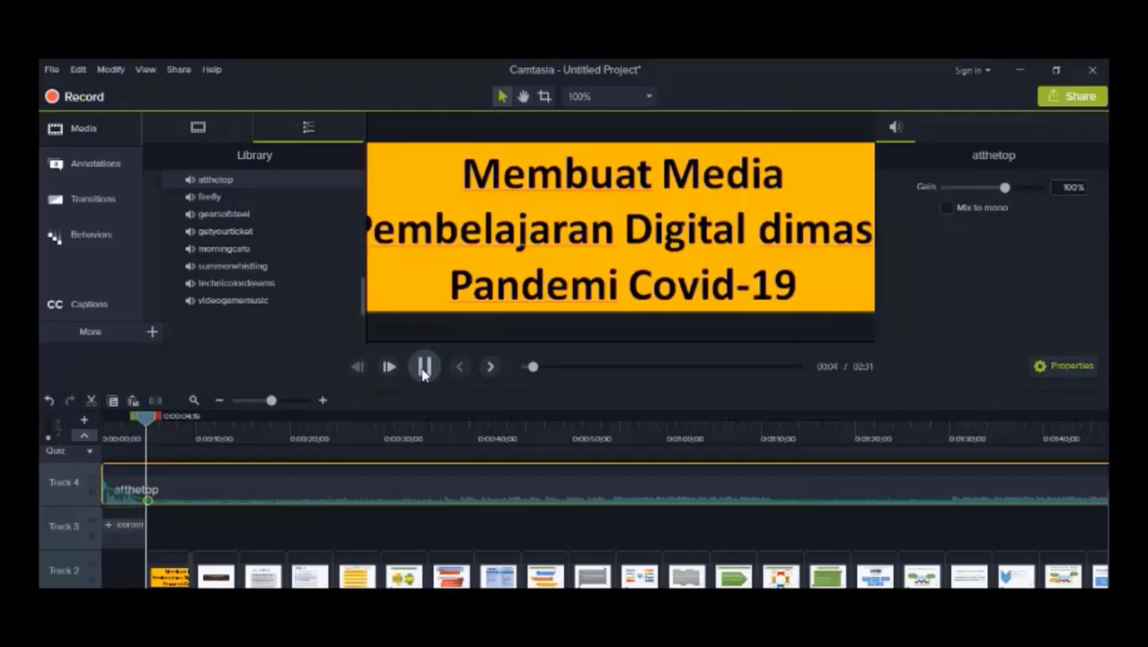
pyautogui.click(423, 369)
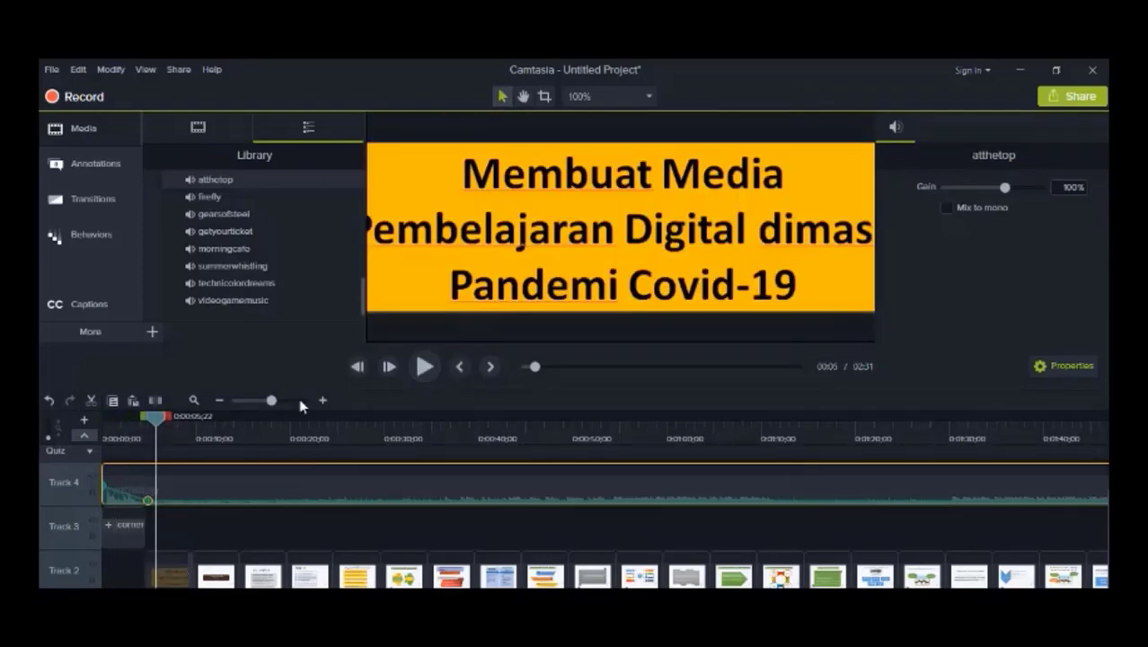
# - Preview the cornercircles-91 intro through to the first slide
pyautogui.click(123, 517)
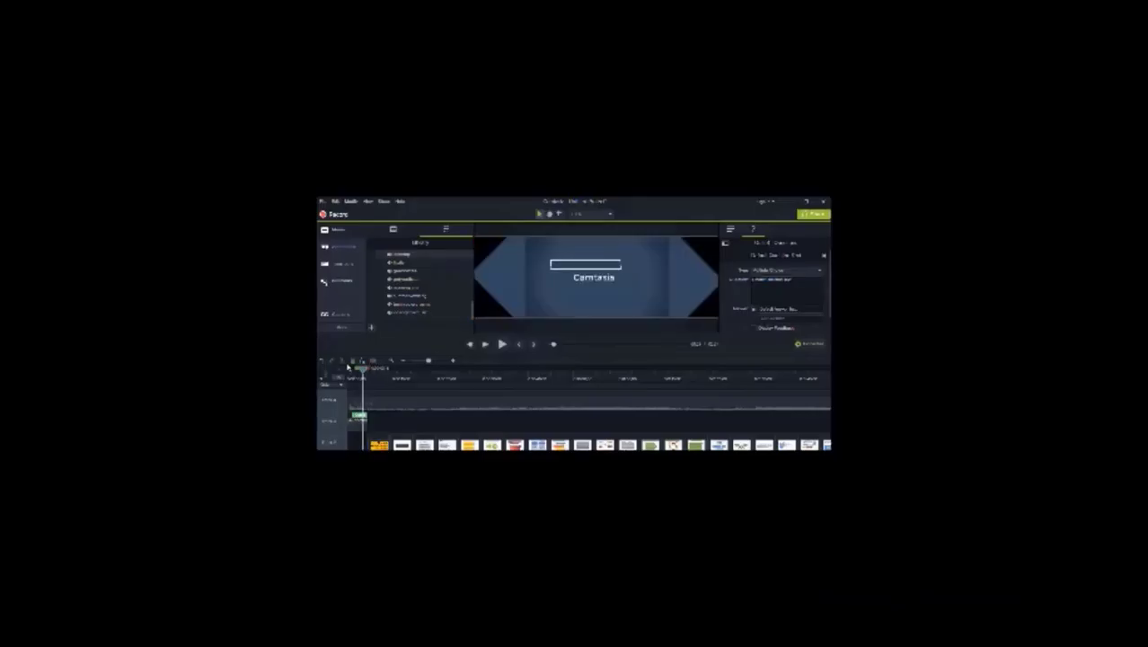
pyautogui.click(348, 366)
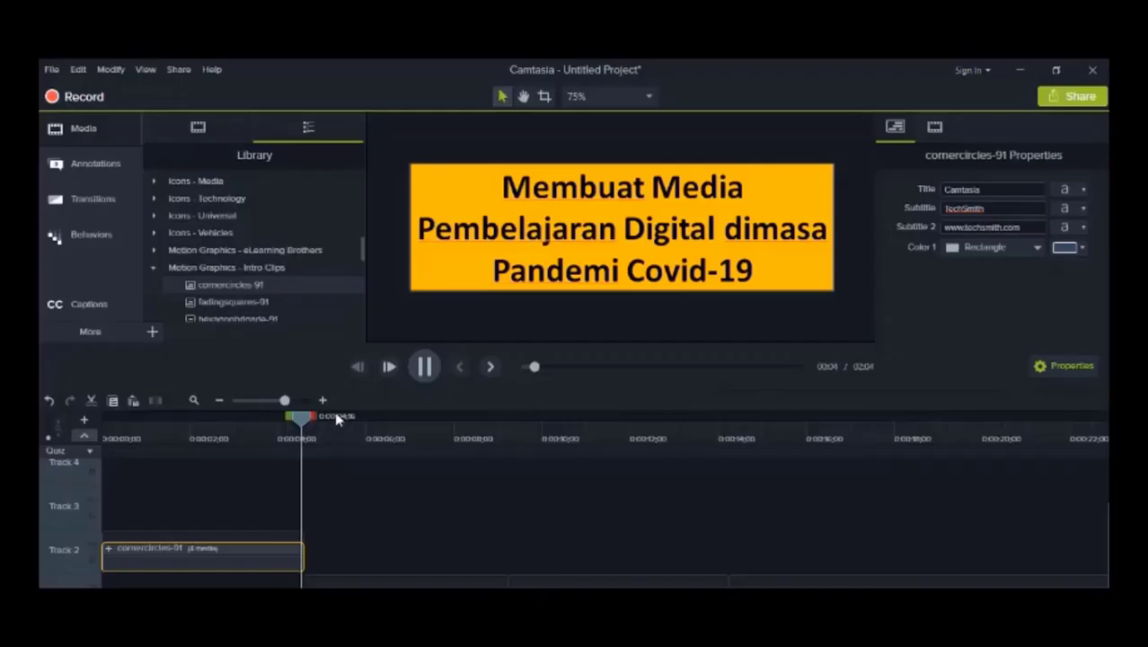
pyautogui.press('space')
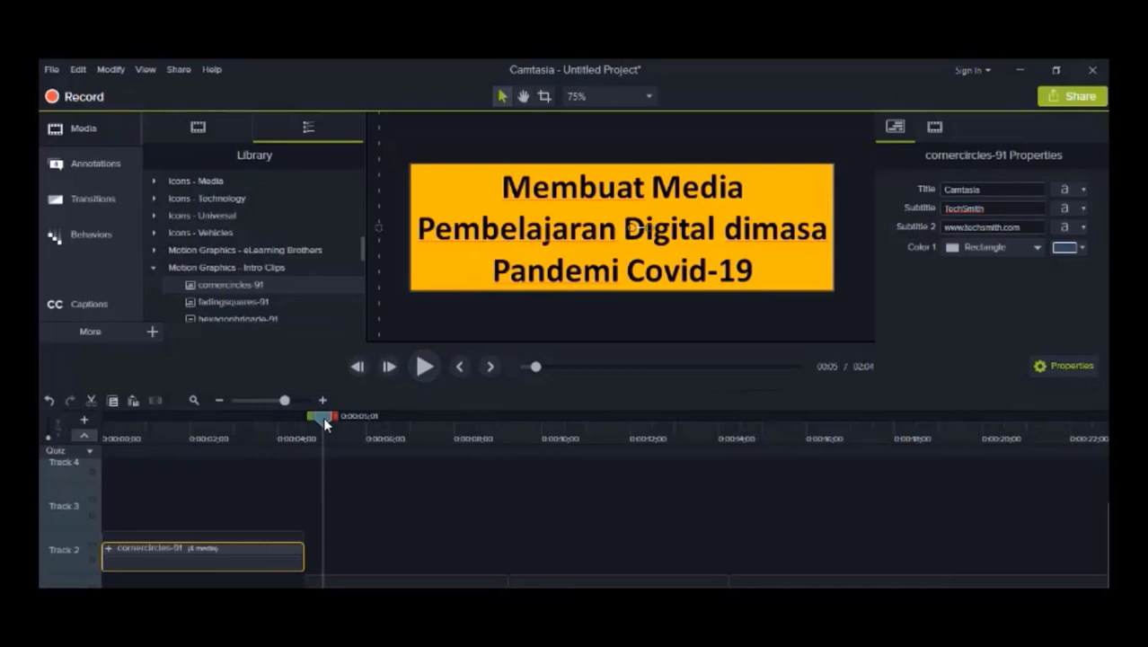
# - Set the cornercircles-91 intro's title to "Pelajaran Bahasa Indonesia", with the playhead at 0:00:02;24 to show the text
pyautogui.click(229, 437)
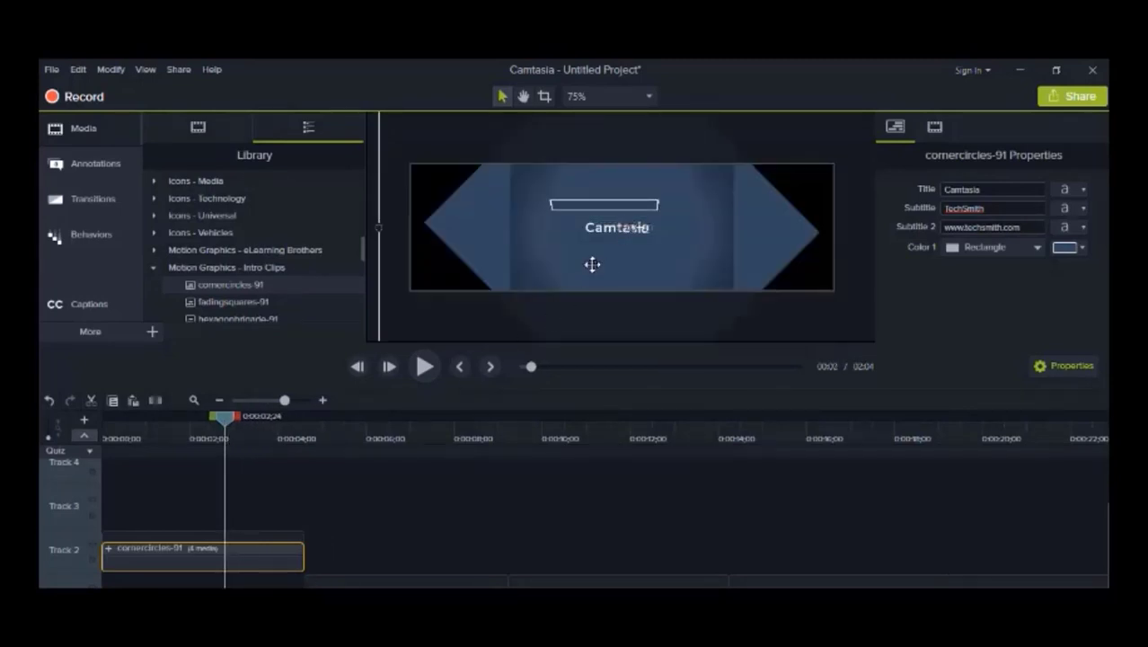
pyautogui.doubleClick(987, 190)
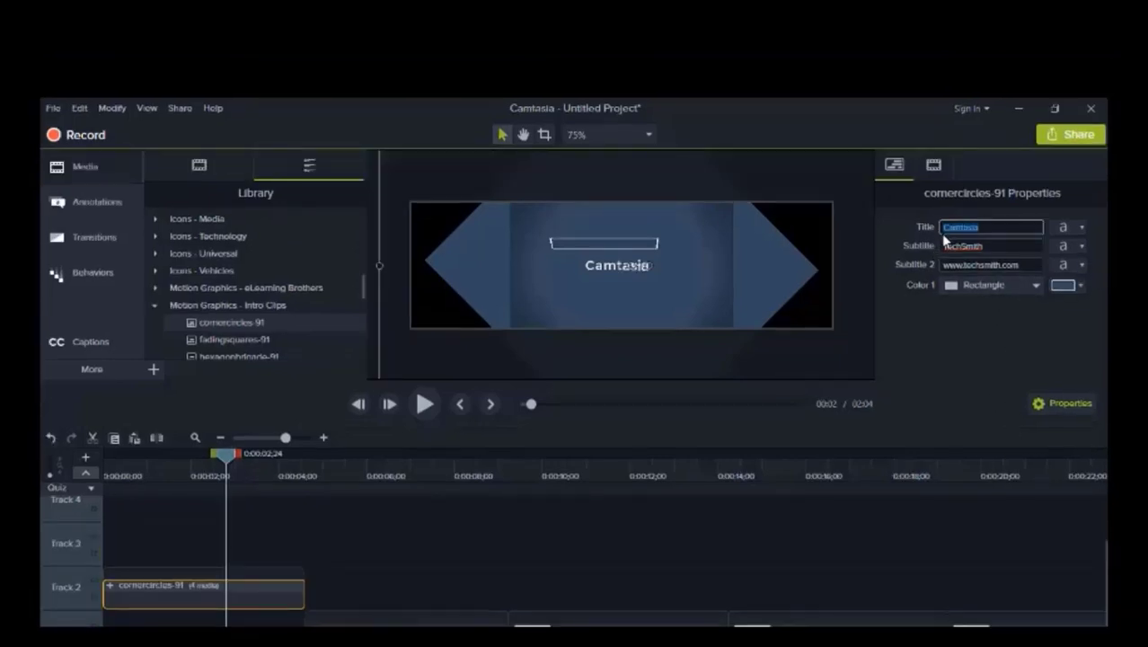
pyautogui.write('R')
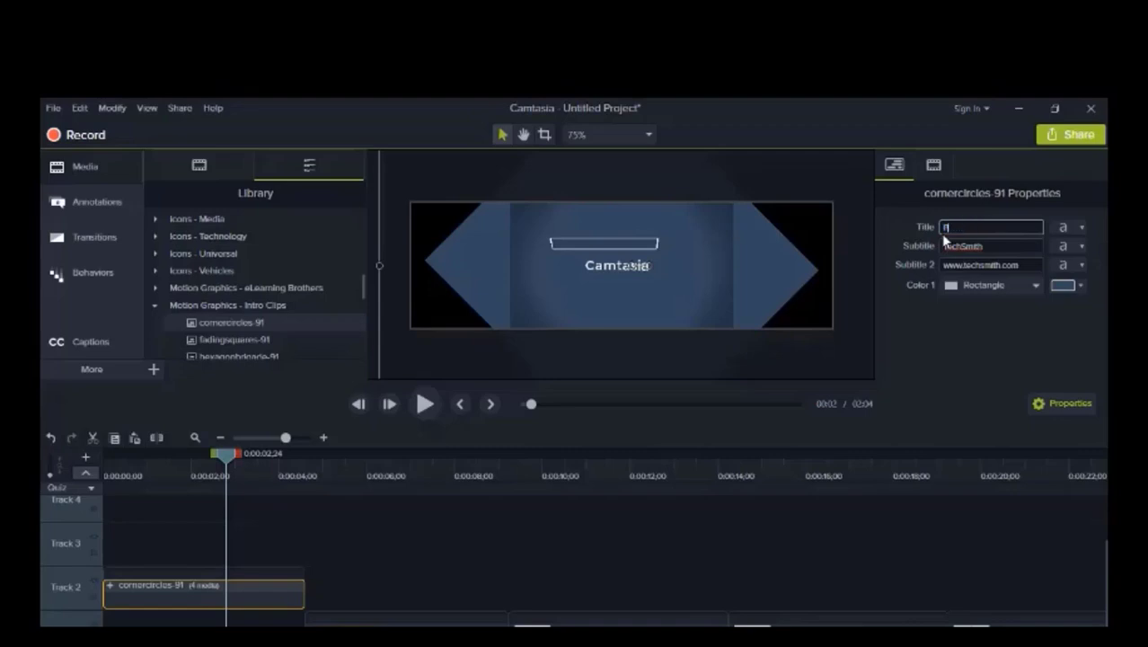
pyautogui.write('alph')
pyautogui.write('aran Bahasa')
pyautogui.write(' Indonesia')
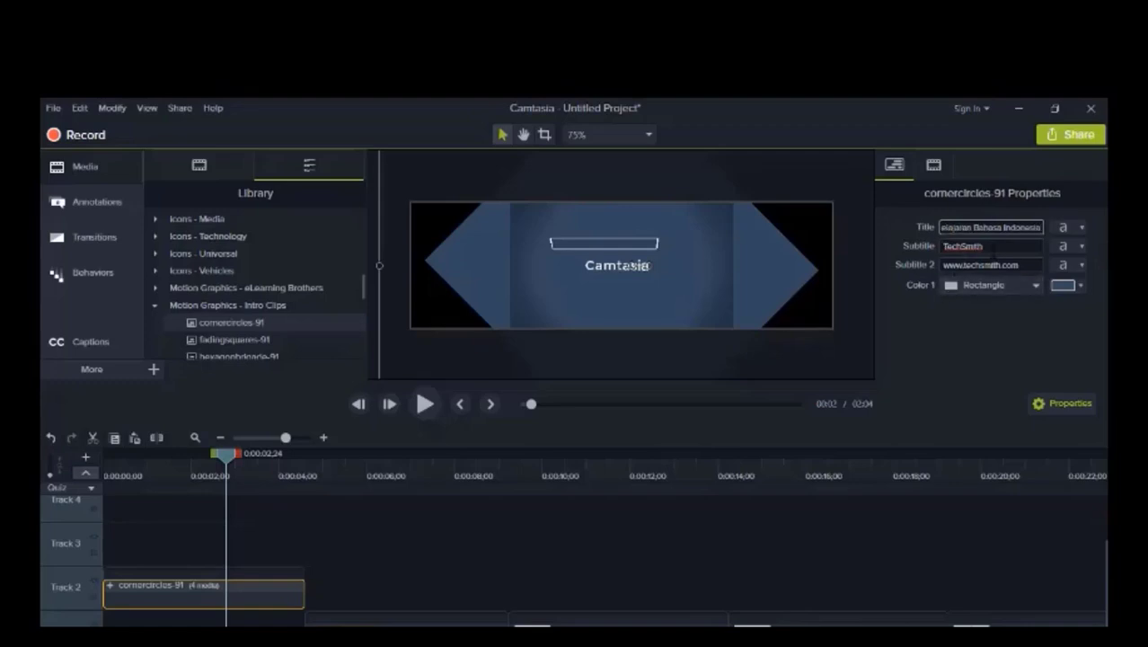
# - Set the intro's Subtitle to "Kelas XII" and its Subtitle 2 to "SMKN 10 Jakarta"
pyautogui.doubleClick(974, 248)
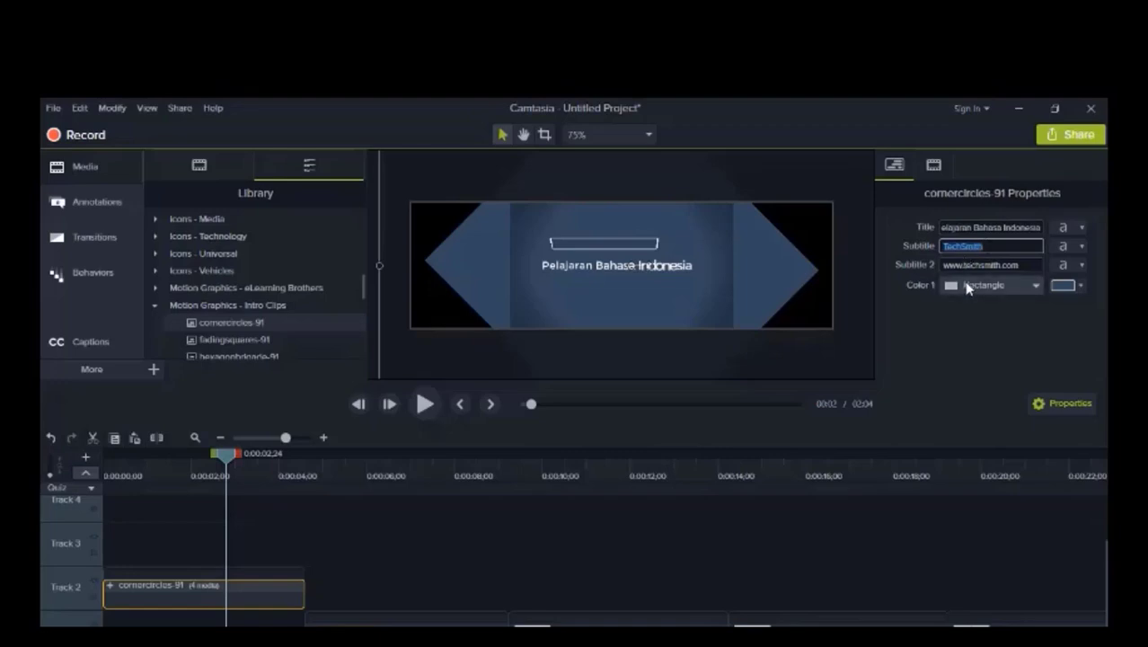
pyautogui.press('BackSpace')
pyautogui.write('Kelas XII')
pyautogui.click(993, 265)
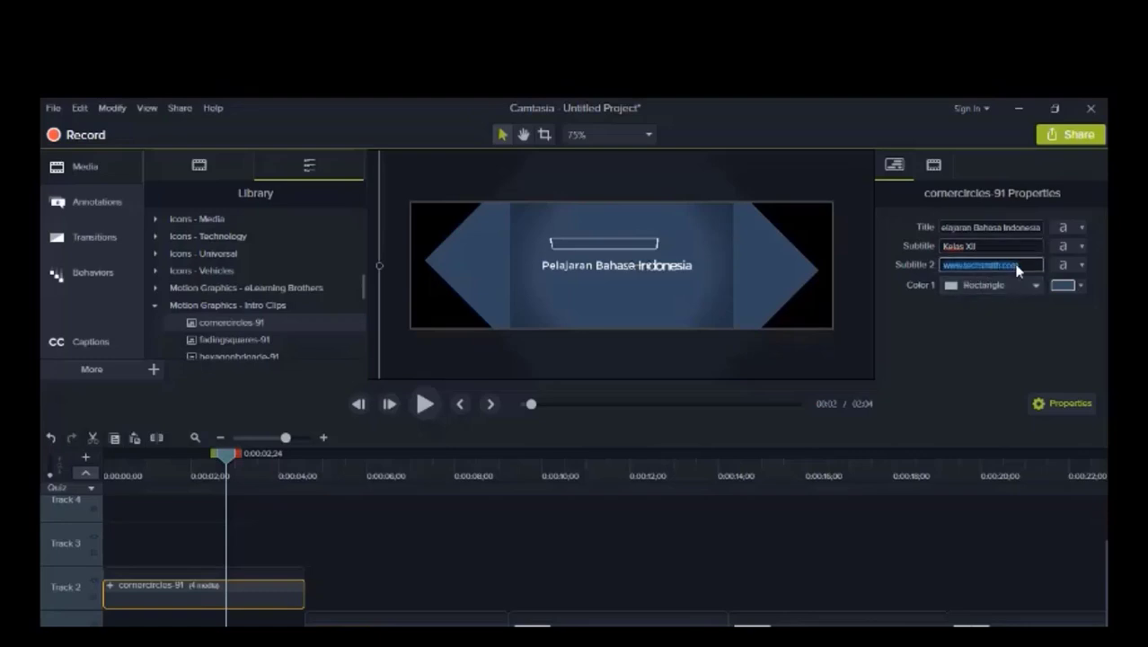
pyautogui.write('SMKN 10 Jakarta')
# - Preview the edited intro text into the first slide and return the playhead to 0:00:00;00
pyautogui.click(422, 406)
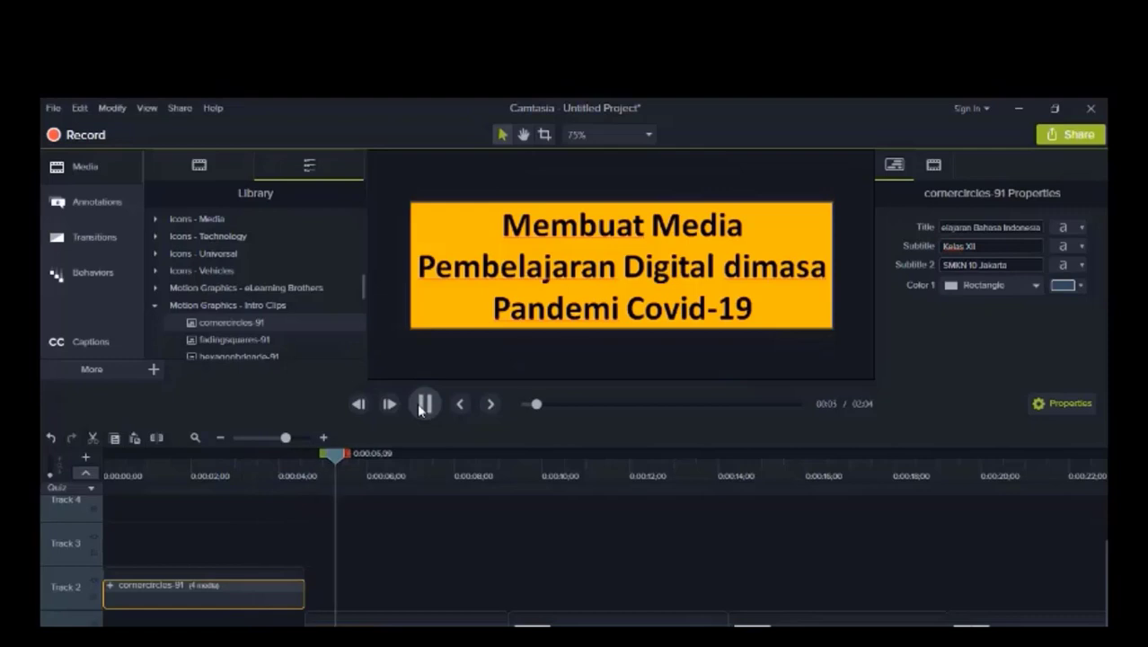
pyautogui.click(422, 406)
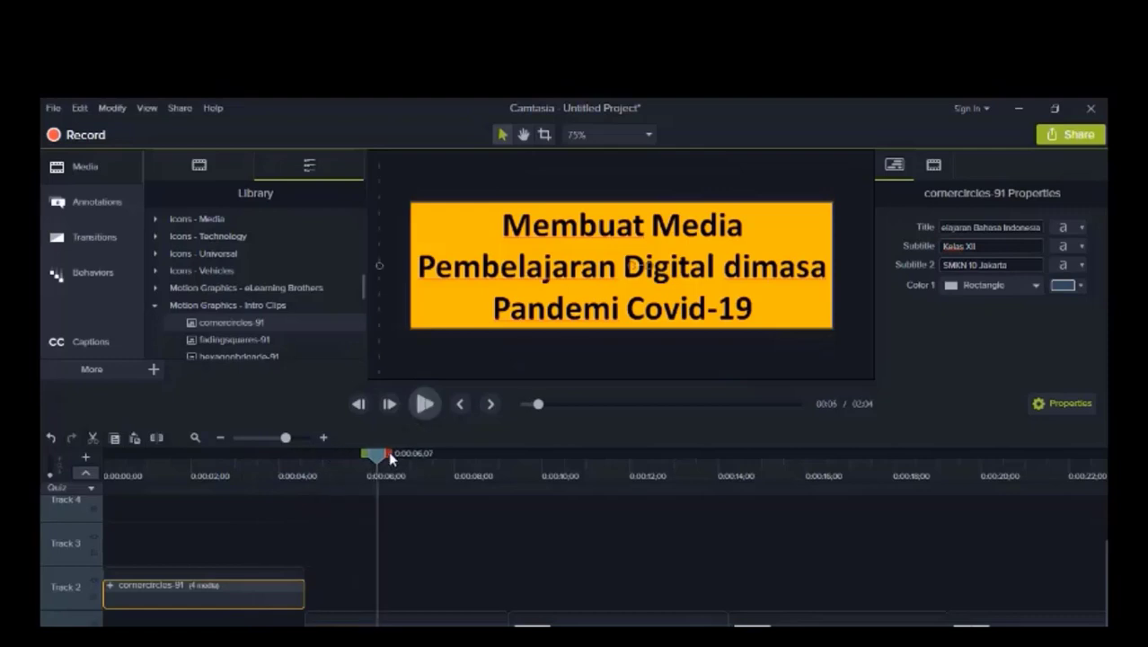
pyautogui.click(281, 473)
pyautogui.moveTo(88, 500); pyautogui.dragTo(89, 500)
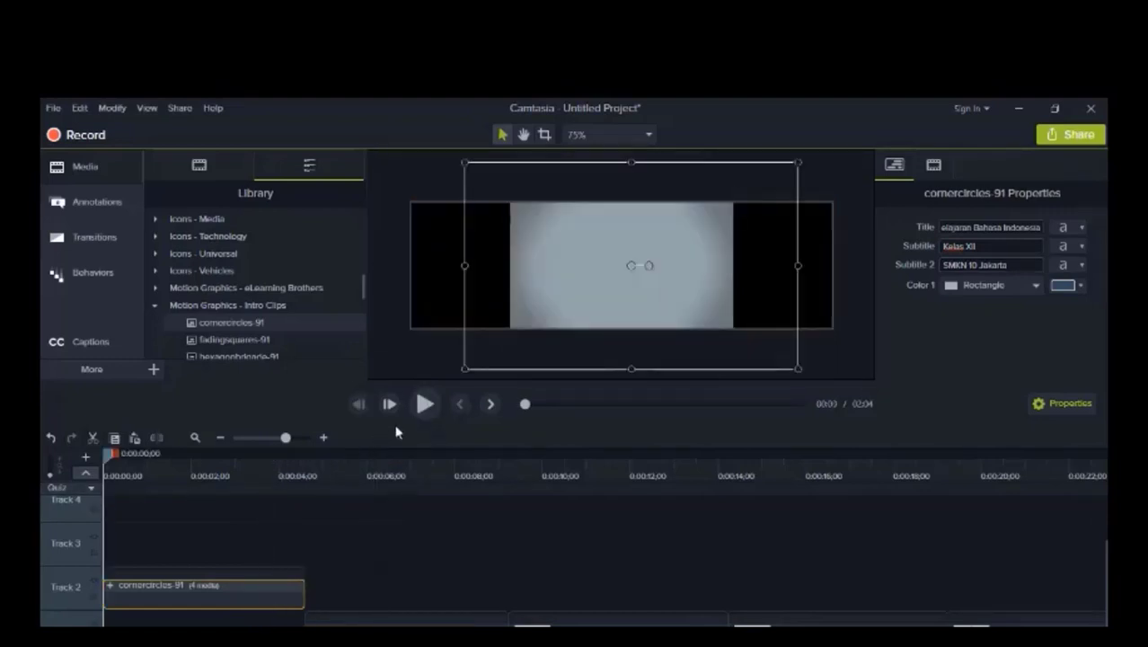
# - Add the asimpleway music track from the Library to the start of Track 3
pyautogui.scroll(-2, 310, 340)
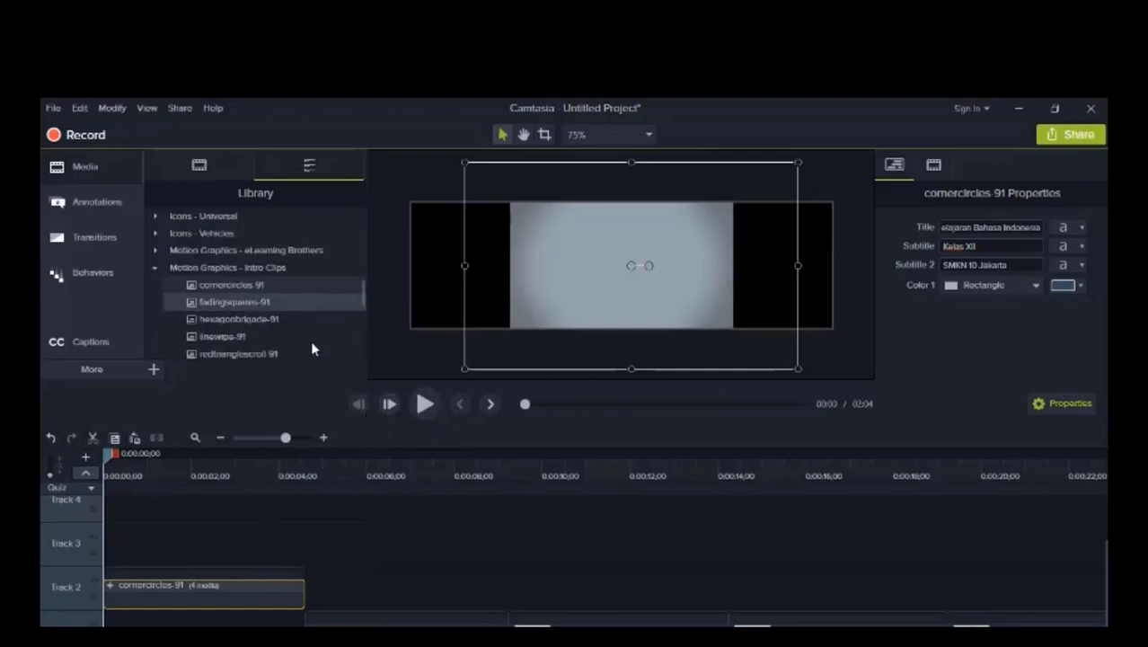
pyautogui.scroll(-10, 310, 341)
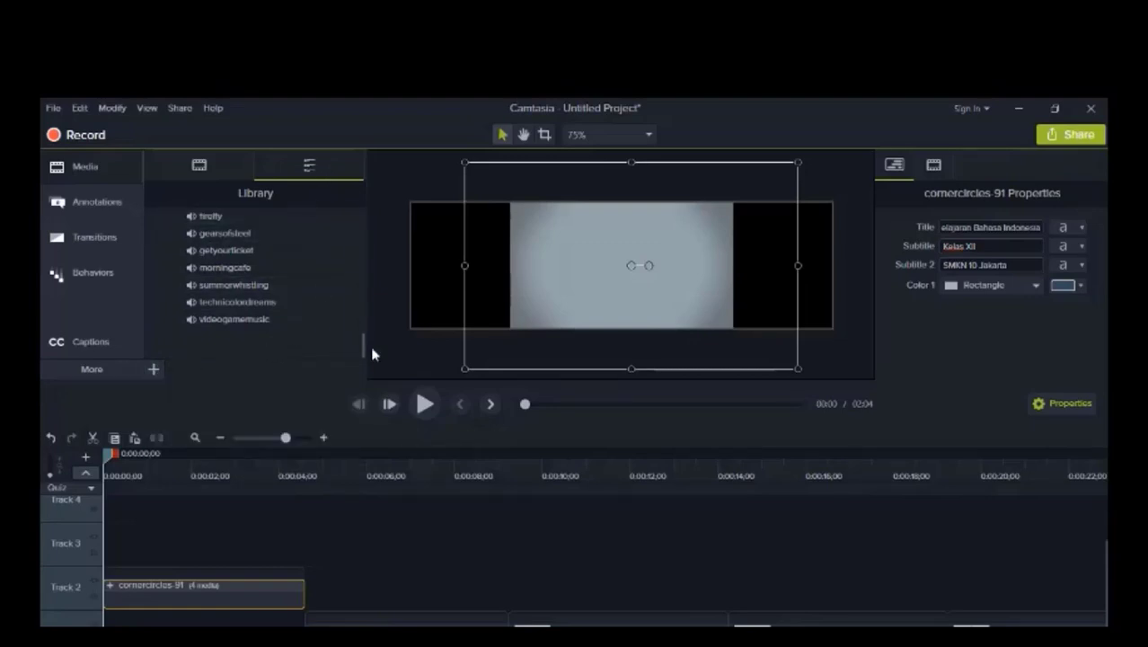
pyautogui.scroll(5, 363, 341)
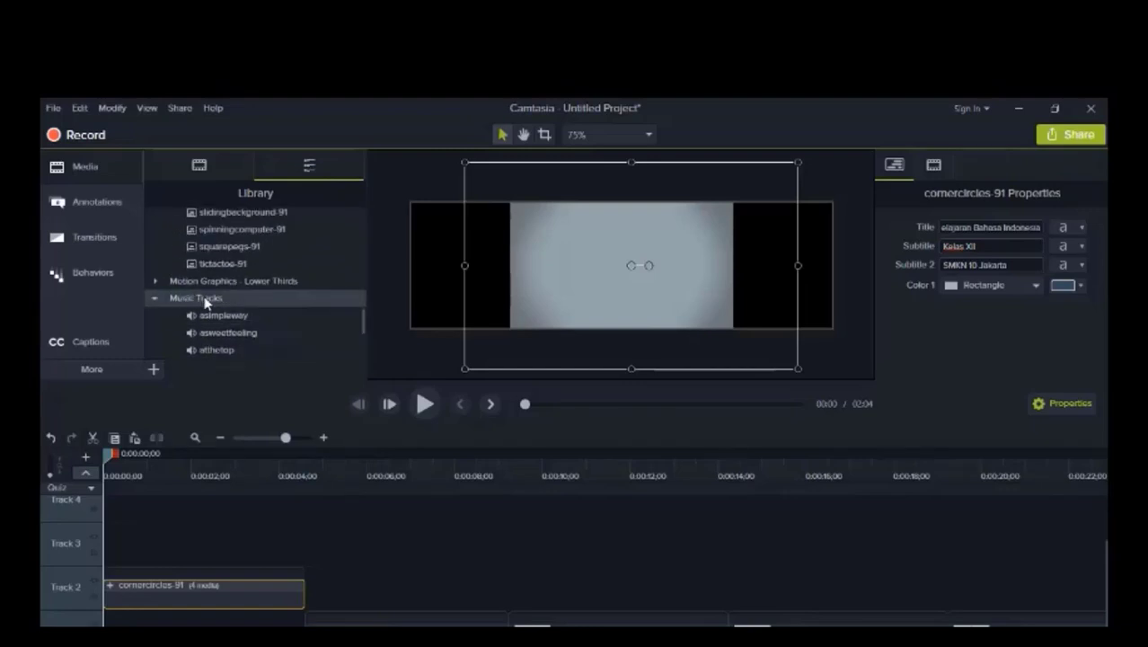
pyautogui.scroll(-3, 207, 303)
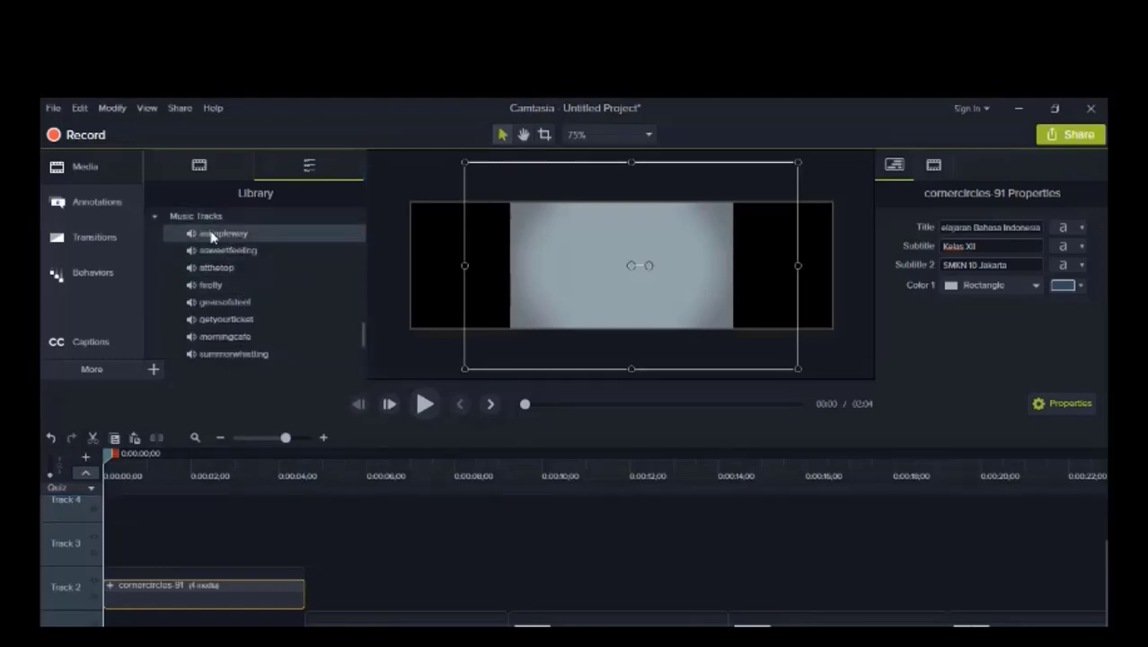
pyautogui.moveTo(212, 236); pyautogui.dragTo(126, 566)
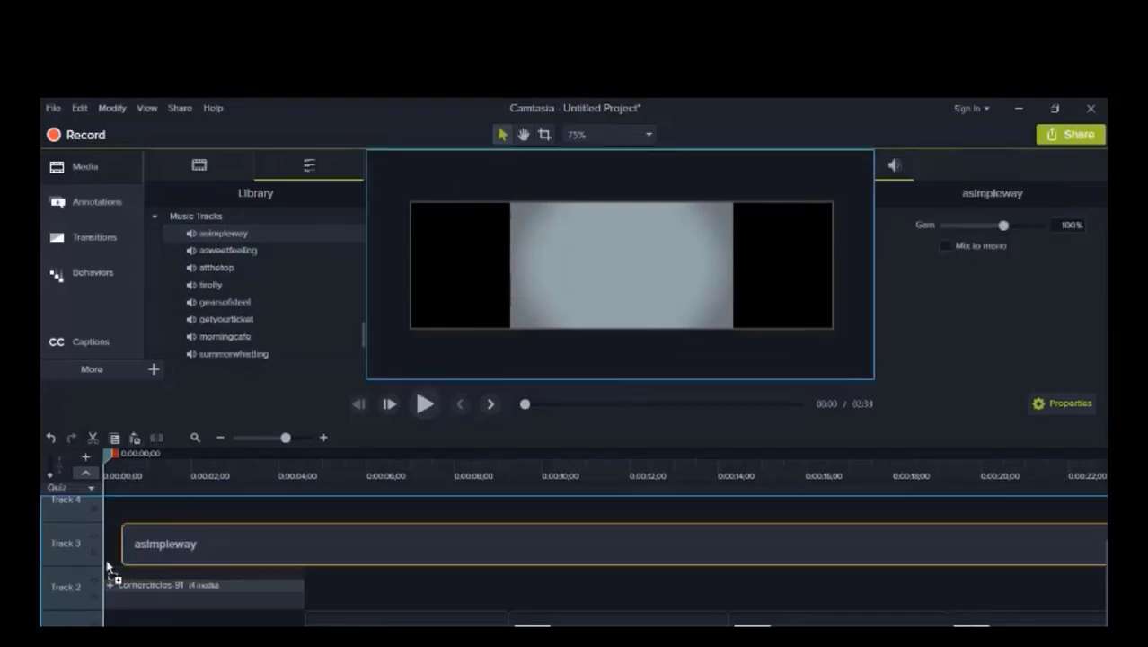
# - Preview the asimpleway music over the intro and delete it from Track 3
pyautogui.click(420, 412)
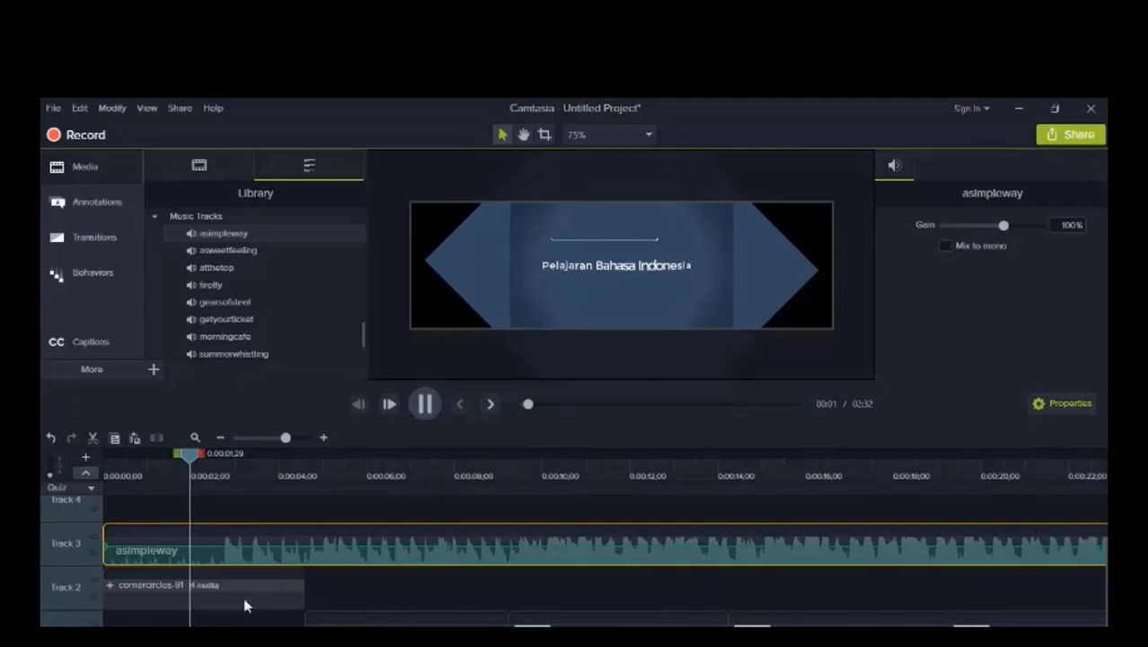
pyautogui.press('space')
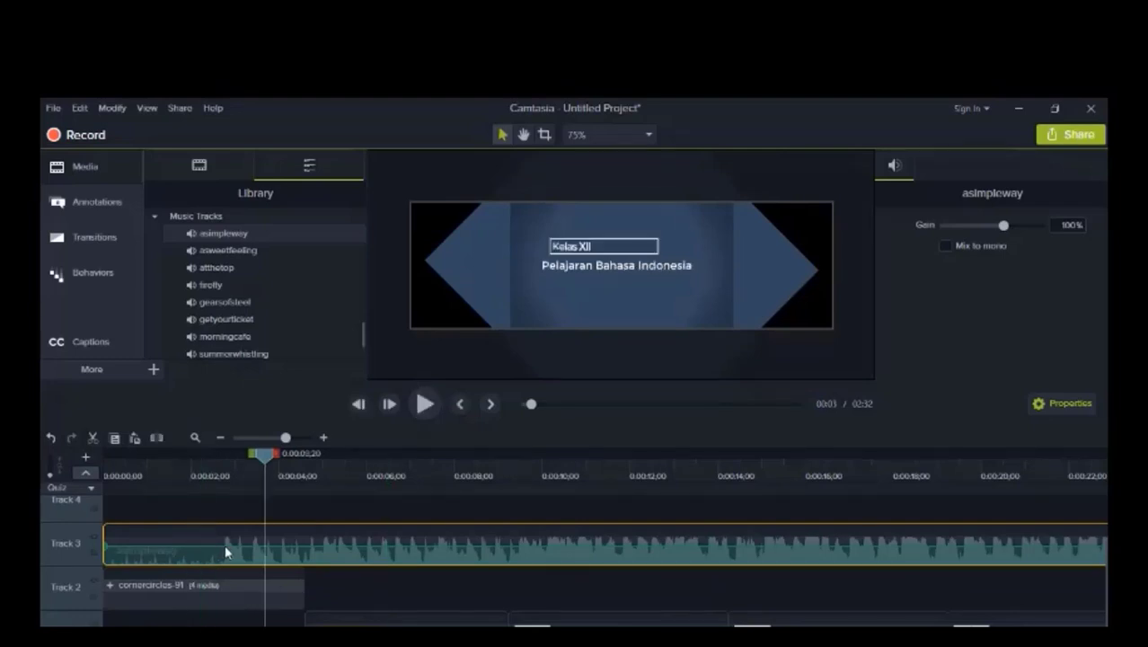
pyautogui.rightClick(225, 544)
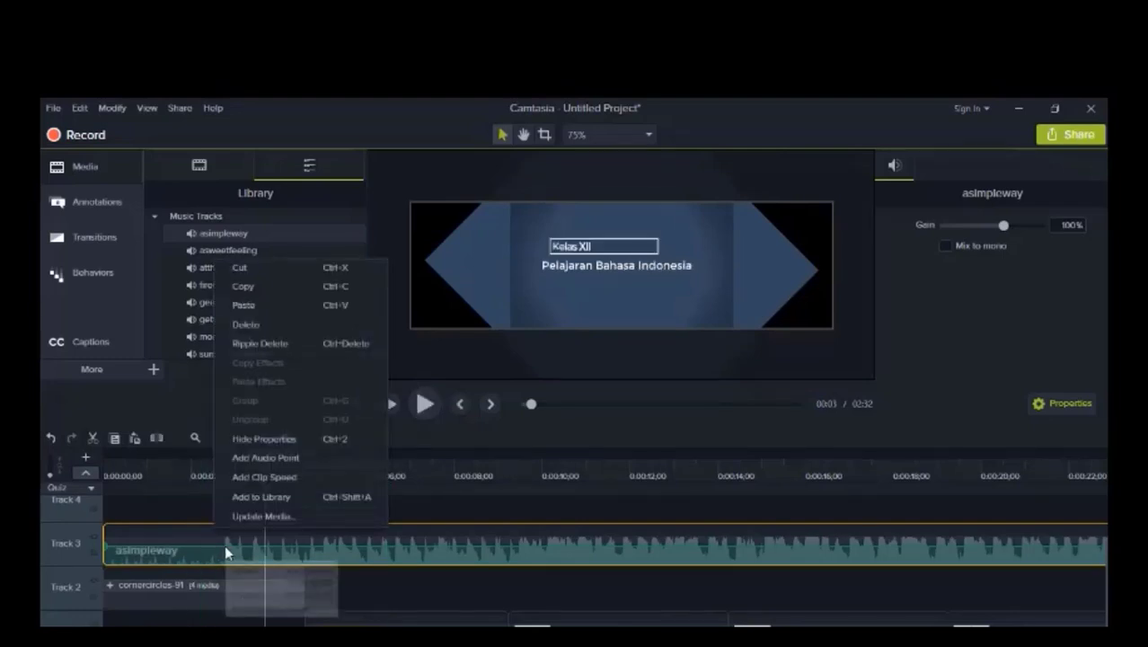
pyautogui.click(248, 325)
# - Try the asweetfeeling music track at the start of Track 3 with a short preview, and delete it
pyautogui.moveTo(226, 254); pyautogui.dragTo(103, 555)
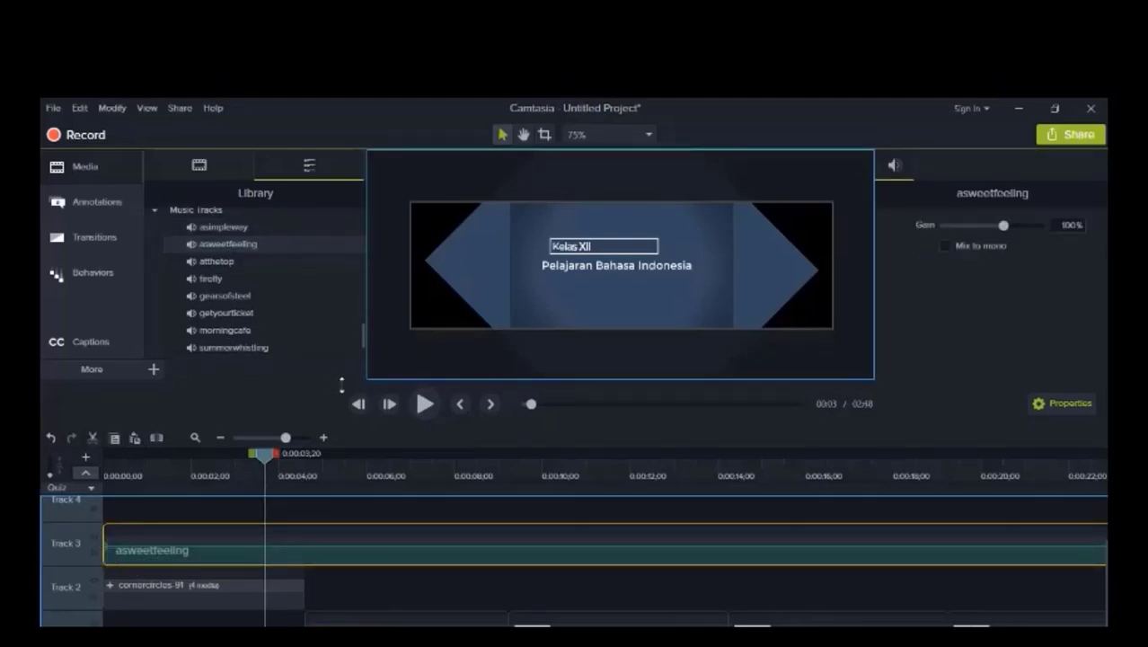
pyautogui.click(422, 406)
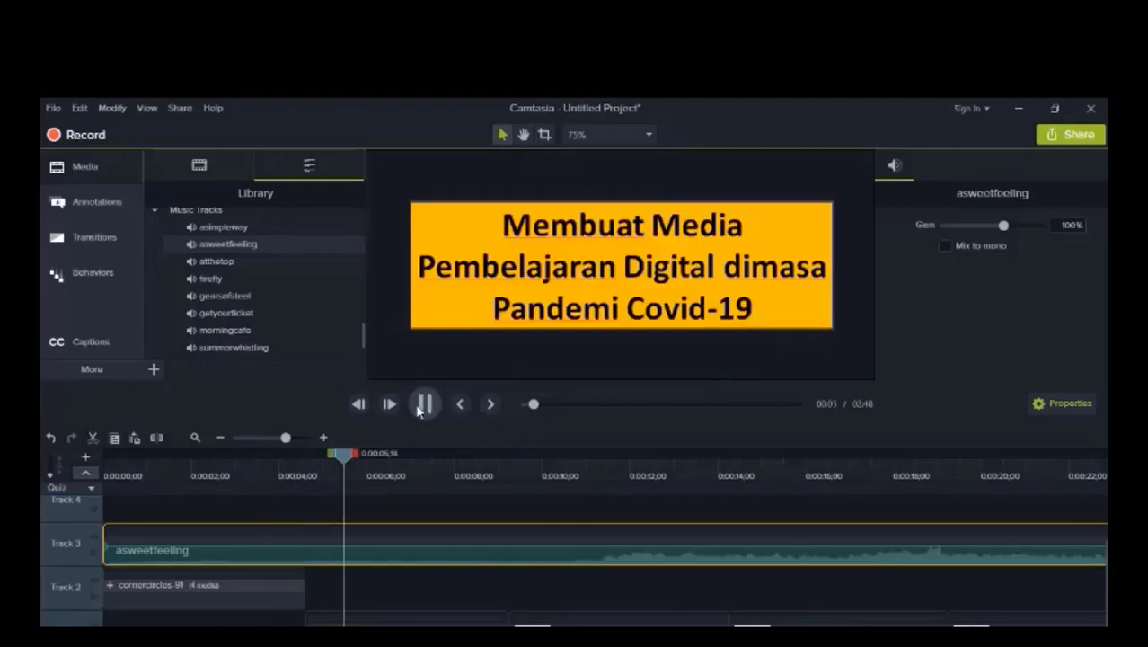
pyautogui.press('space')
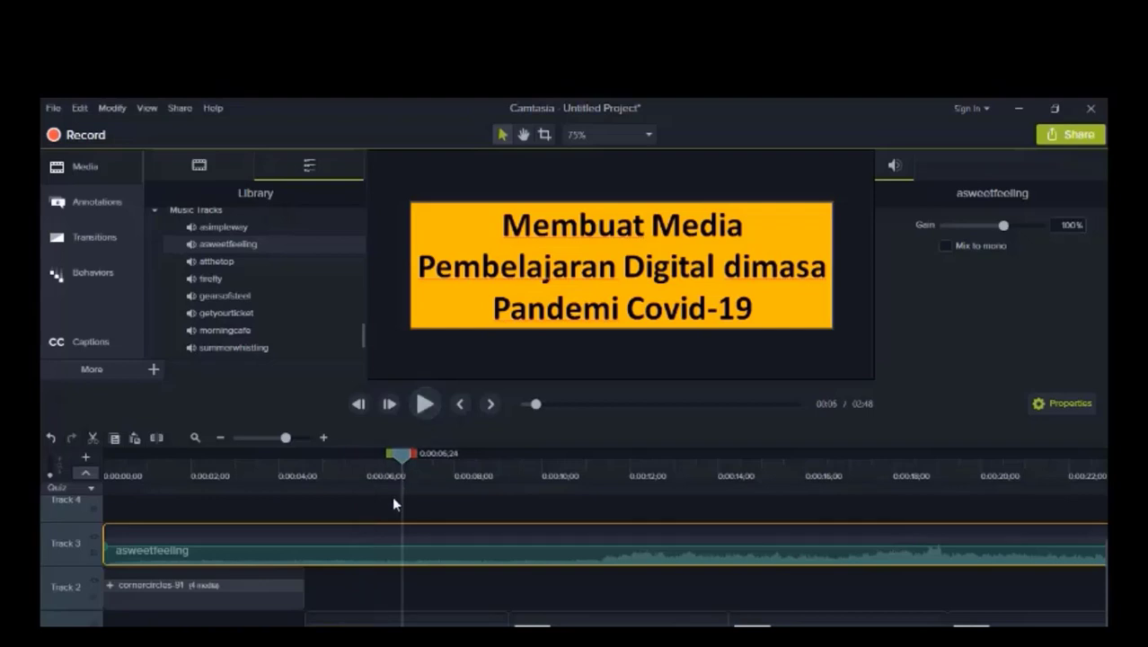
pyautogui.rightClick(280, 546)
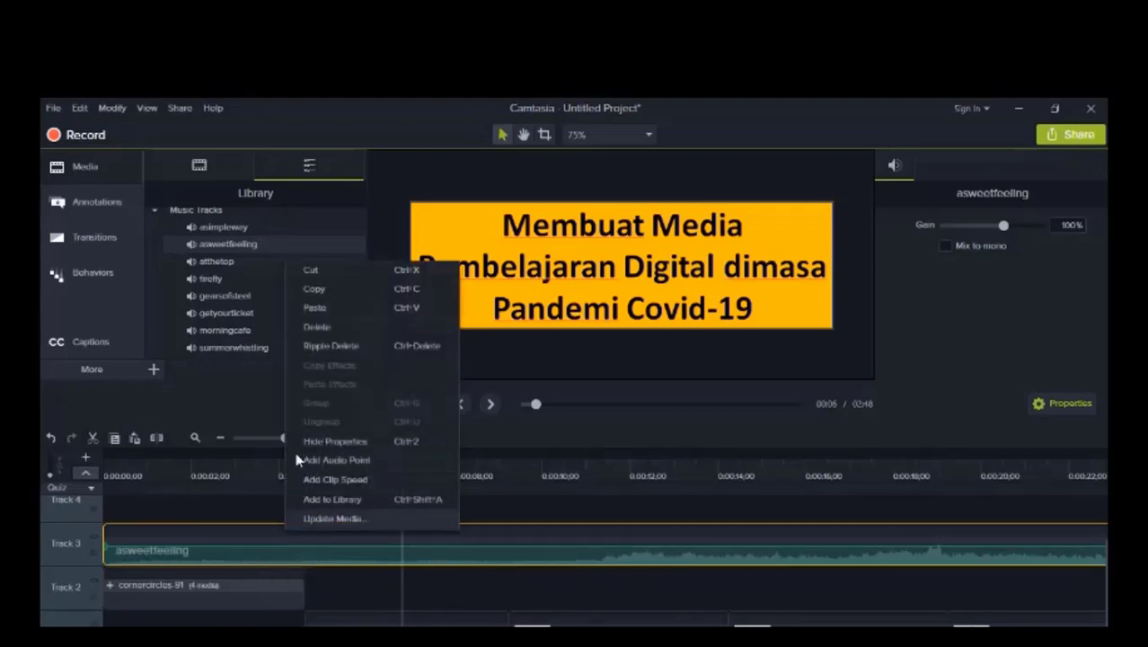
pyautogui.click(332, 330)
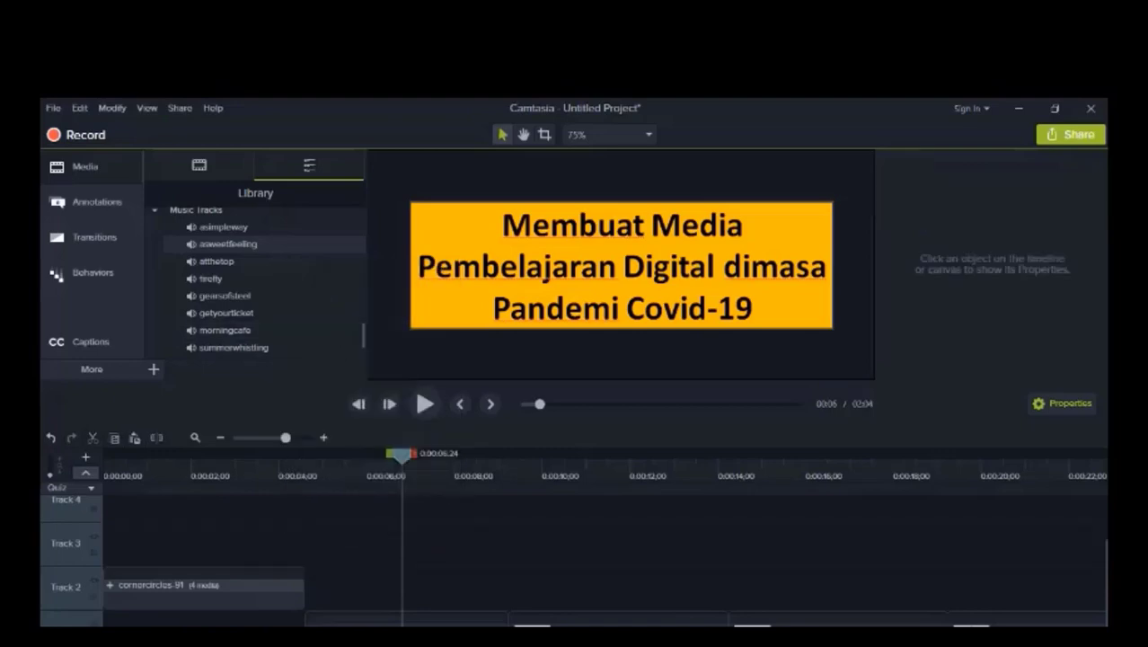
# - Switch to Chrome and search Google for "audio intro no copyright"
pyautogui.click(787, 636)
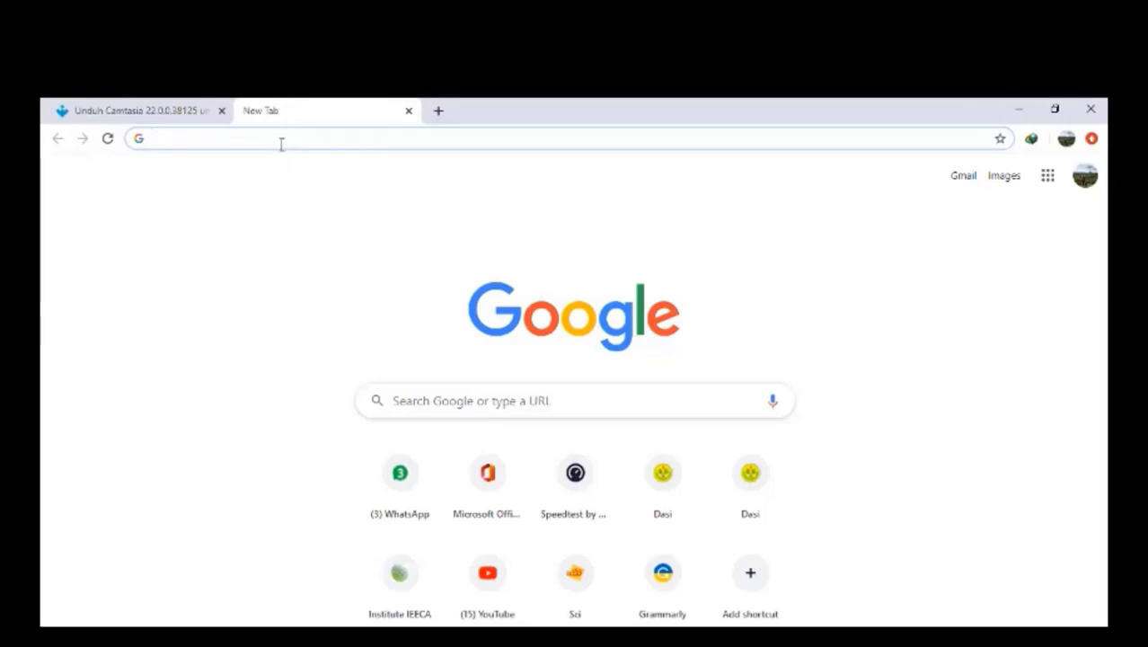
pyautogui.write('audio')
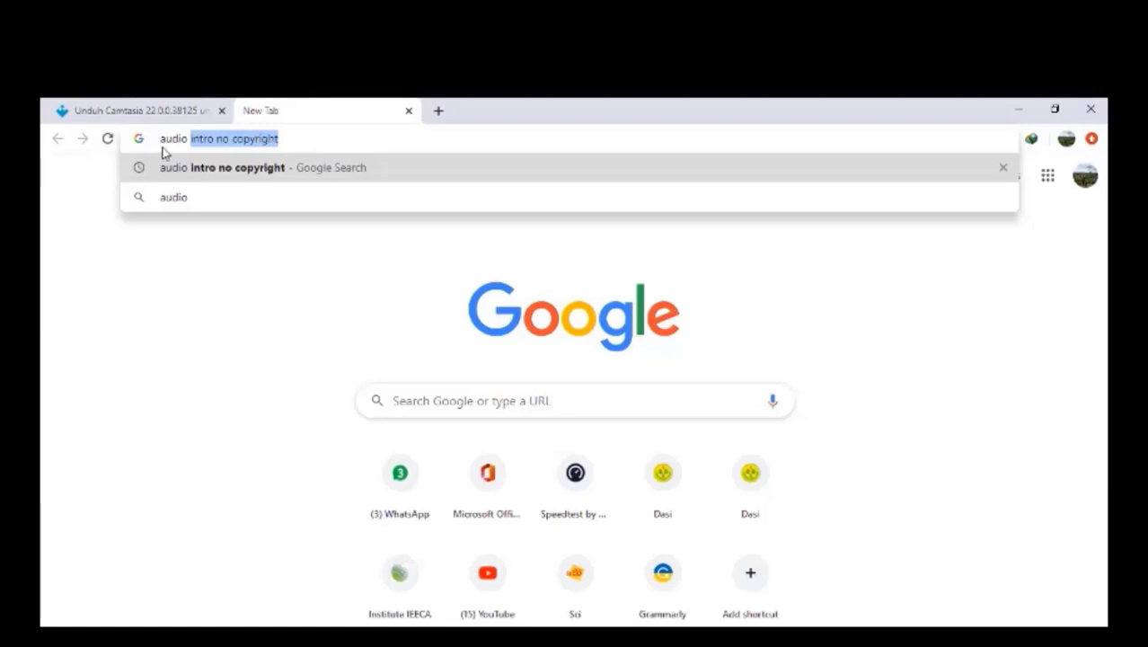
pyautogui.press('Return')
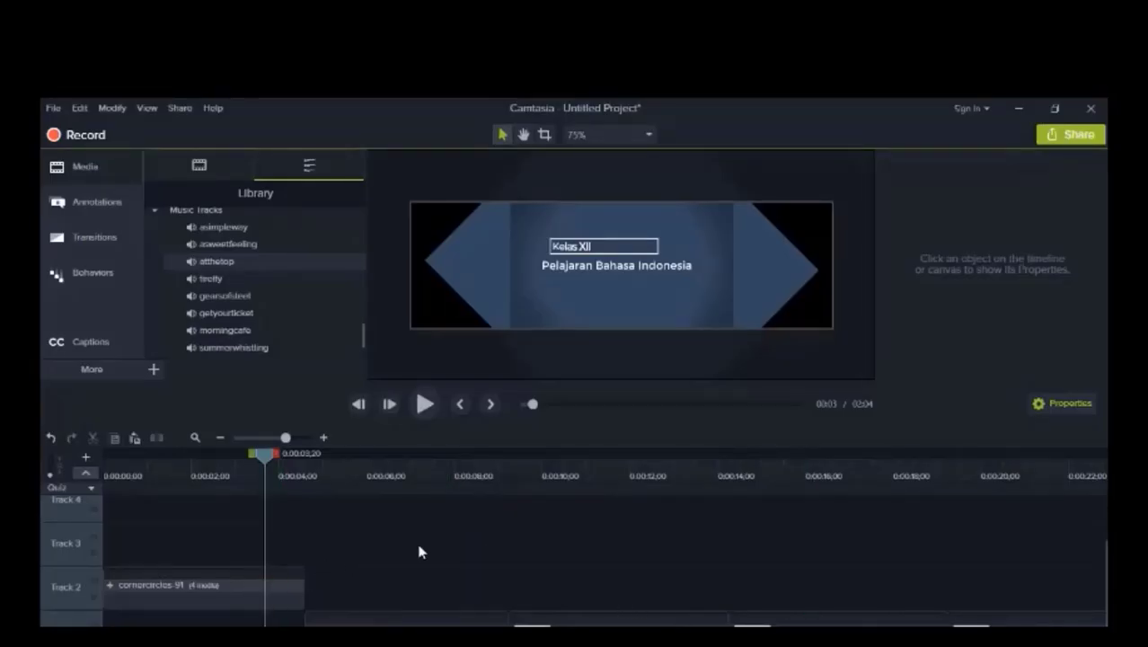
# - Back in Camtasia, add the atthetop music track to the start of Track 3 and preview it from 0:00:00;00 into the first slide
pyautogui.click(189, 584)
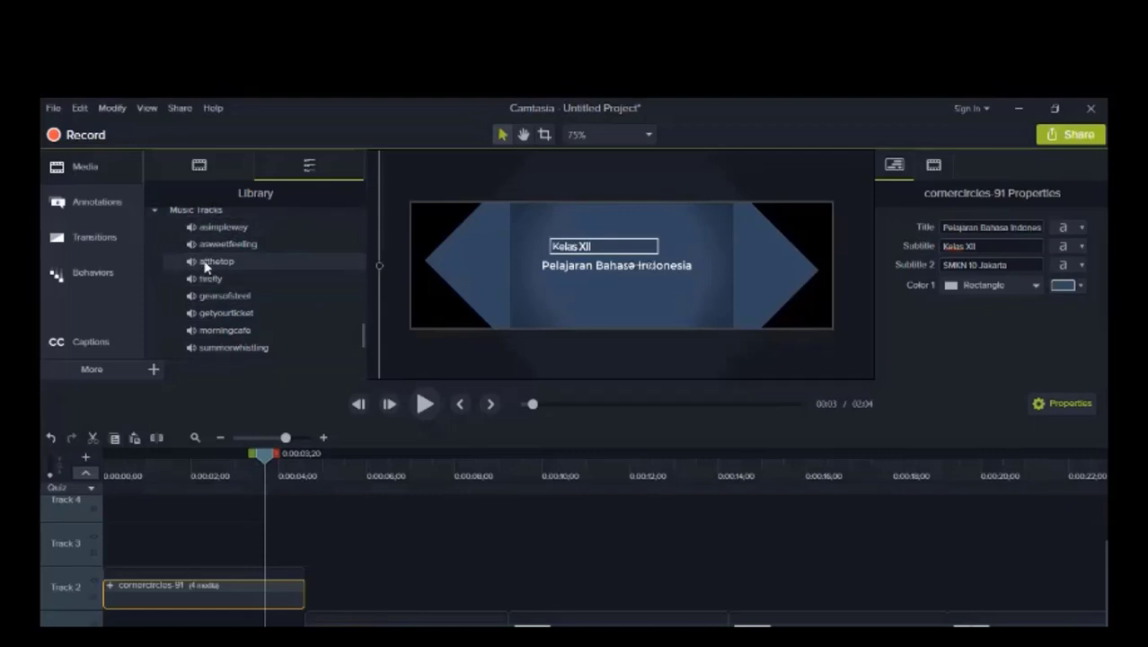
pyautogui.moveTo(209, 273); pyautogui.dragTo(104, 540)
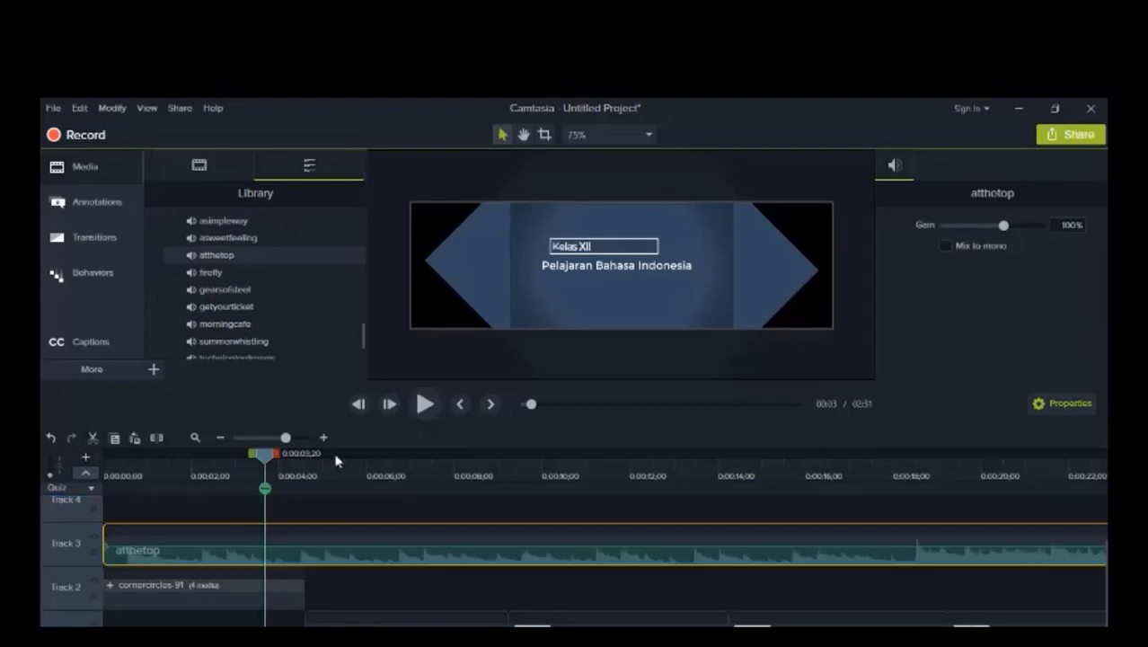
pyautogui.moveTo(528, 408); pyautogui.dragTo(520, 410)
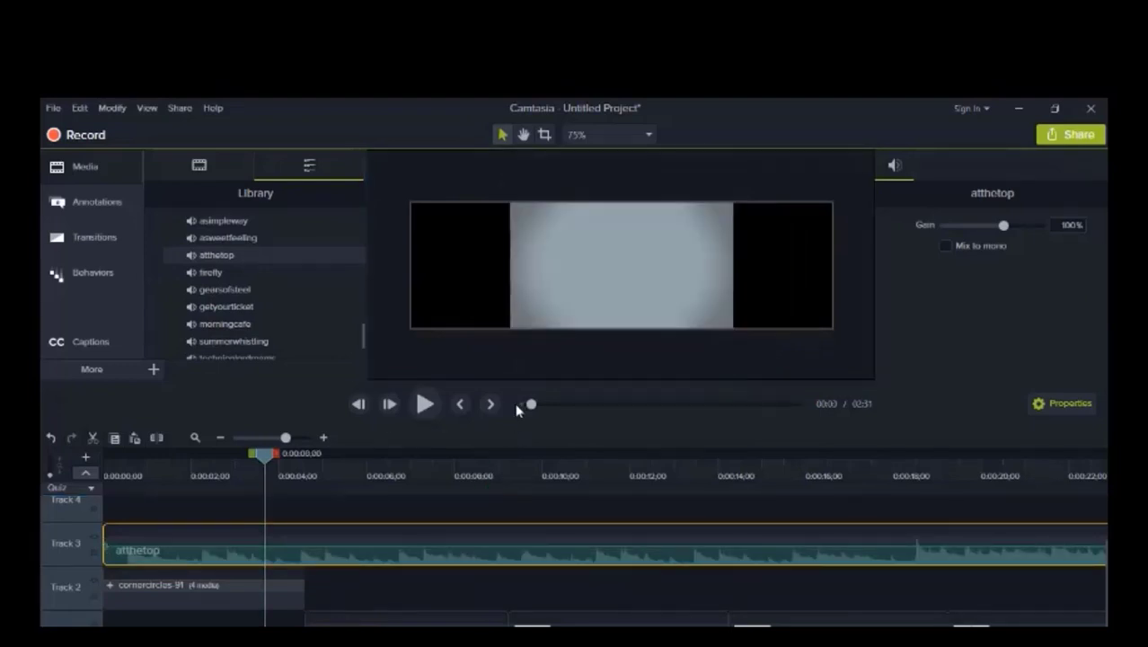
pyautogui.click(422, 407)
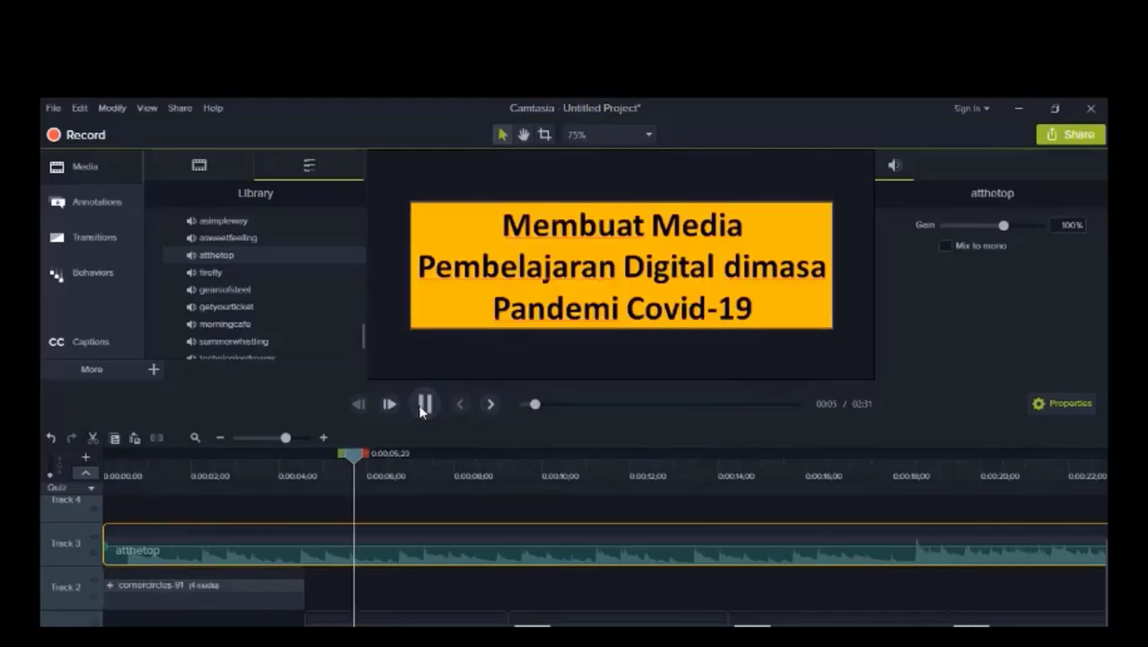
pyautogui.click(422, 406)
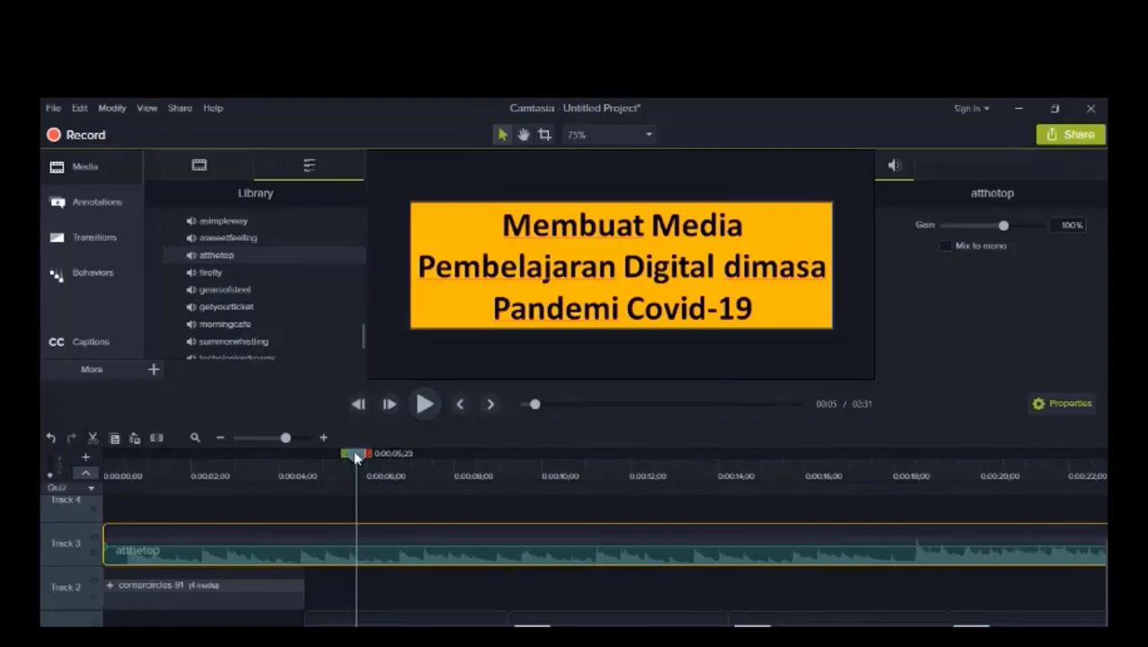
# - Add an audio point to the atthetop clip at the intro's end, about 0:00:04;17, and lower the volume there to nearly silent
pyautogui.moveTo(355, 457); pyautogui.dragTo(302, 458)
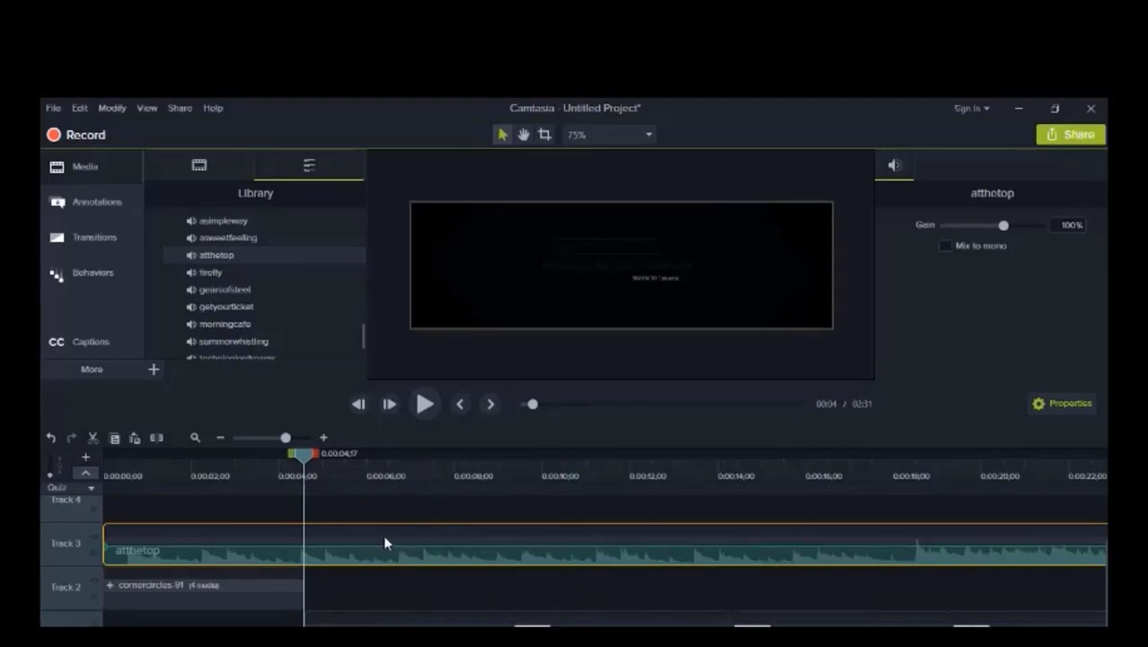
pyautogui.rightClick(337, 546)
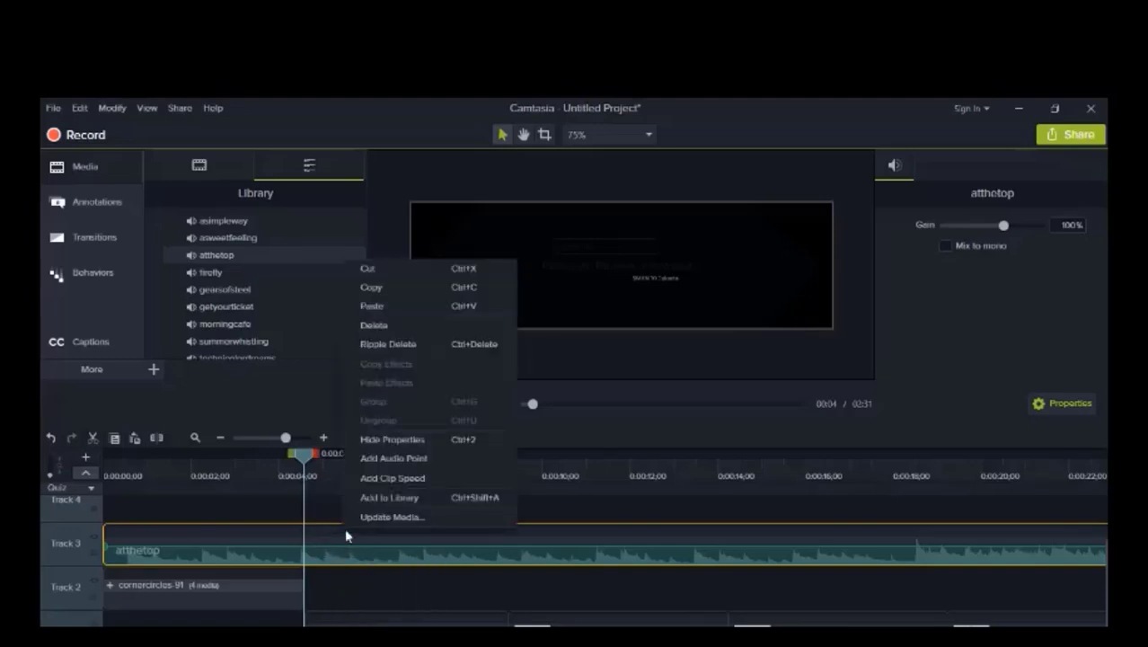
pyautogui.click(389, 460)
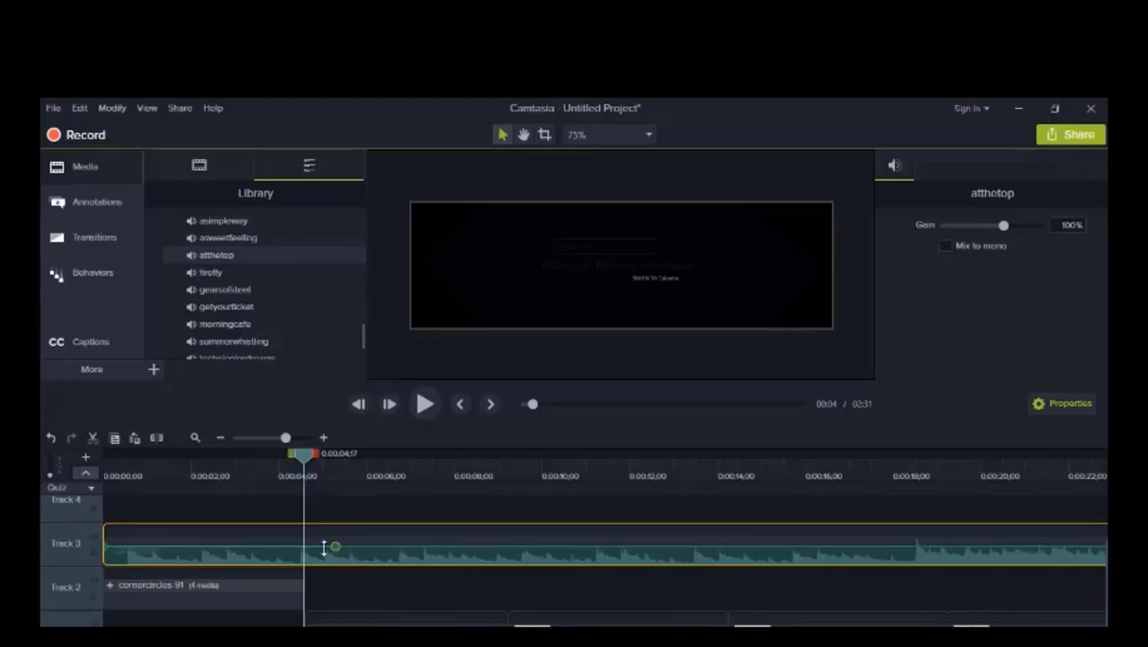
pyautogui.moveTo(325, 551)
pyautogui.mouseDown()
pyautogui.moveTo(307, 548)
pyautogui.moveTo(321, 567)
pyautogui.mouseUp()
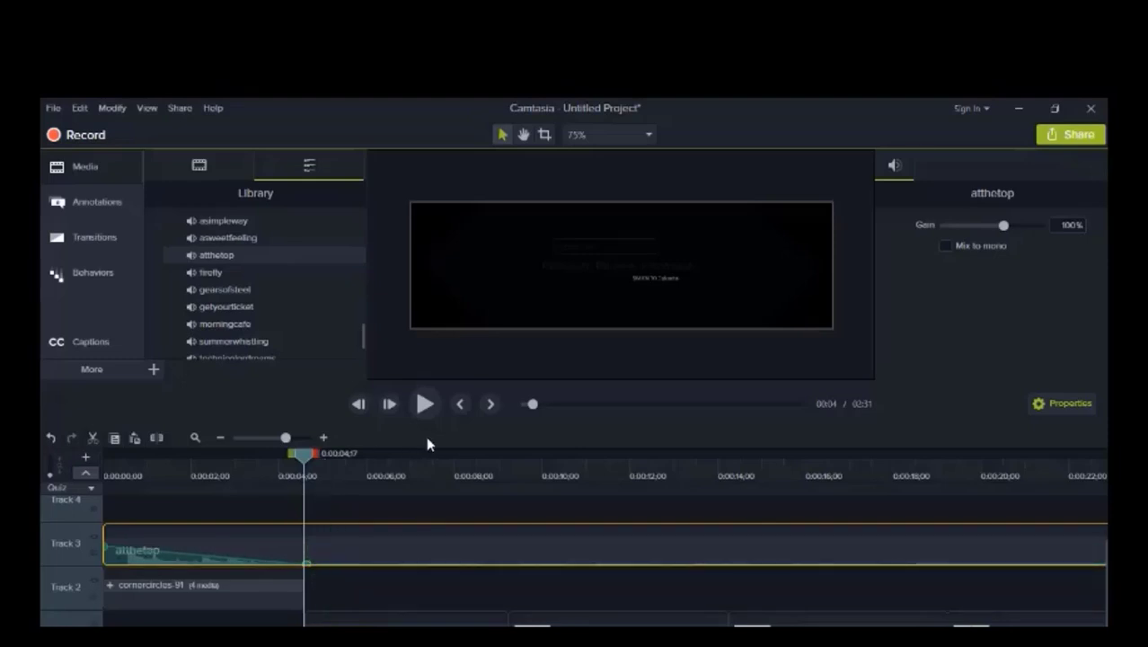
# - Return the playhead to 0:00:00;00 and preview the fading music through the intro into the first slide
pyautogui.click(535, 405)
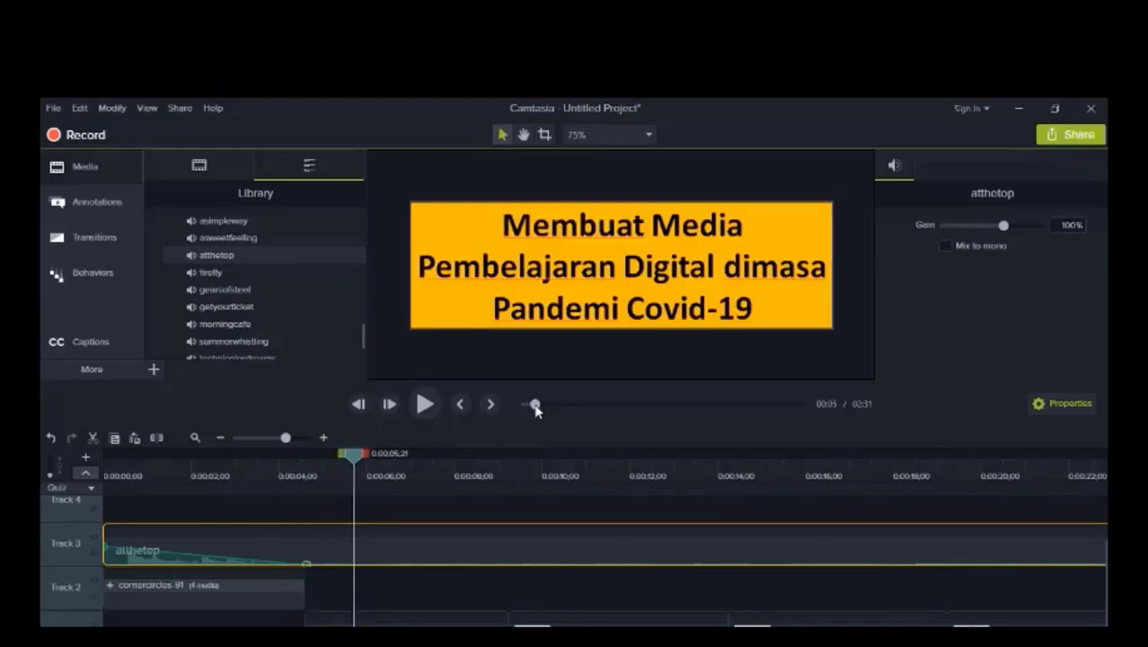
pyautogui.moveTo(532, 405); pyautogui.dragTo(517, 404)
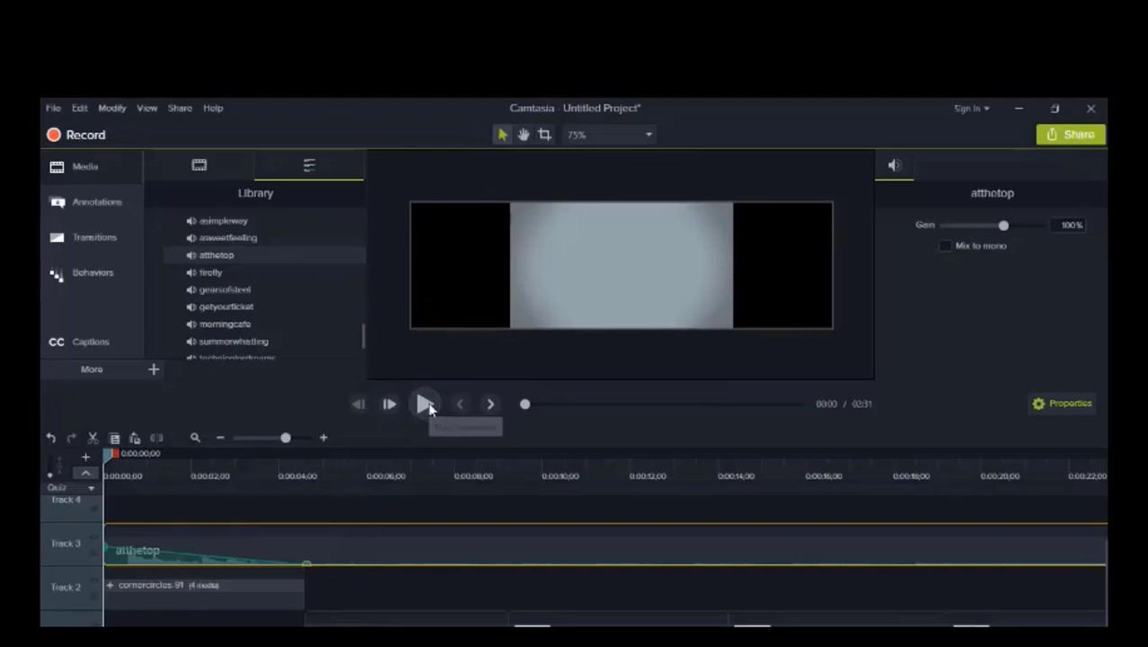
pyautogui.click(428, 405)
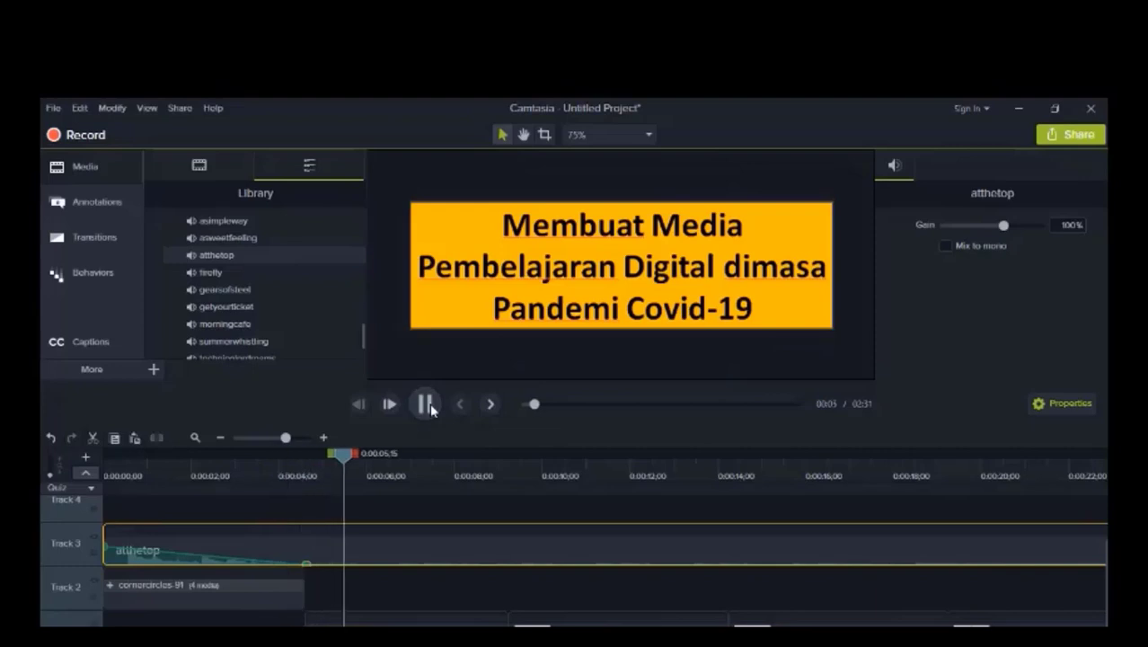
pyautogui.click(430, 402)
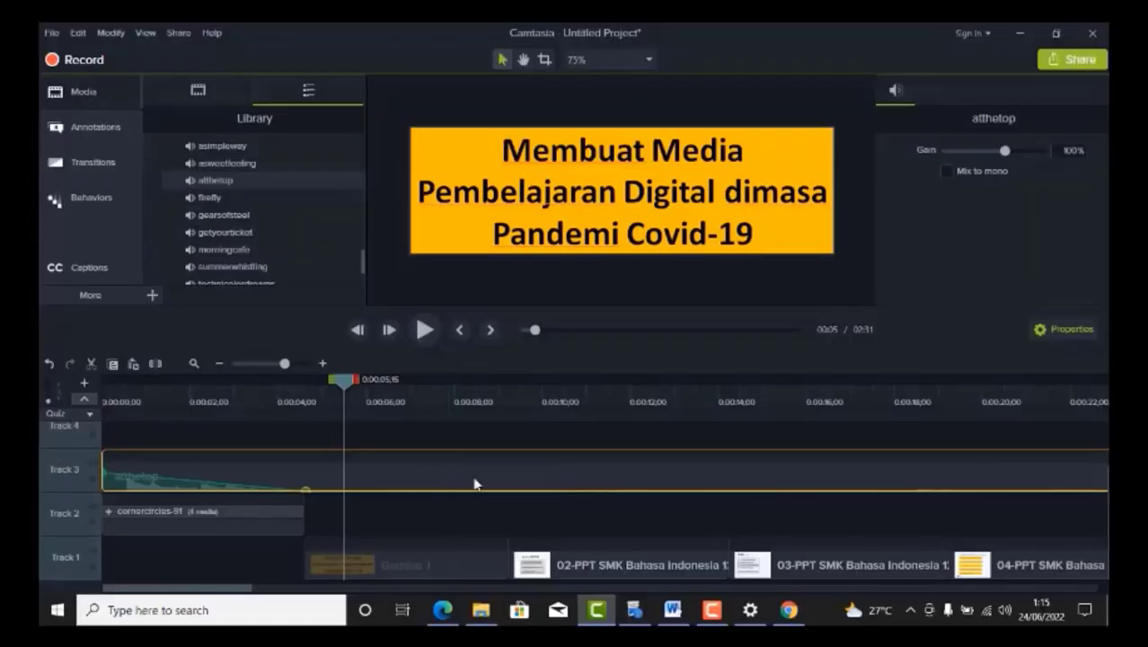
# - Continue the preview from the first slide through the disclaimer to the Daftar Isi slide
pyautogui.click(716, 614)
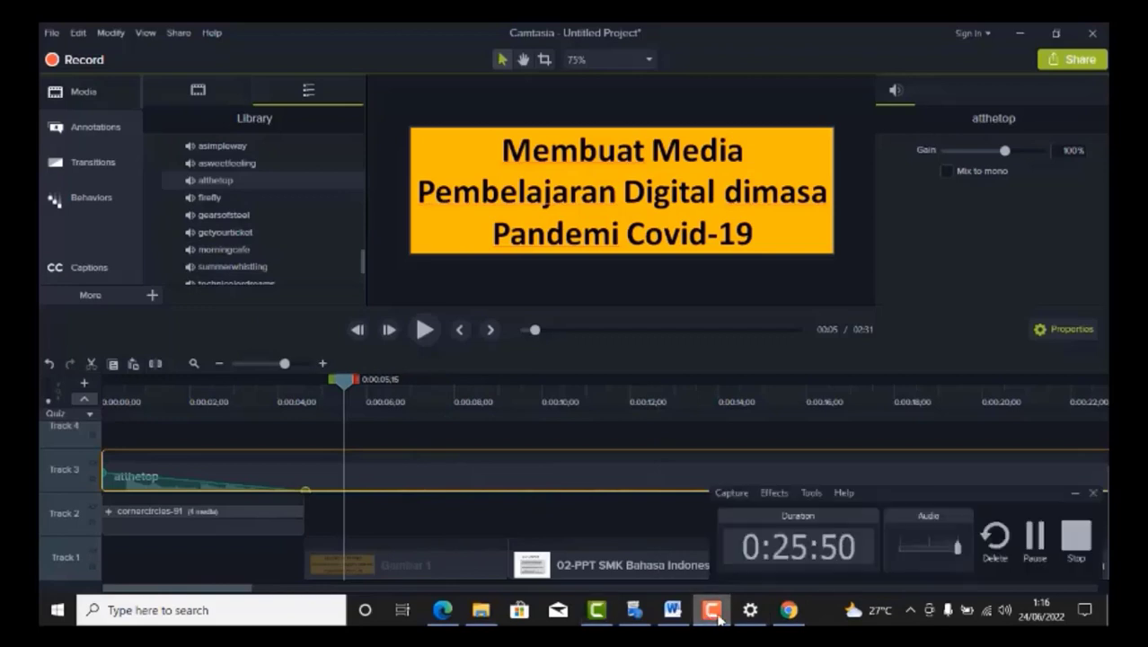
pyautogui.click(1042, 549)
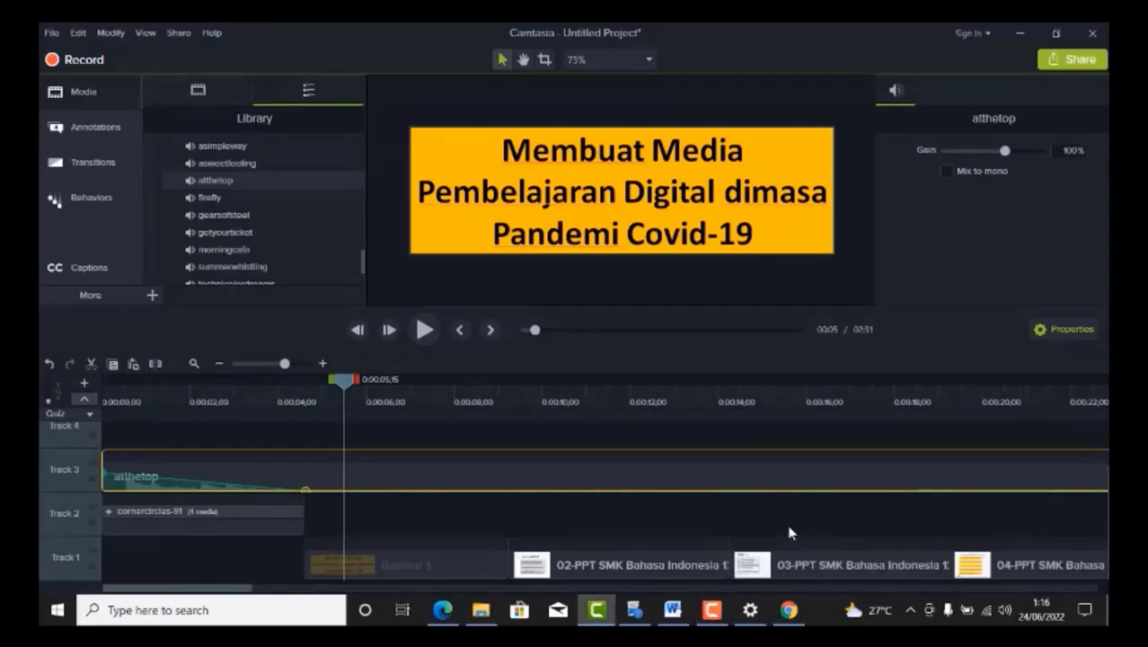
pyautogui.click(426, 330)
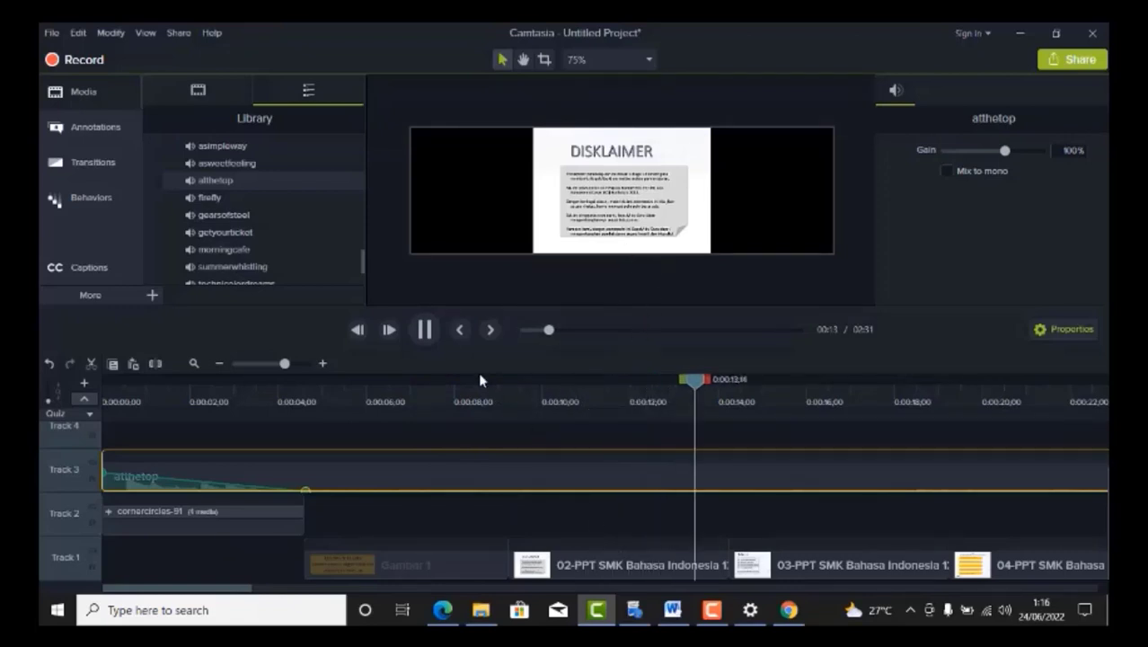
pyautogui.click(425, 329)
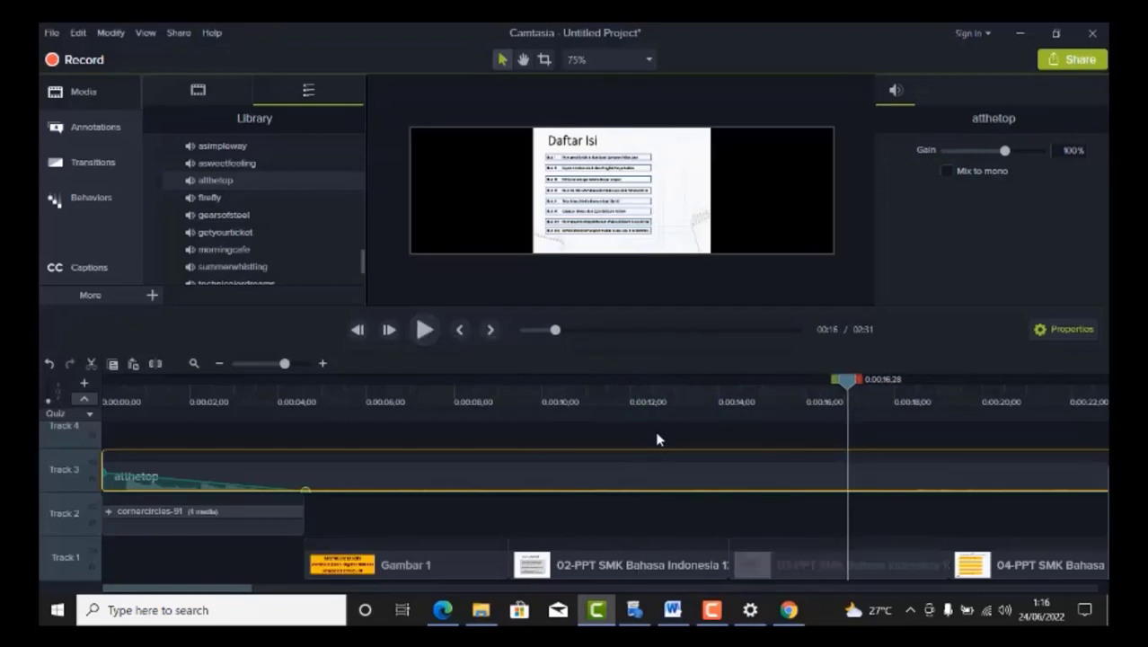
pyautogui.click(218, 363)
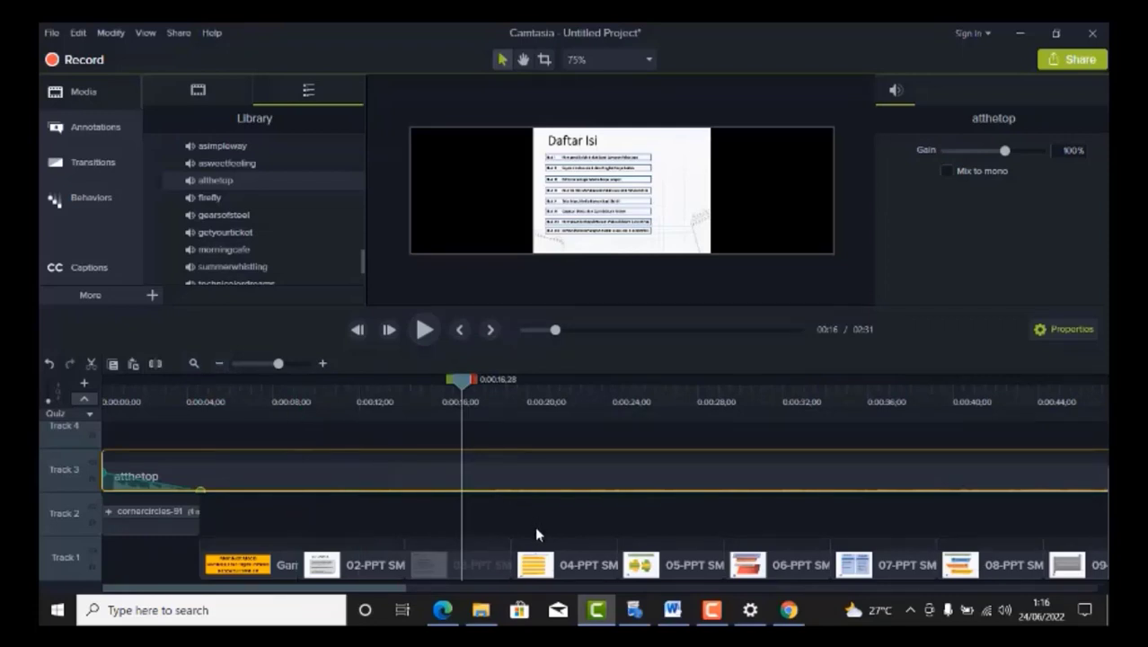
pyautogui.click(540, 557)
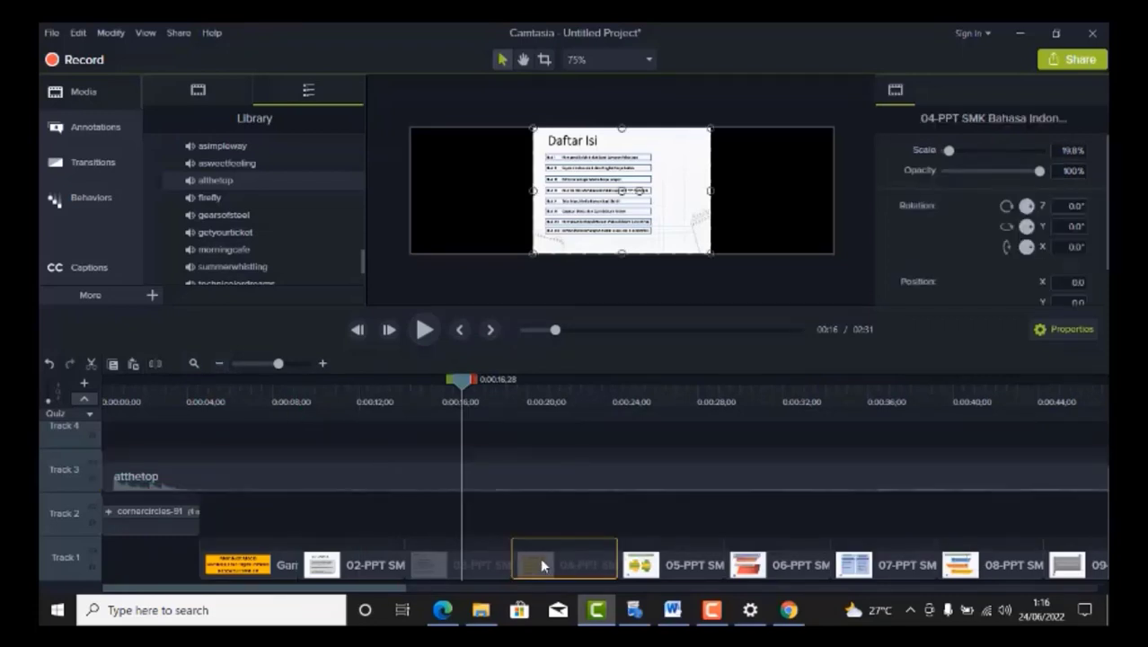
pyautogui.click(681, 558)
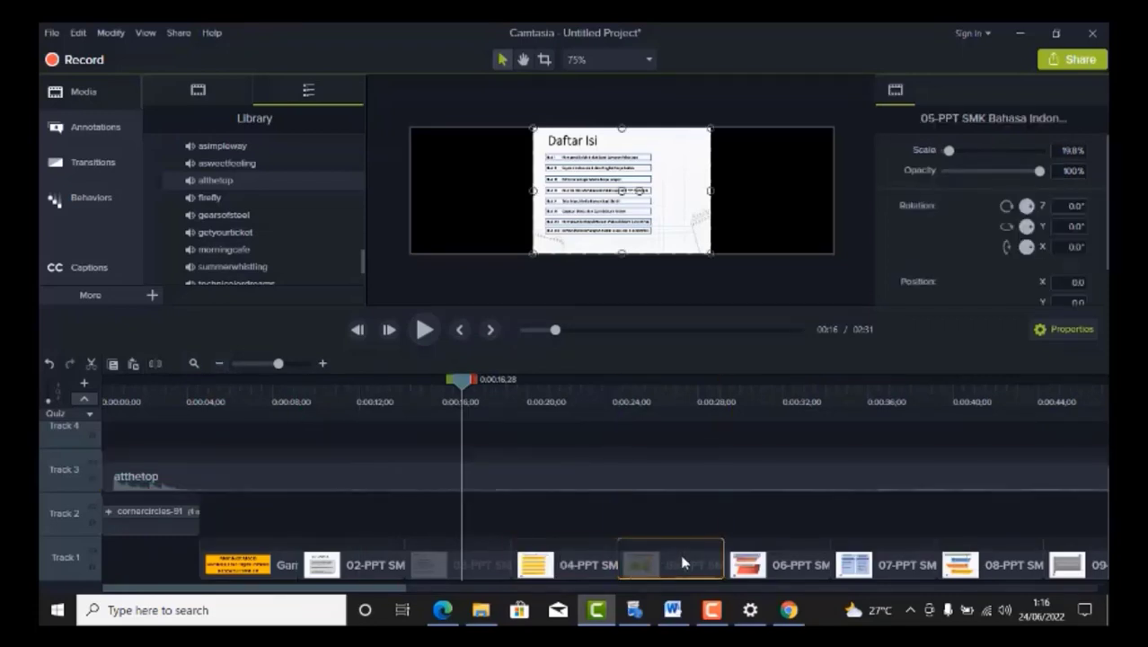
pyautogui.rightClick(682, 559)
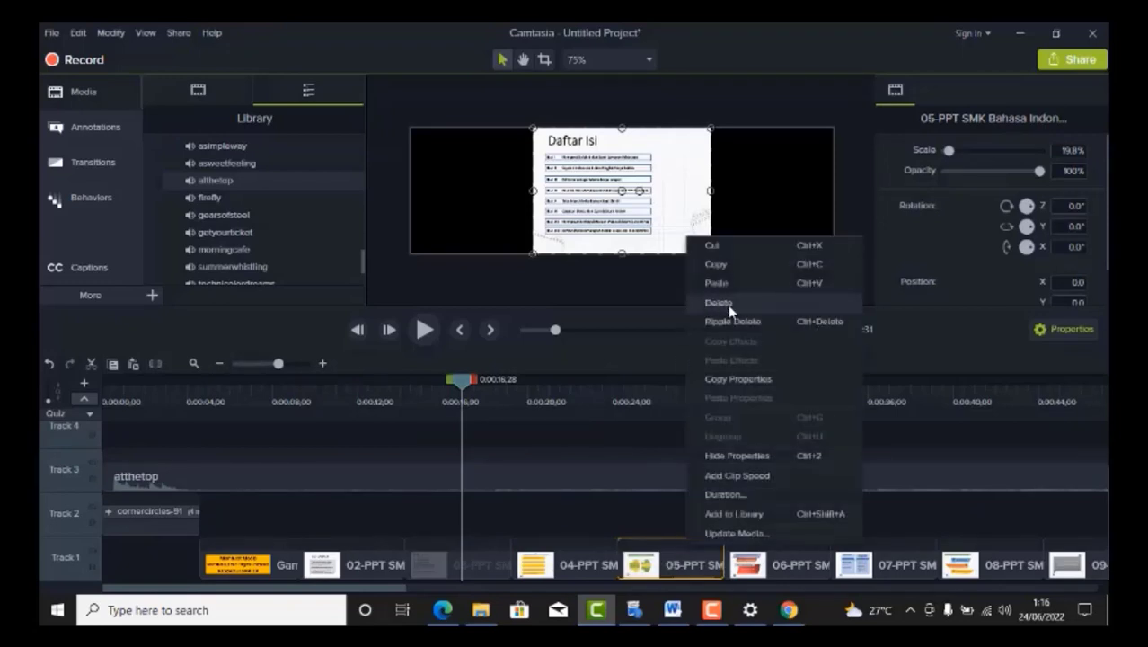
pyautogui.click(611, 513)
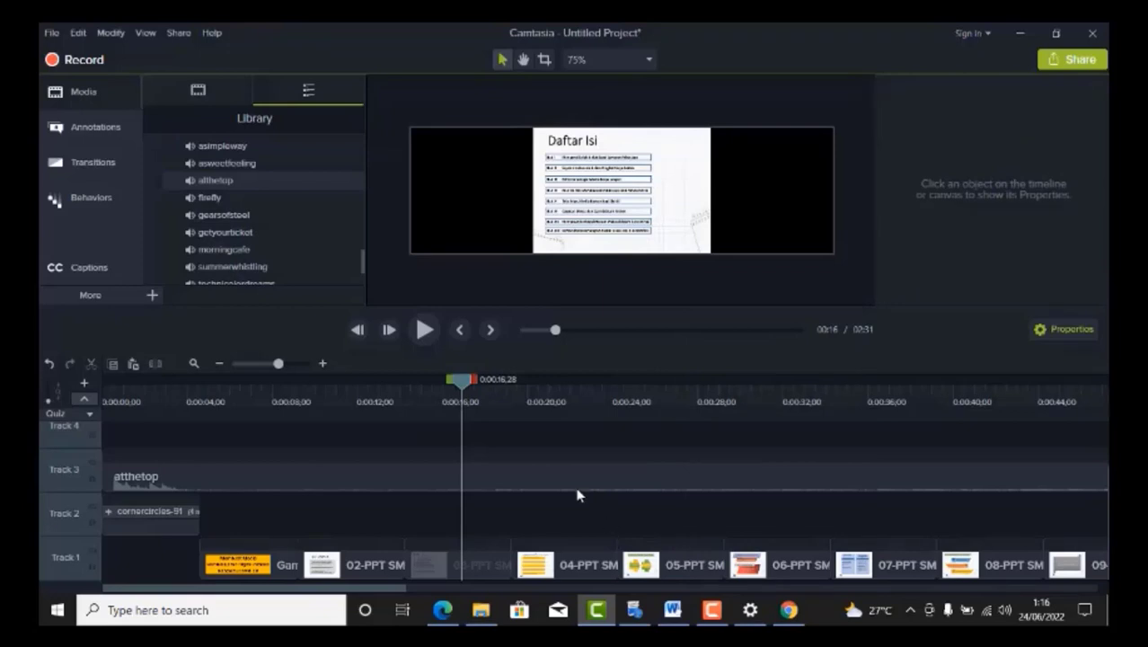
# - Select the timeline range covering slide 05, from 0:00:24;09 to 0:00:29;07, and delete it from all tracks
pyautogui.moveTo(465, 384); pyautogui.dragTo(493, 383)
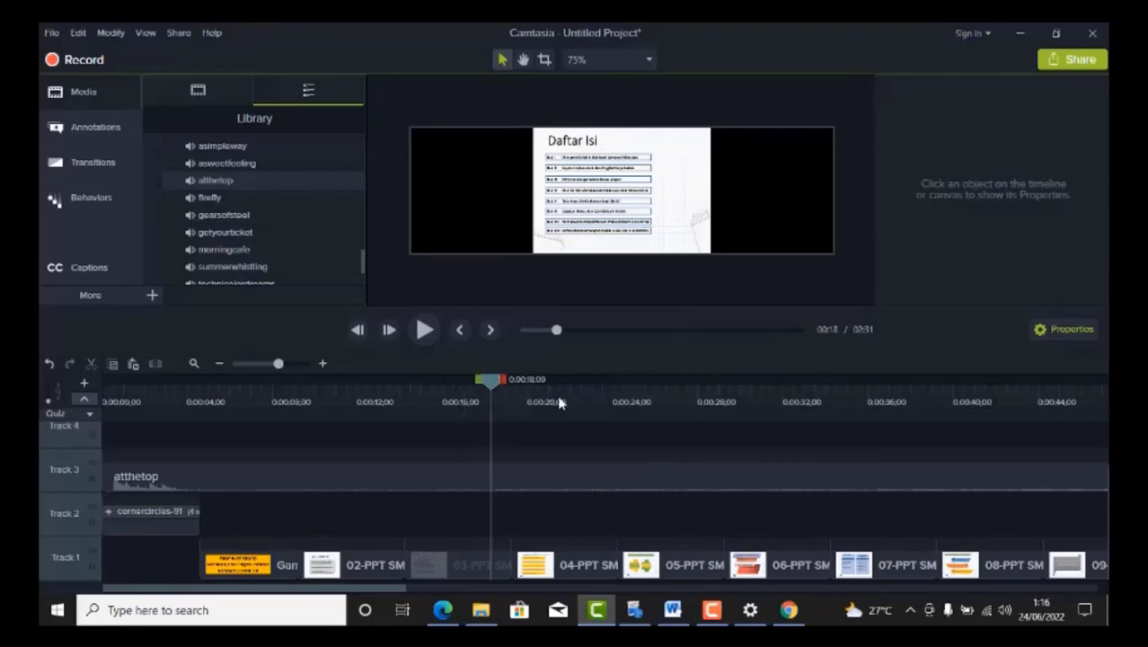
pyautogui.click(633, 415)
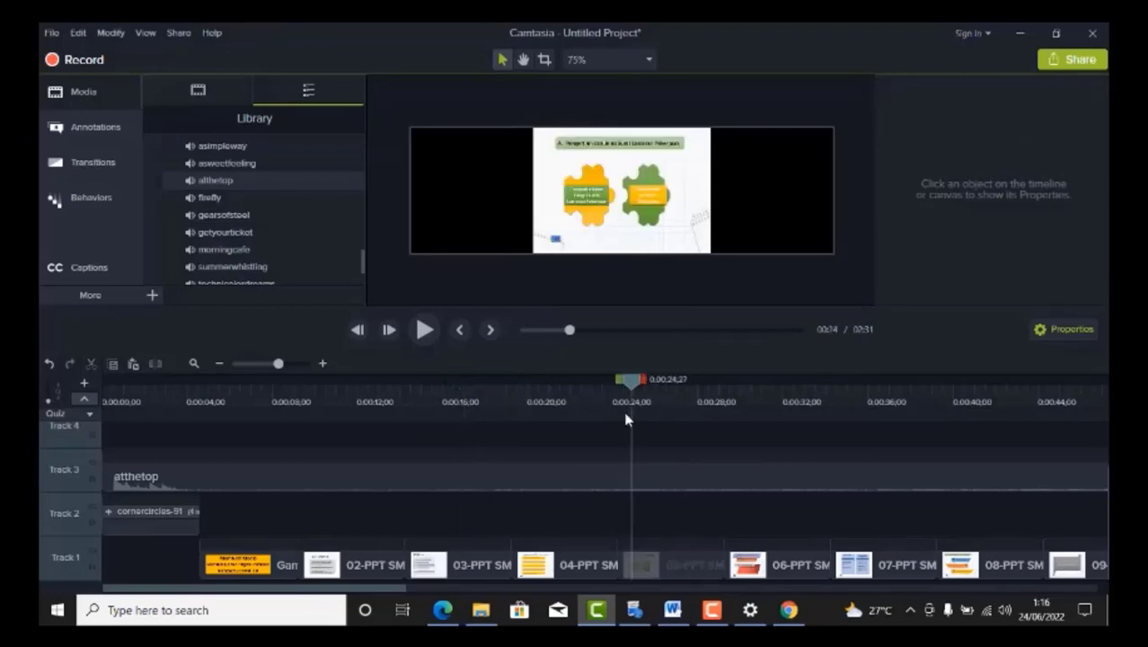
pyautogui.moveTo(634, 415); pyautogui.dragTo(618, 414)
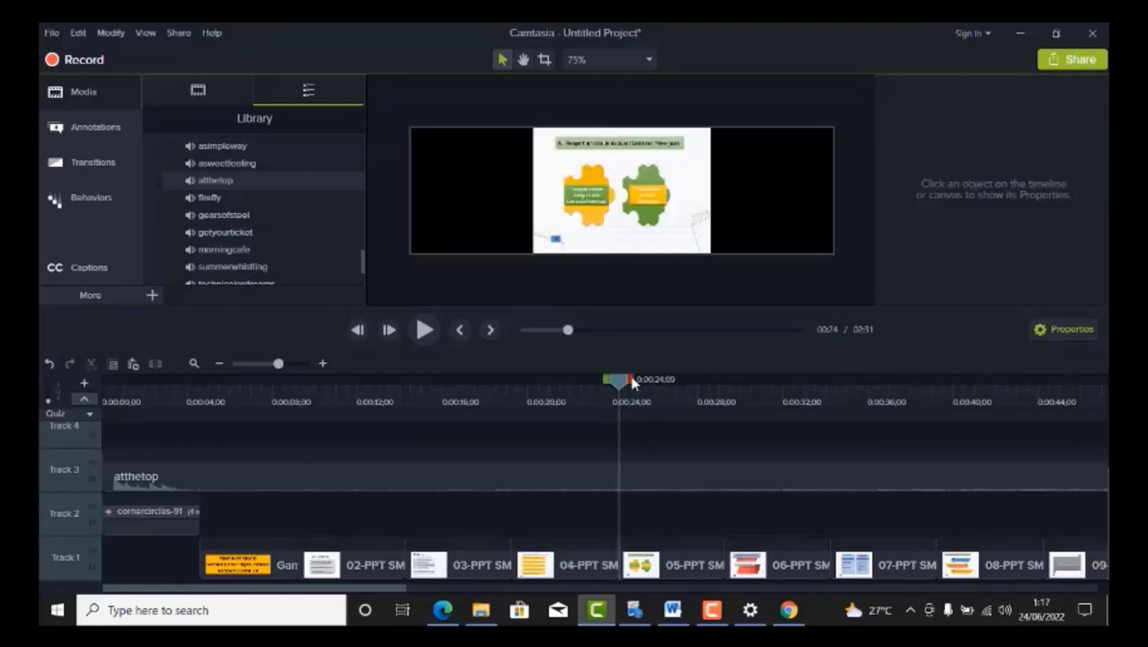
pyautogui.moveTo(633, 381); pyautogui.dragTo(731, 405)
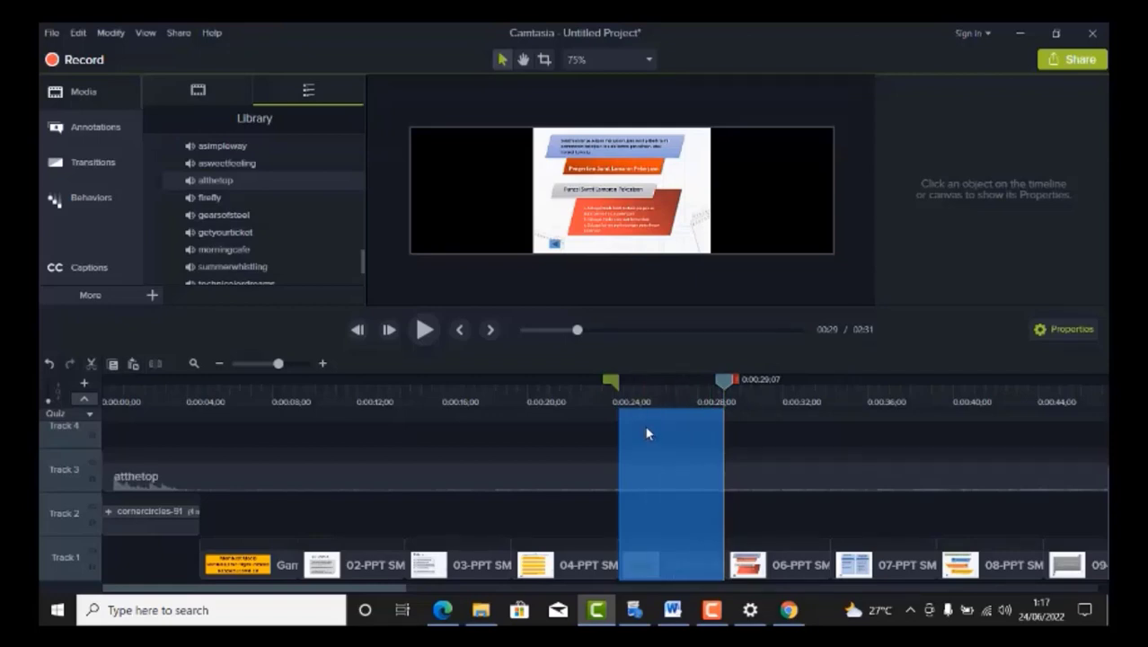
pyautogui.press('Delete')
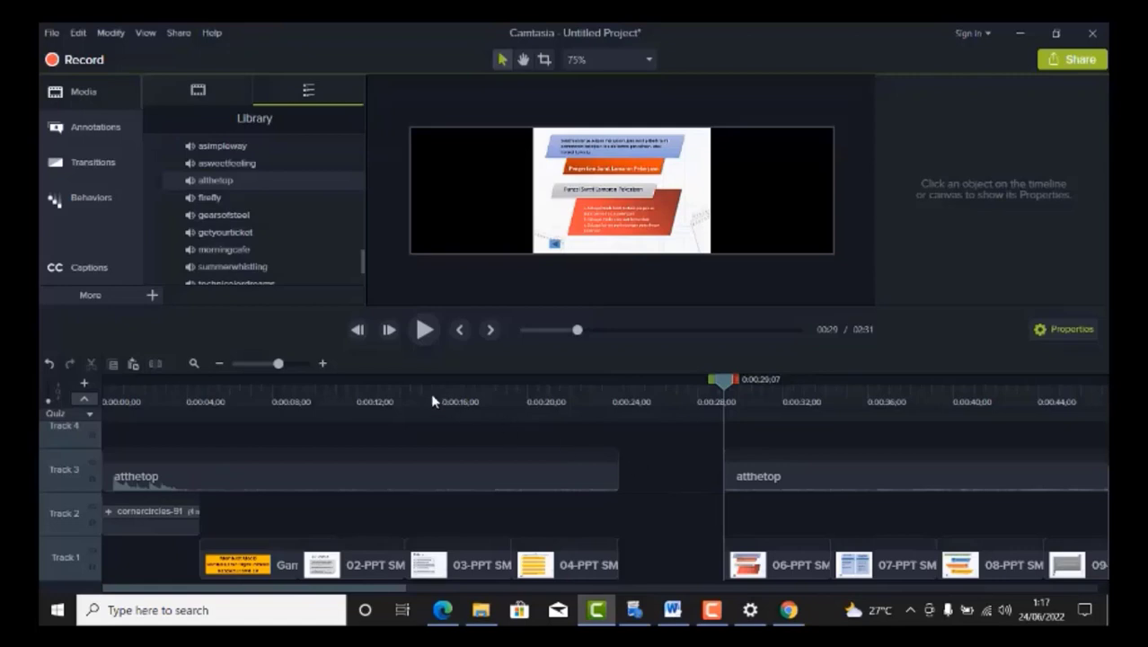
# - Close the gap by moving the second atthetop clip against the first and slides 06 to 09 up behind slide 04
pyautogui.click(713, 612)
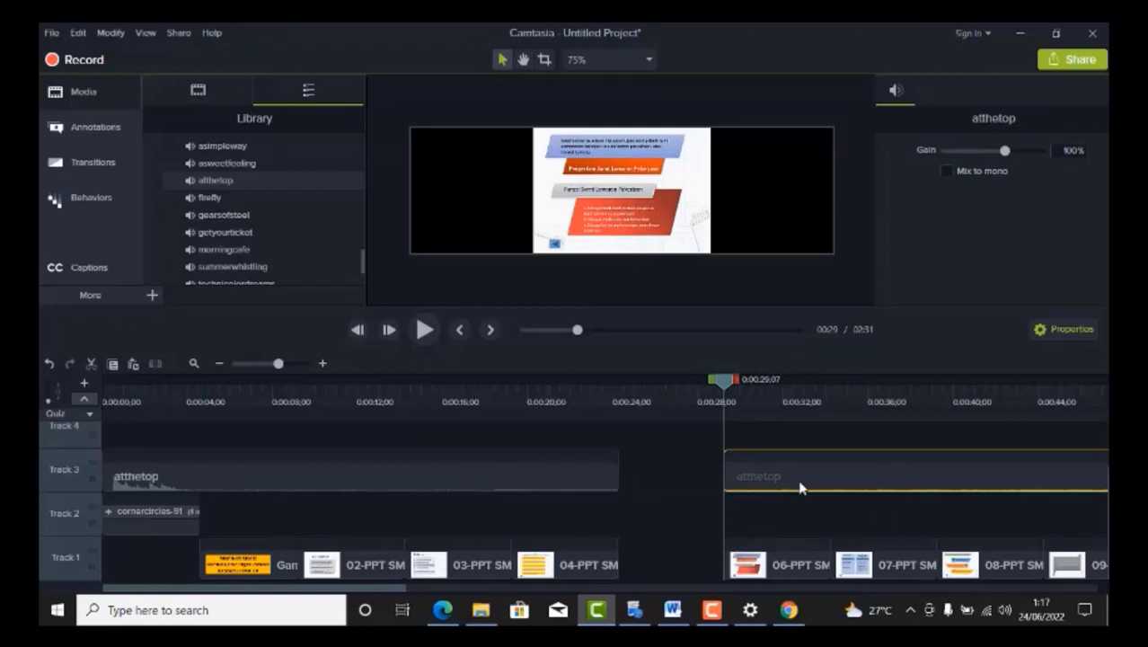
pyautogui.moveTo(797, 479); pyautogui.dragTo(659, 473)
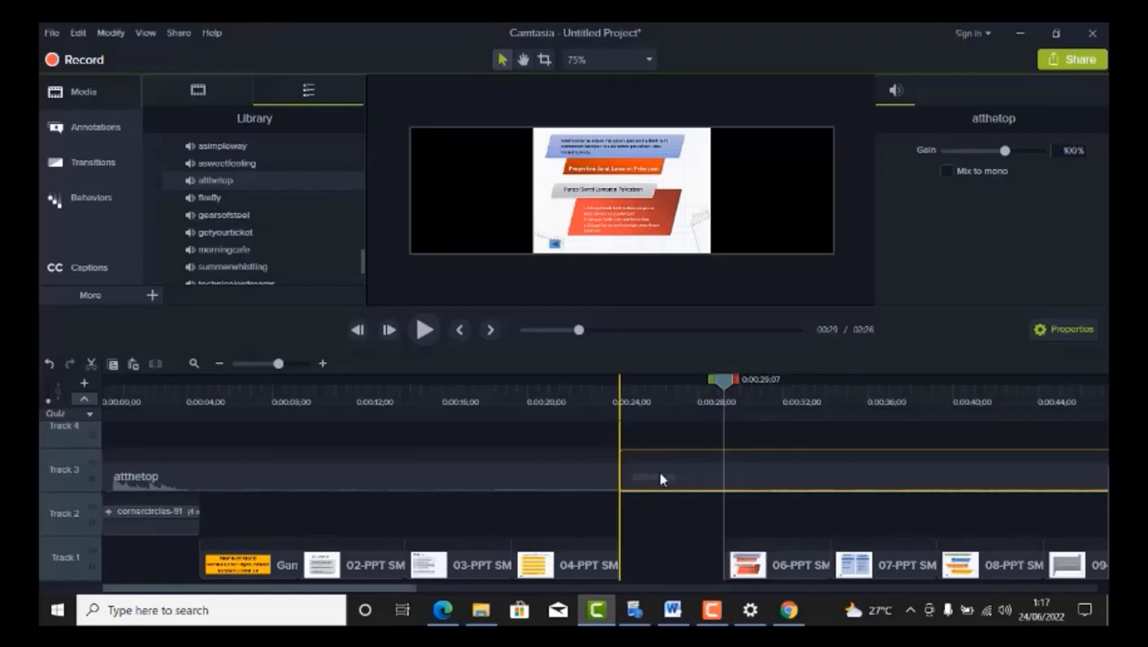
pyautogui.moveTo(759, 559); pyautogui.dragTo(681, 550)
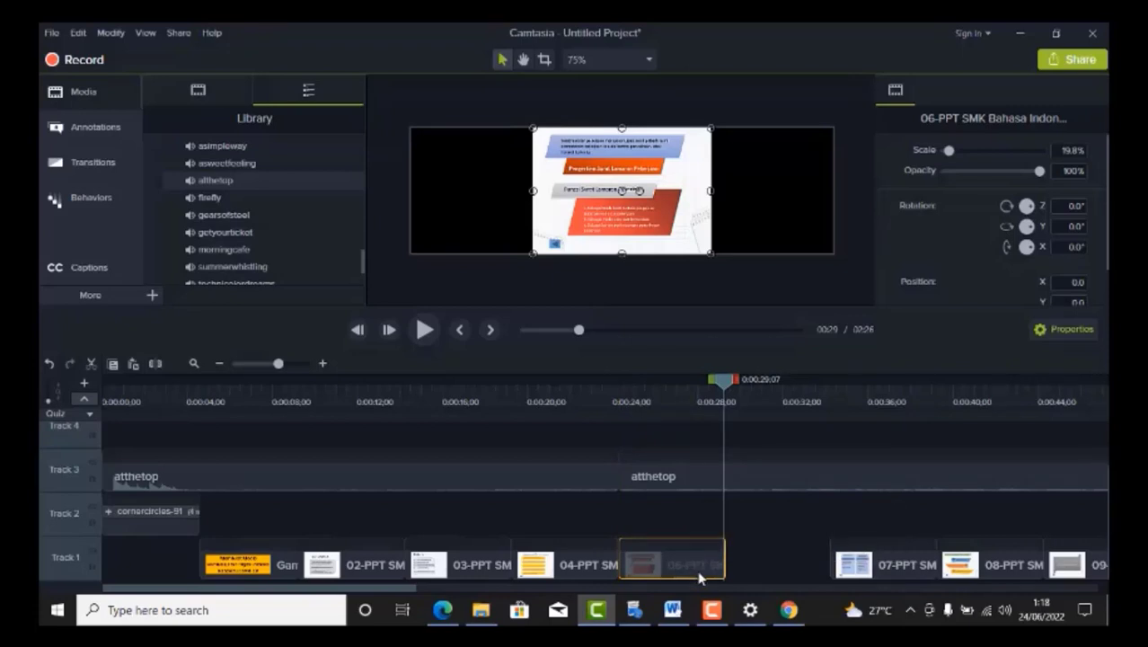
pyautogui.hotkey('ctrl', 'a')
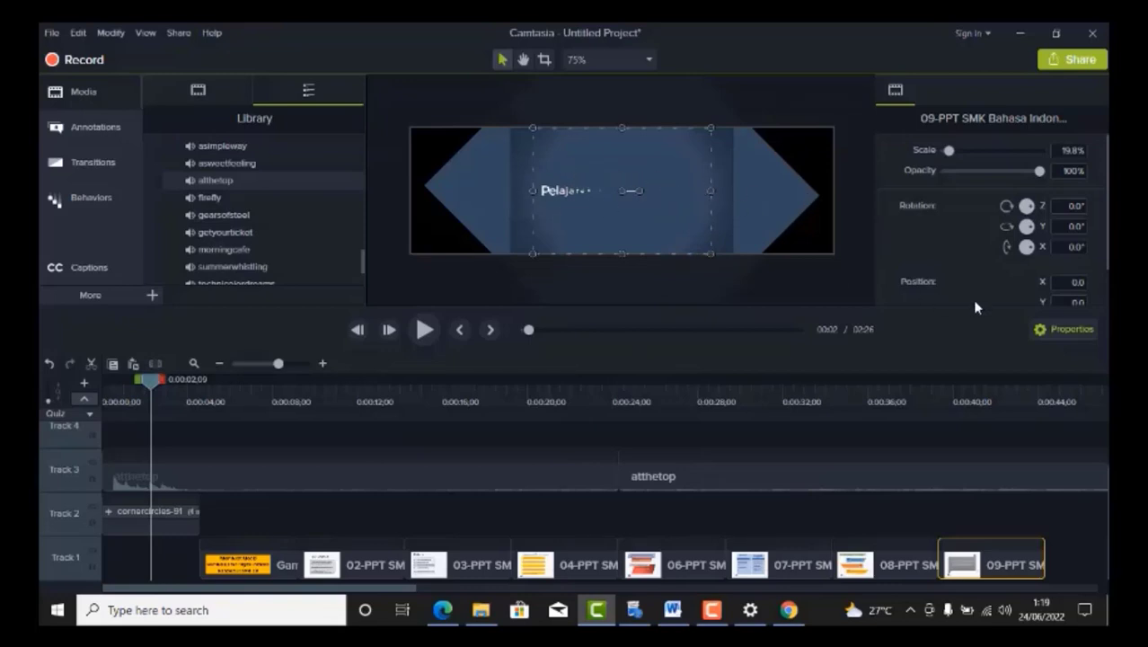
# - Hide the properties of the selected slide 09 clip
pyautogui.click(1071, 328)
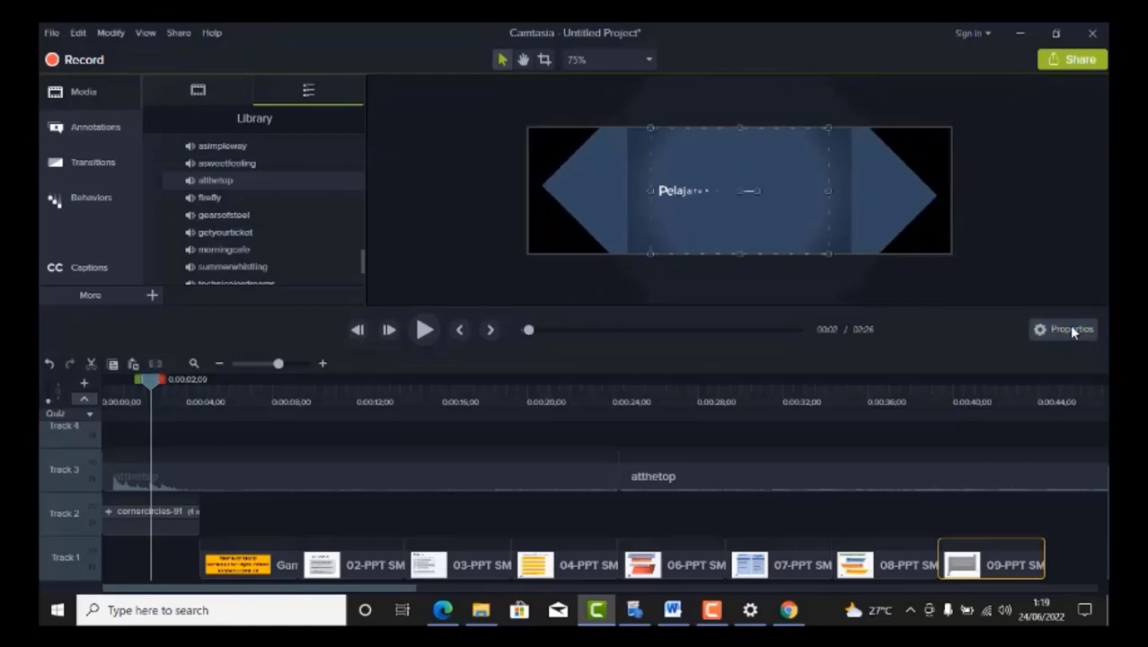
# - Recolor the rectangle of the cornercircles-91 intro through its Color 1 property, trying white and settling on blue
pyautogui.click(1069, 326)
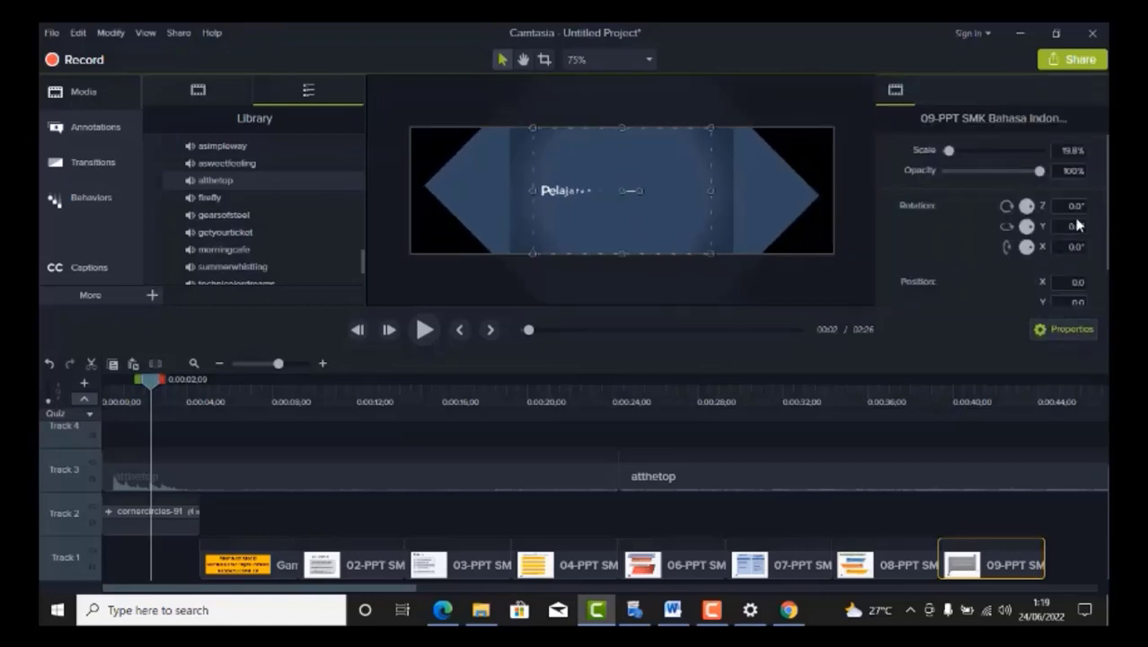
pyautogui.scroll(-1, 1055, 200)
pyautogui.scroll(1, 1057, 218)
pyautogui.click(731, 236)
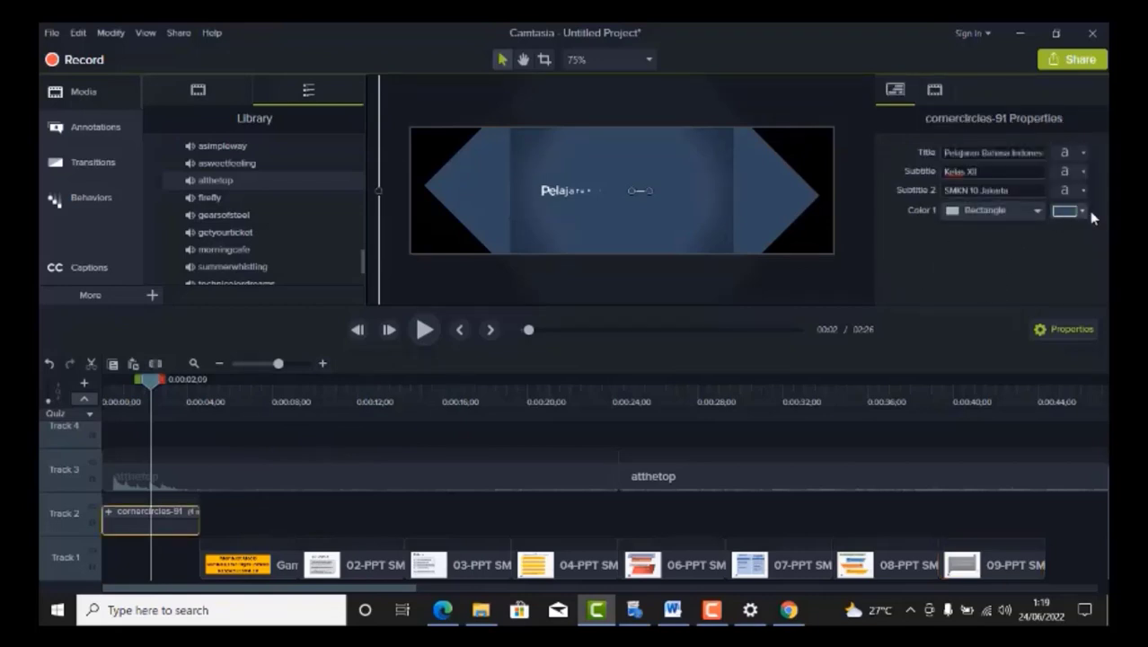
pyautogui.click(1079, 214)
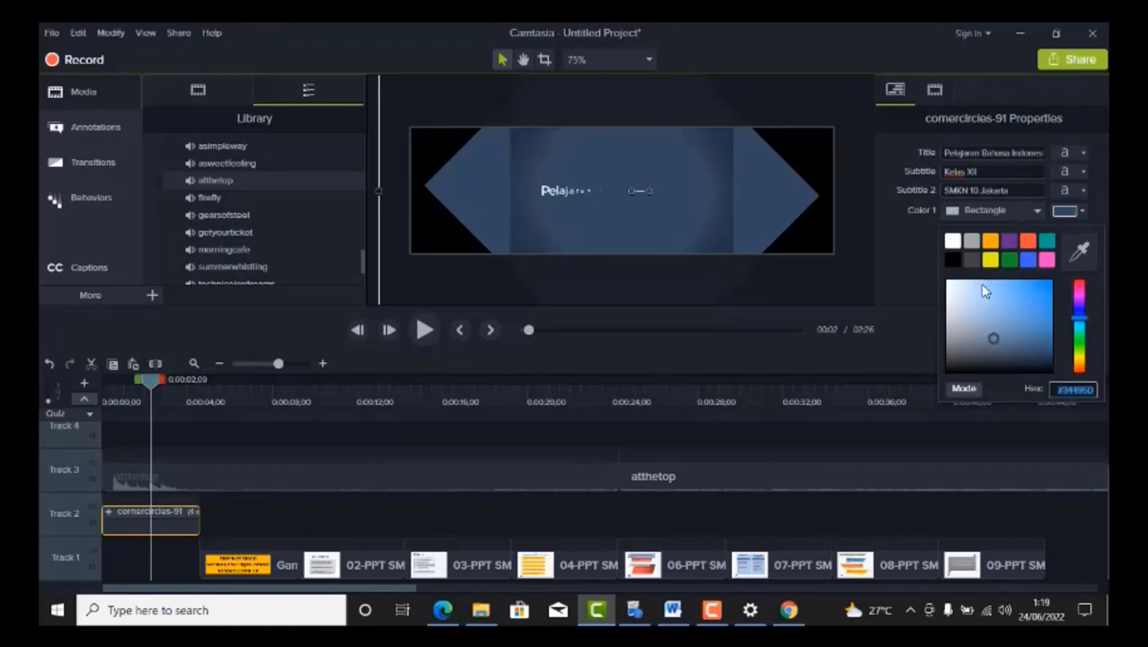
pyautogui.click(950, 241)
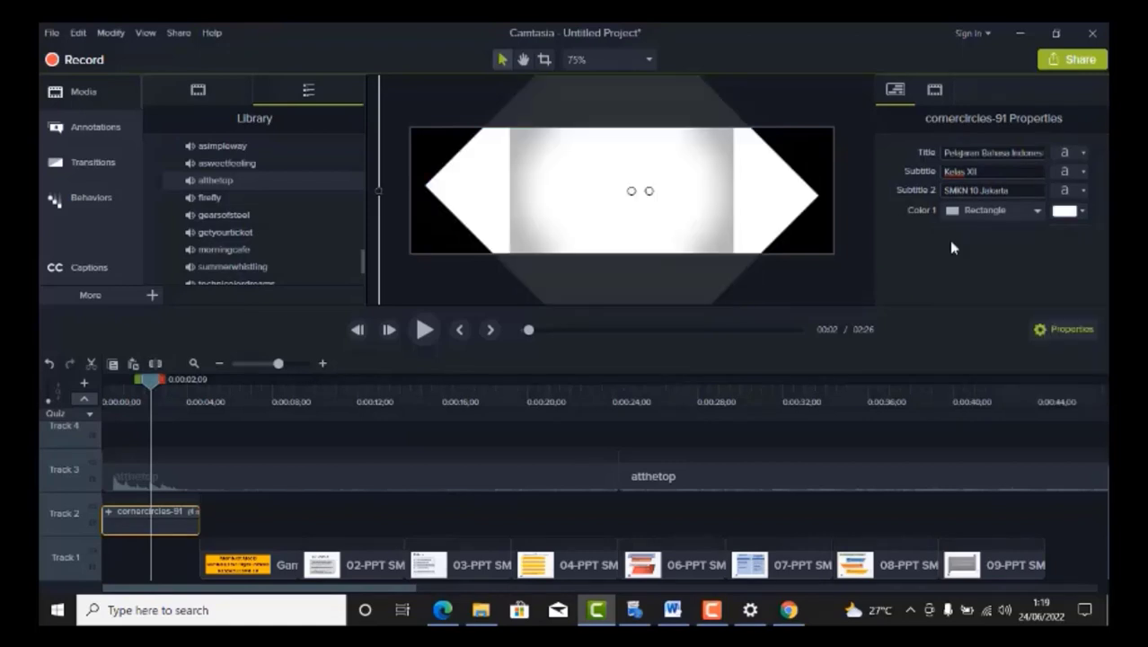
pyautogui.click(1069, 214)
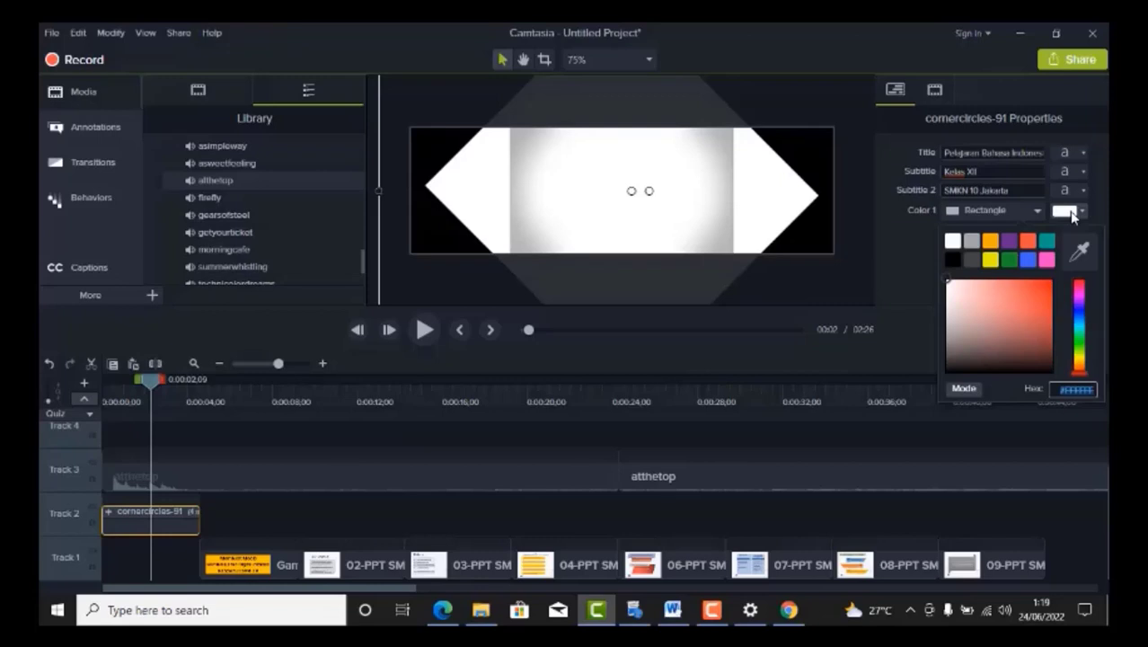
pyautogui.click(1029, 260)
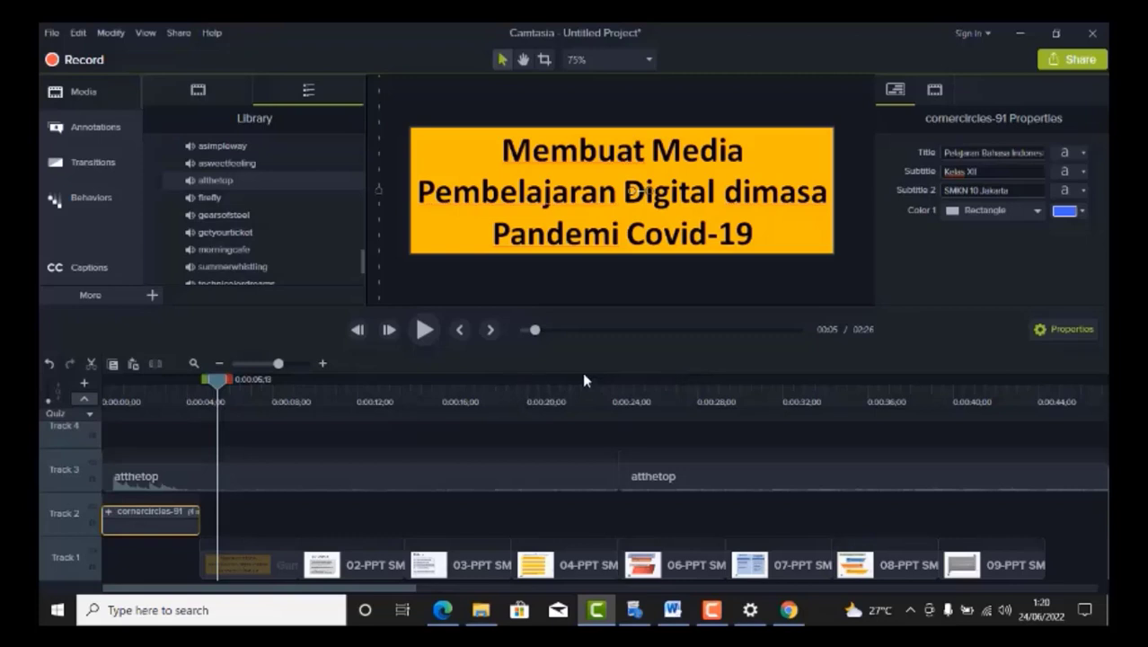
# - Start producing the project as a local file with Custom production settings in the MP4 - Smart Player (HTML5) format
pyautogui.click(1068, 61)
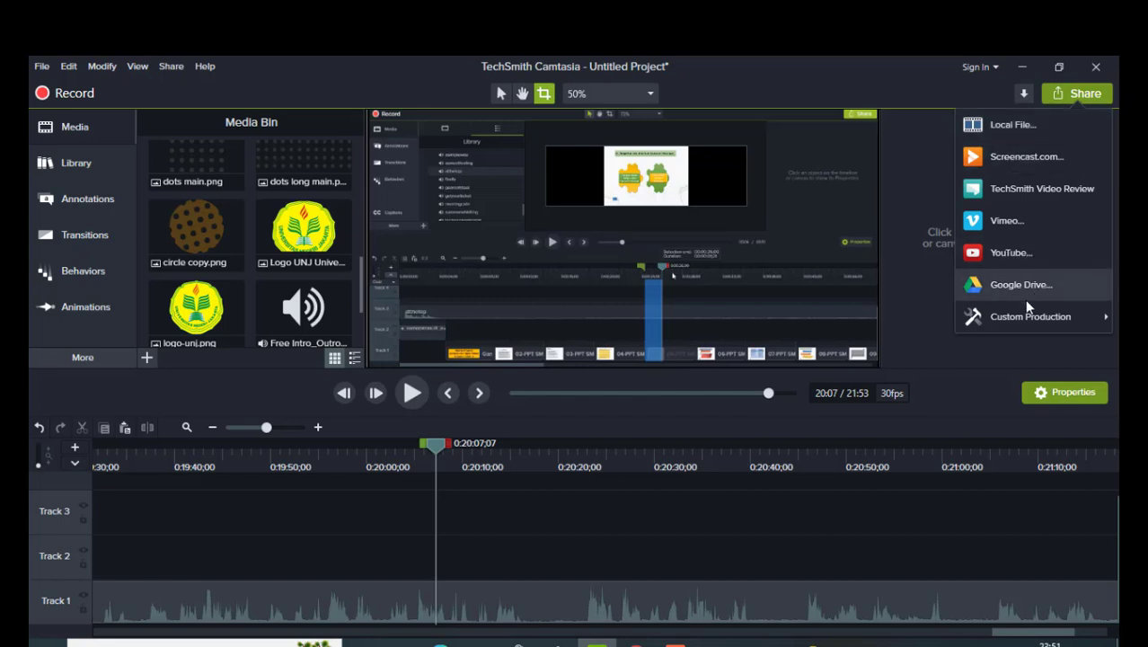
pyautogui.click(995, 128)
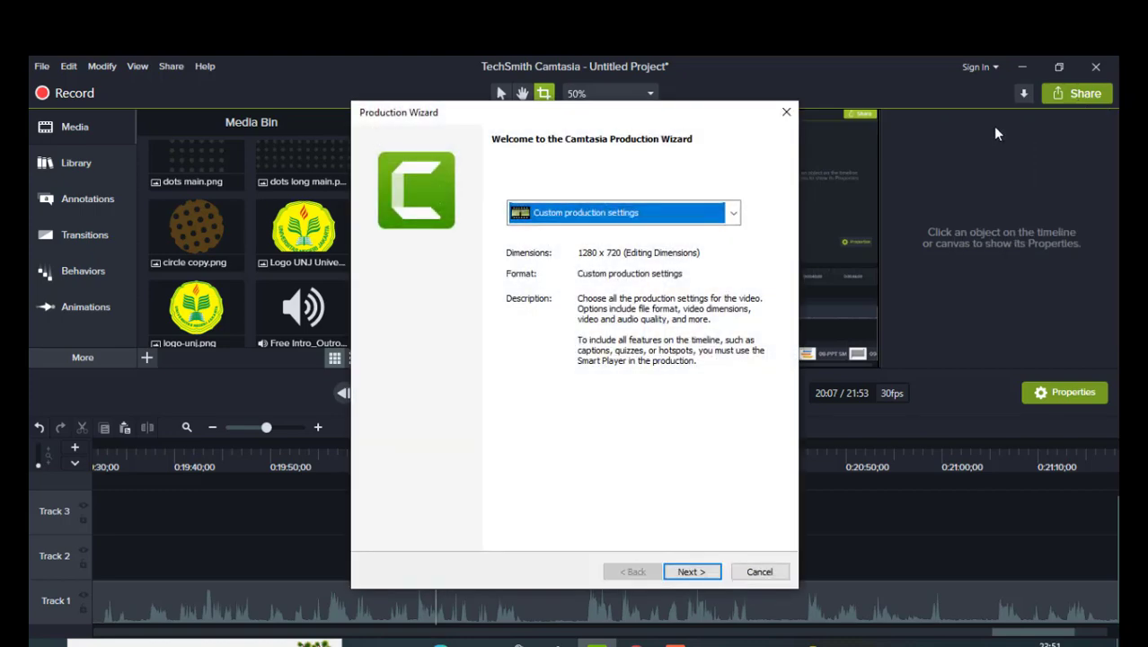
pyautogui.click(707, 222)
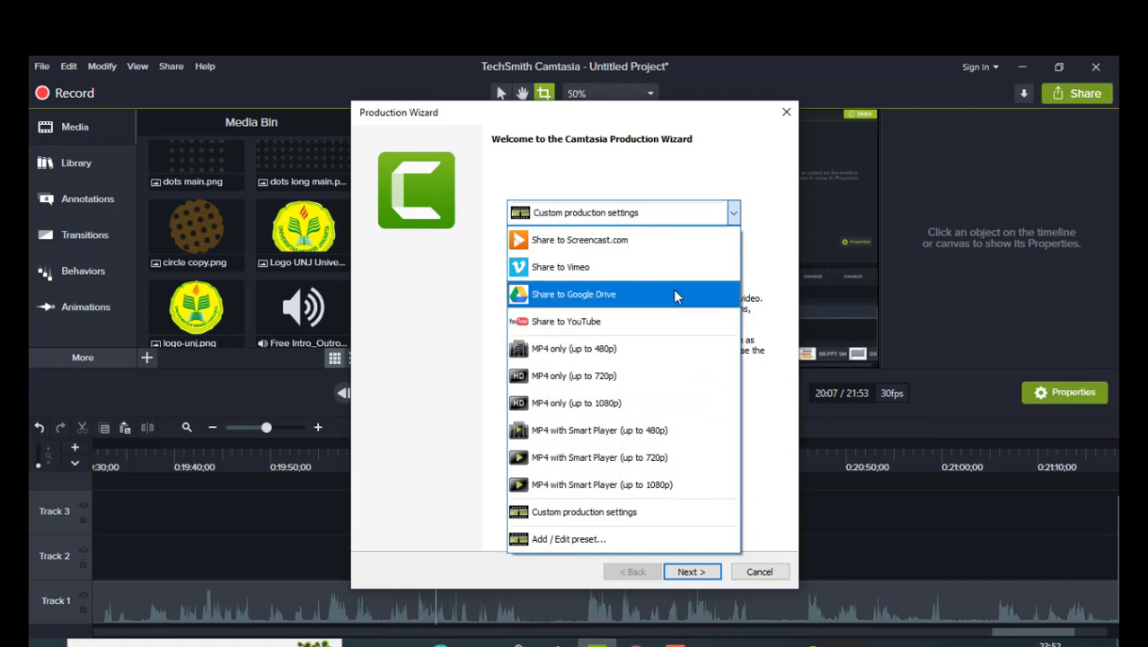
pyautogui.click(699, 577)
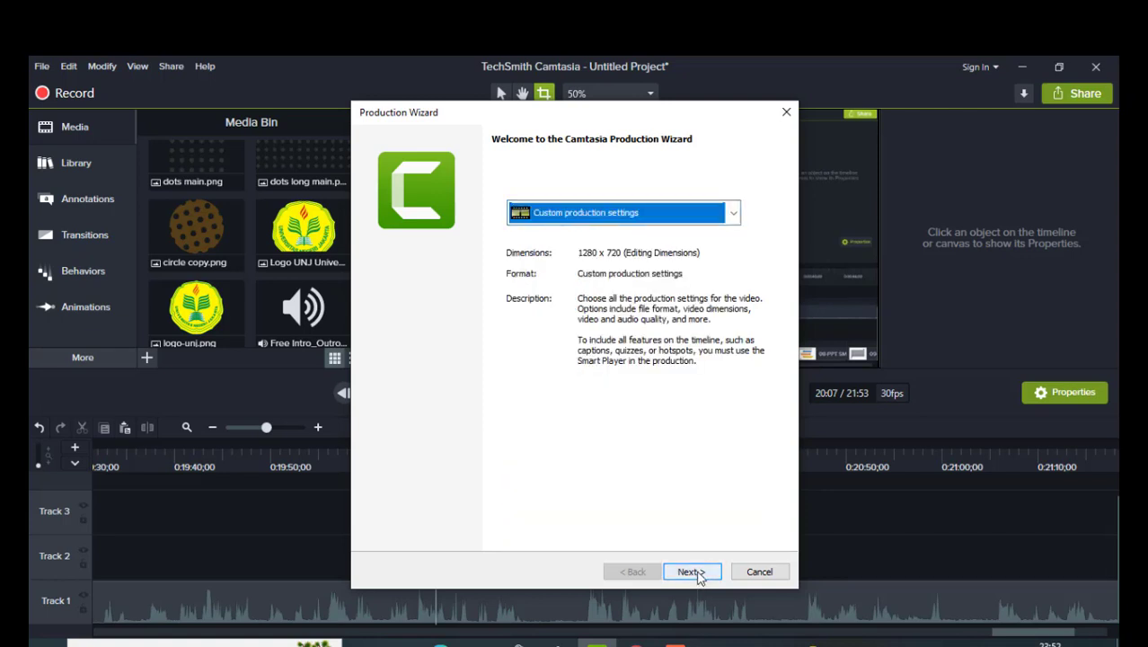
pyautogui.click(691, 572)
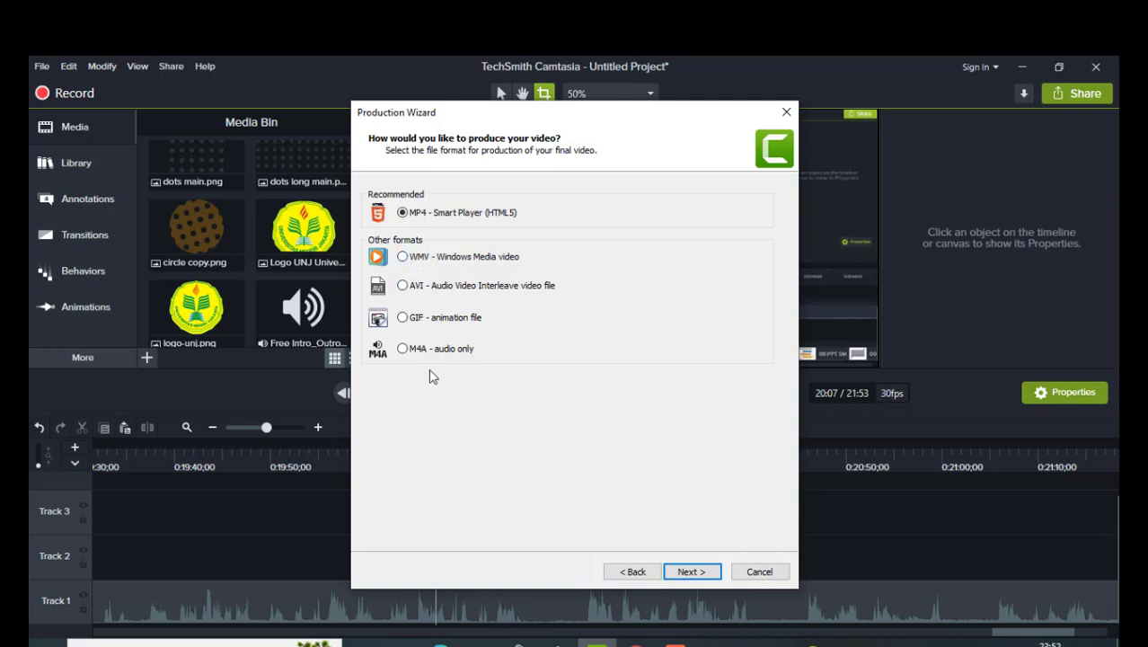
pyautogui.click(691, 573)
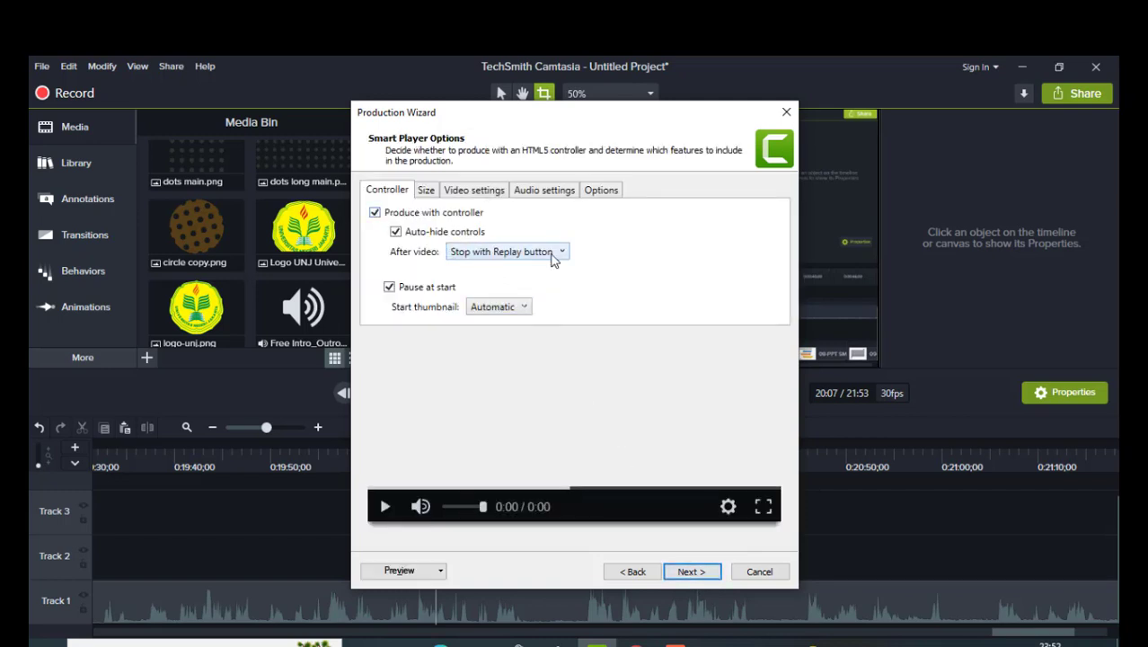
# - Examine the Smart Player's size, video, audio, general and controller settings
pyautogui.click(423, 191)
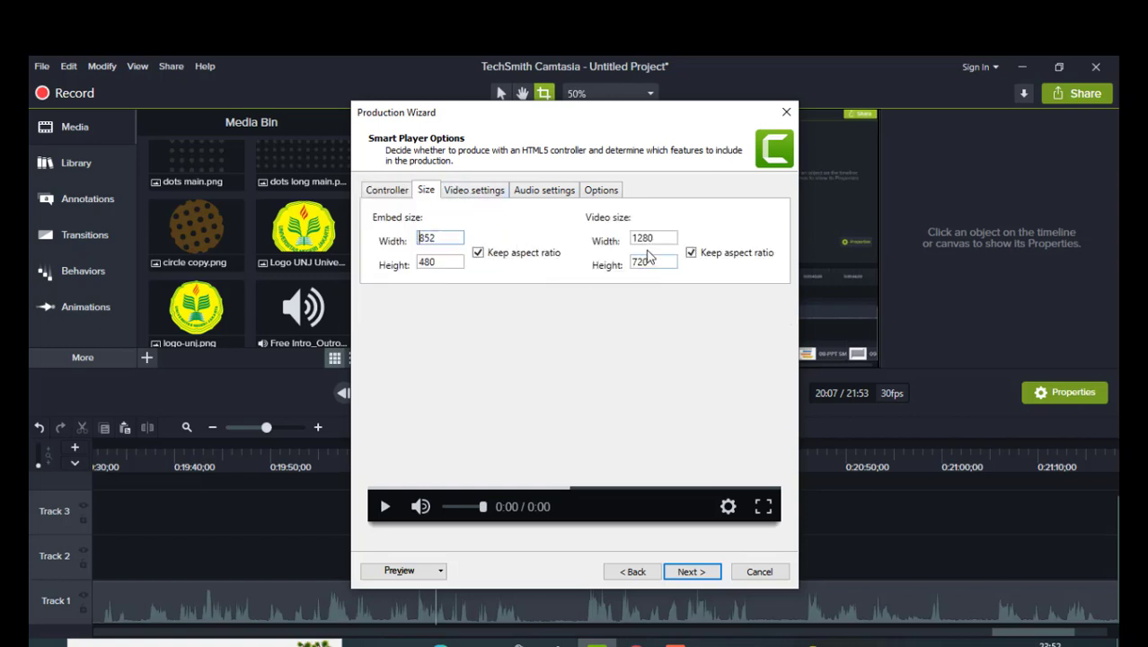
pyautogui.click(475, 191)
pyautogui.click(559, 194)
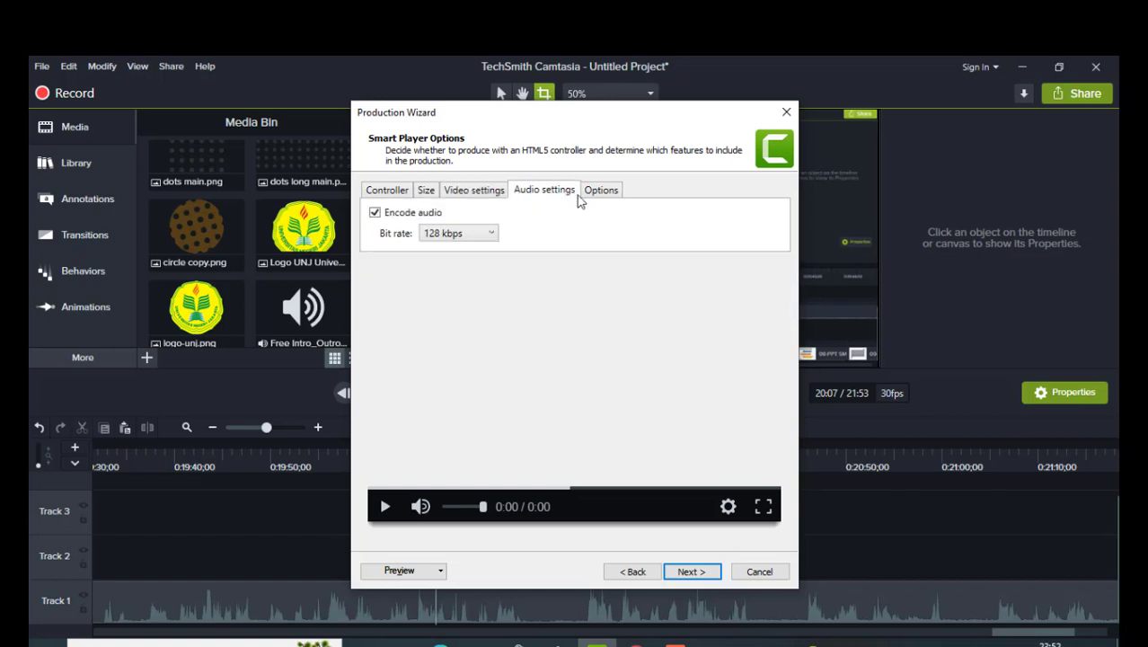
pyautogui.click(599, 194)
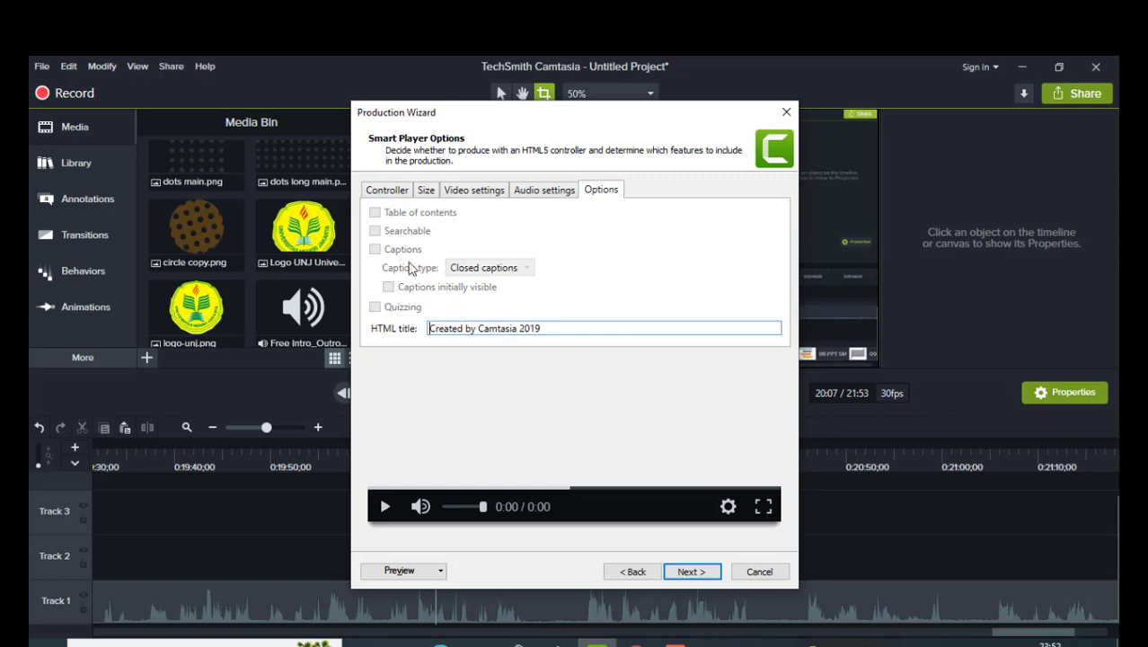
pyautogui.click(402, 195)
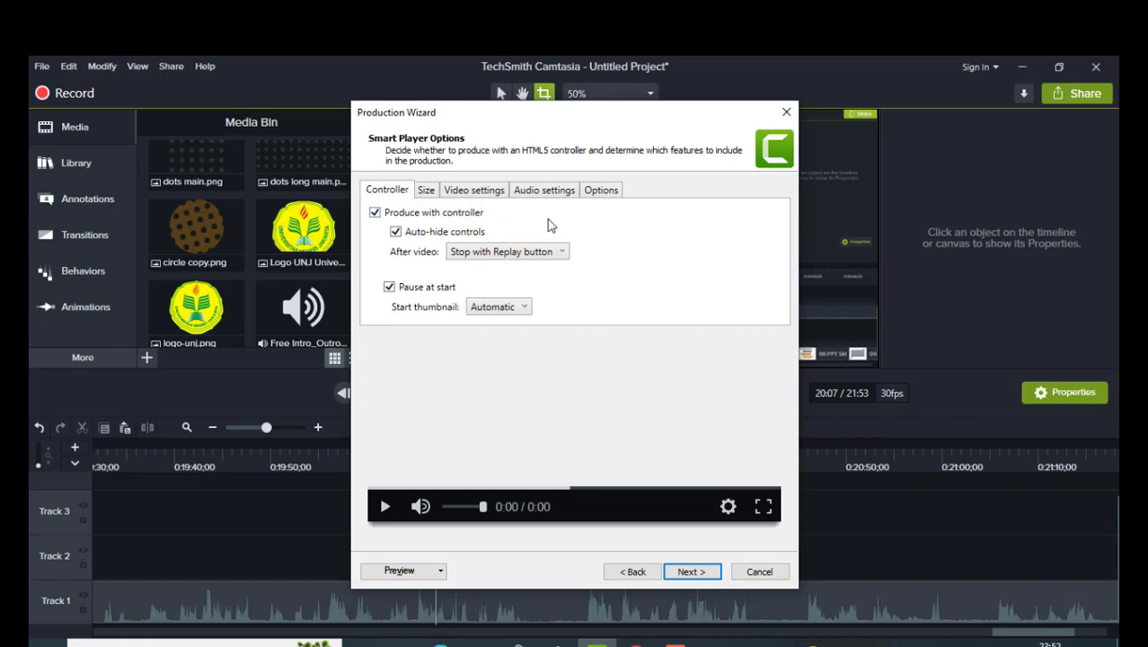
# - Accept the Smart Player and video options and look at the output location without choosing another folder
pyautogui.click(694, 573)
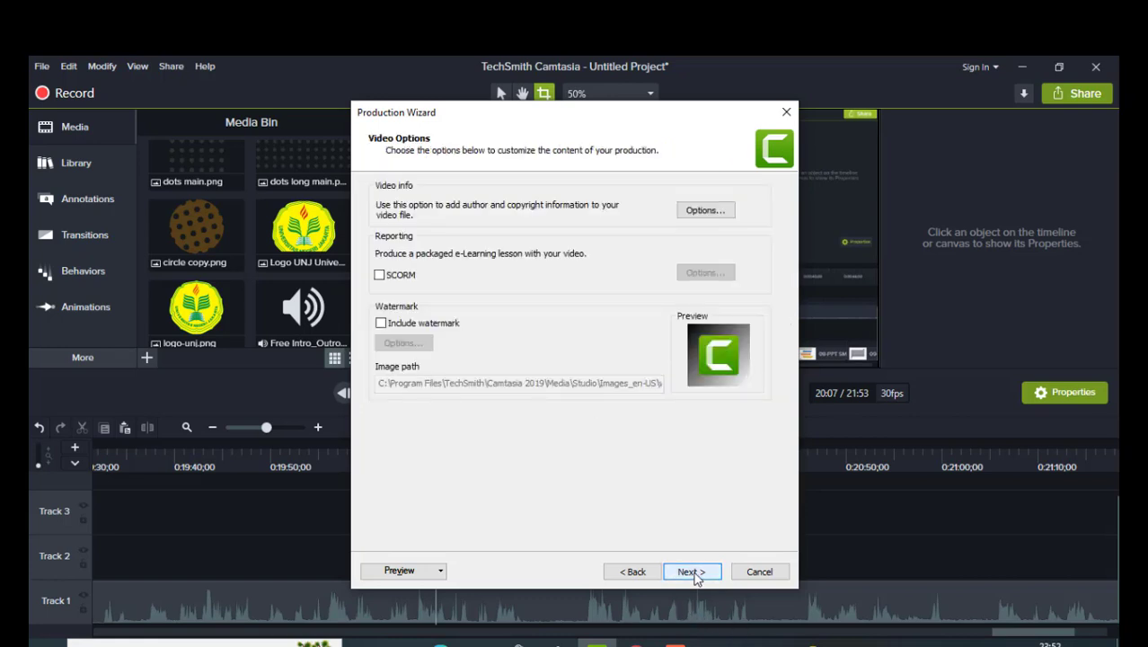
pyautogui.click(694, 573)
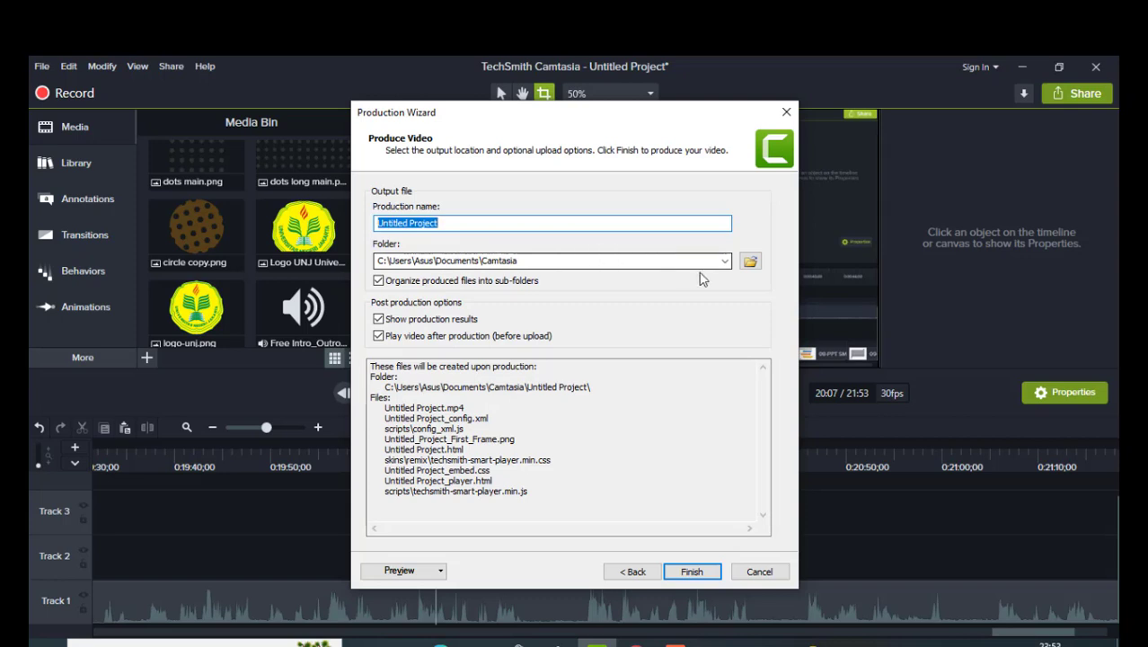
pyautogui.click(751, 264)
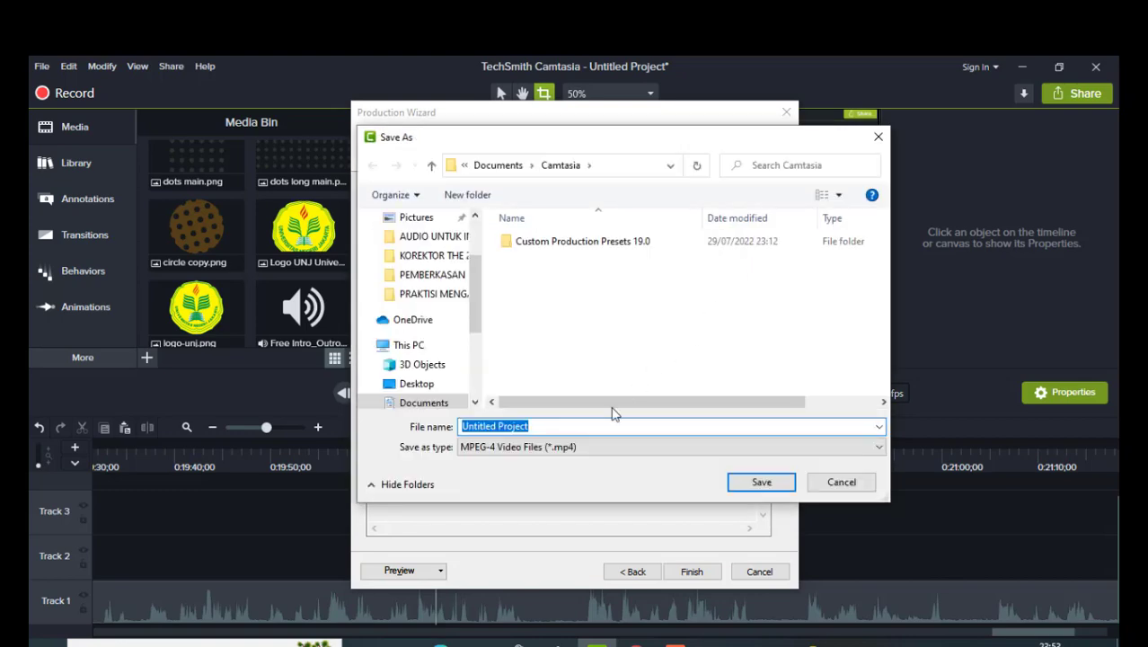
pyautogui.click(879, 136)
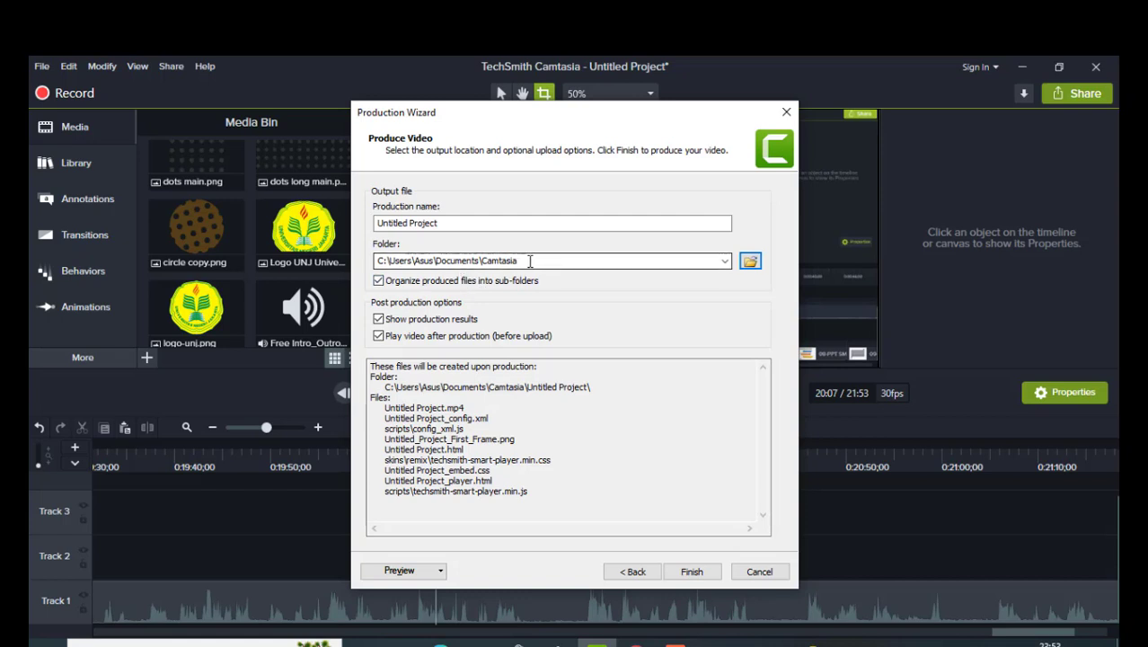
# - Name the production "Media Pembelajaran" and produce the video
pyautogui.click(493, 226)
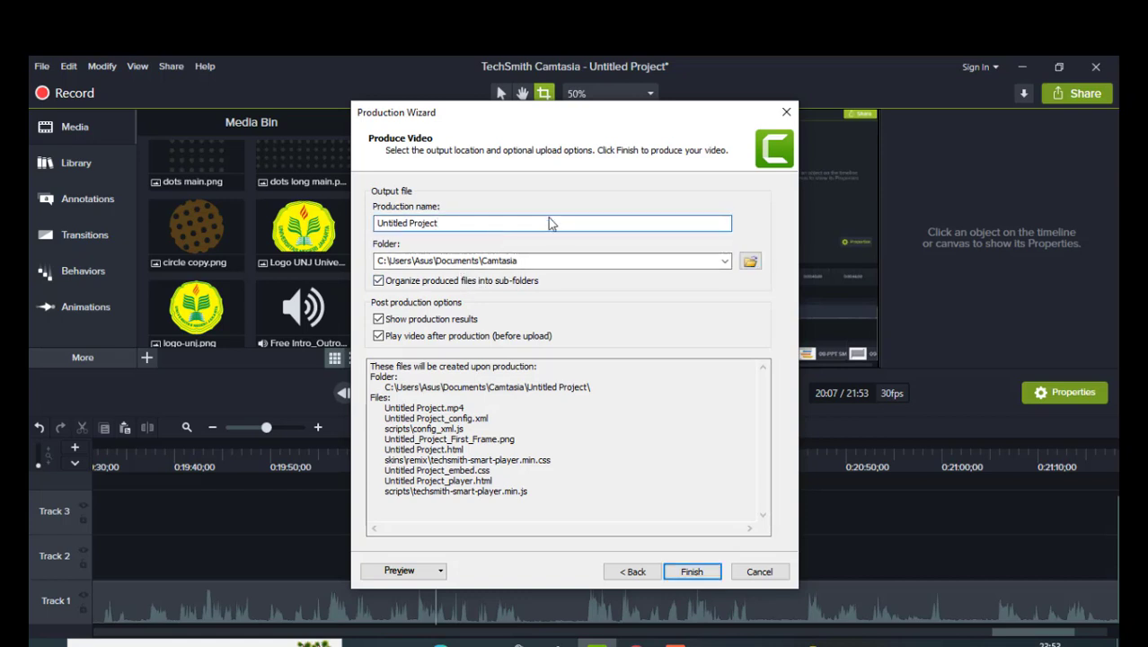
pyautogui.moveTo(461, 223); pyautogui.dragTo(372, 226)
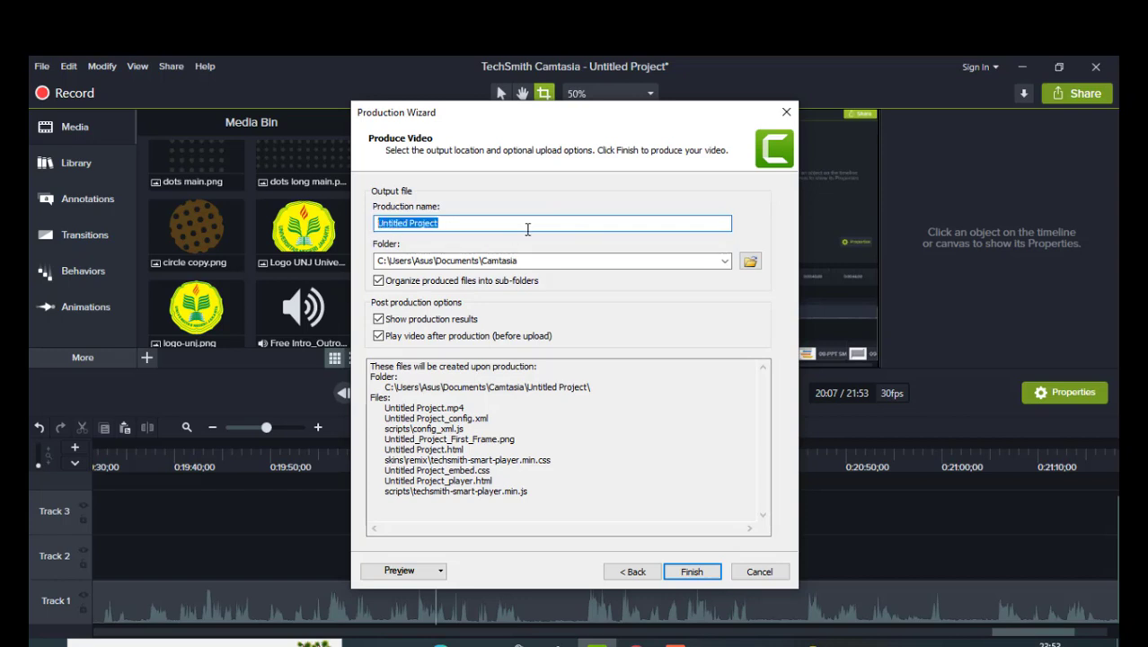
pyautogui.write('m')
pyautogui.press('BackSpace')
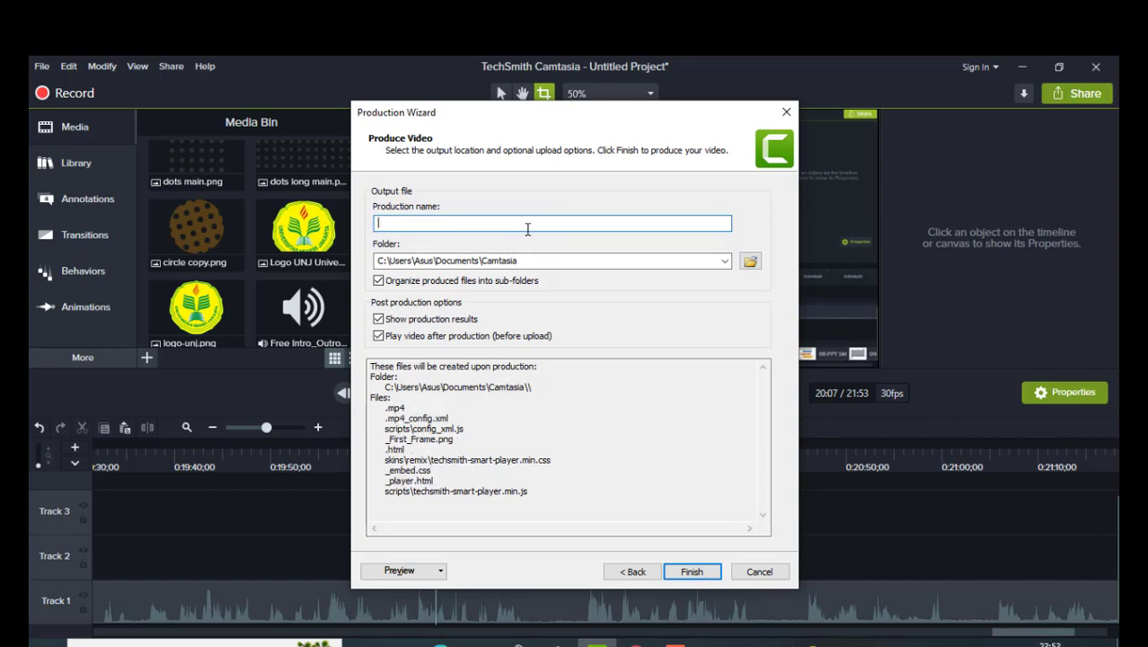
pyautogui.write('m')
pyautogui.press('BackSpace')
pyautogui.write('M')
pyautogui.press('BackSpace')
pyautogui.write('Me')
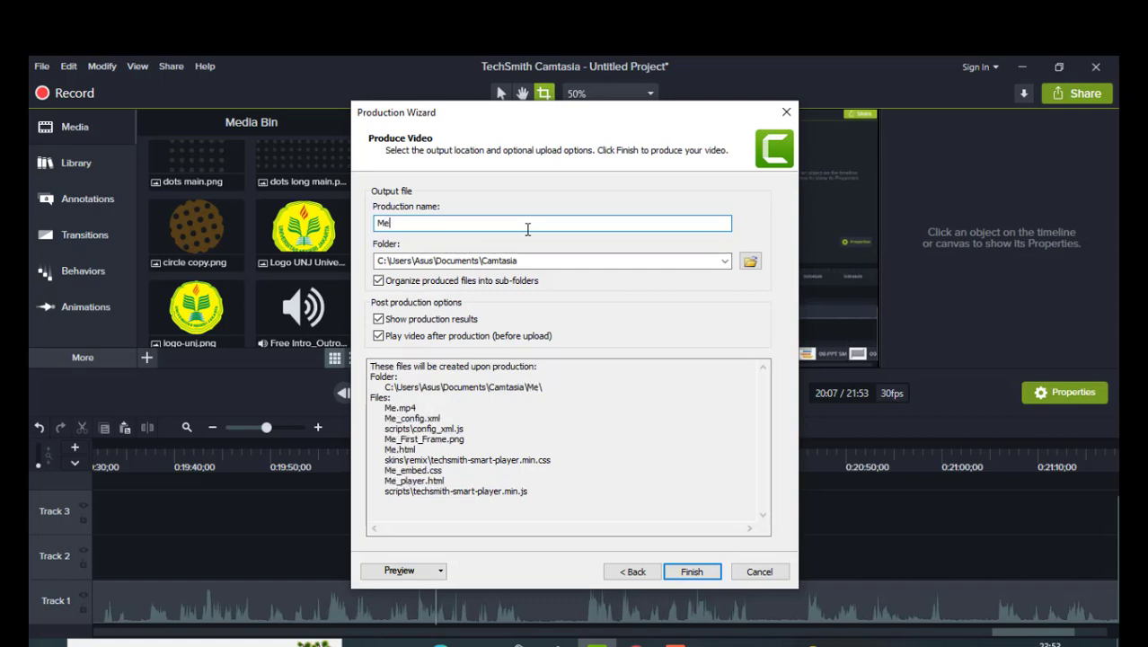
pyautogui.write('dia Pem')
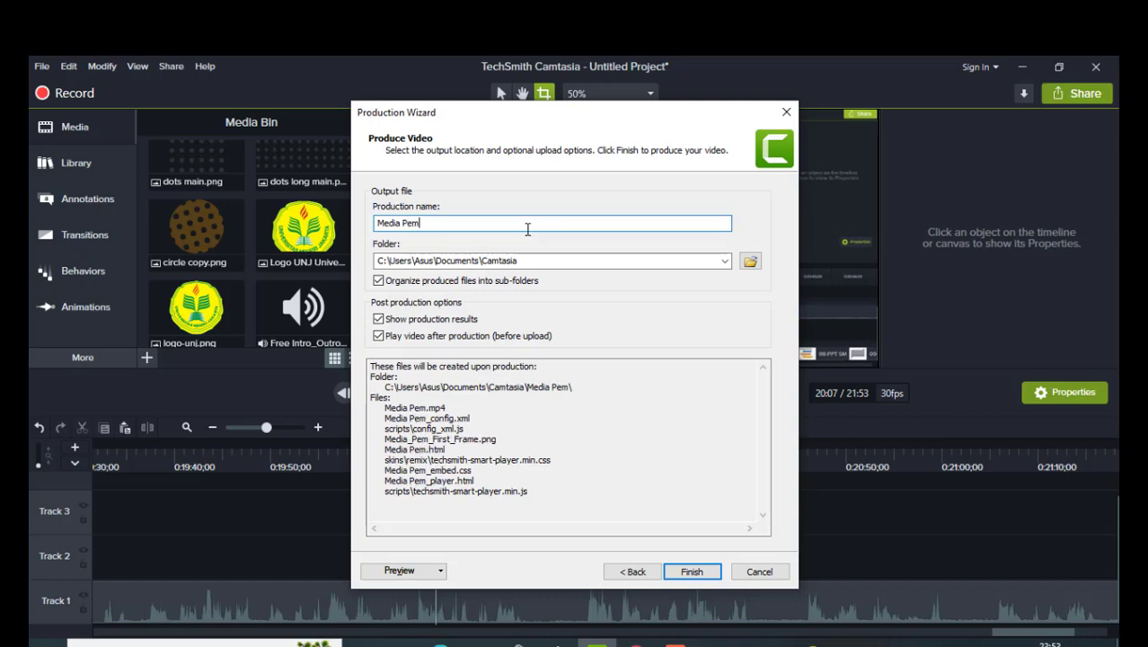
pyautogui.write('belajaran')
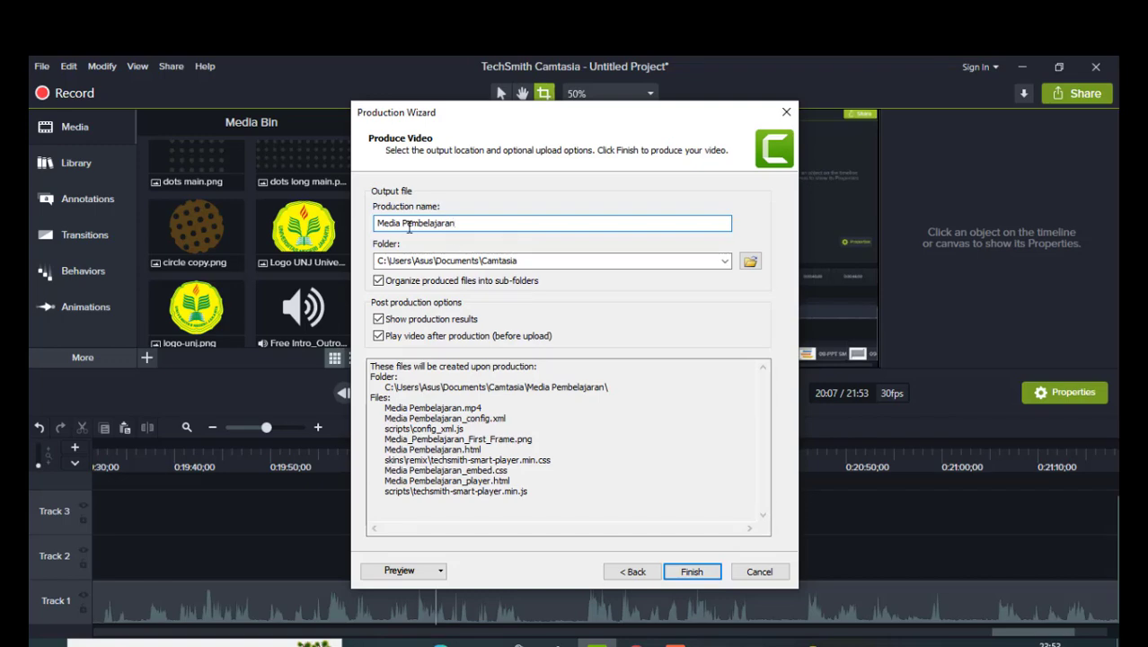
pyautogui.click(691, 573)
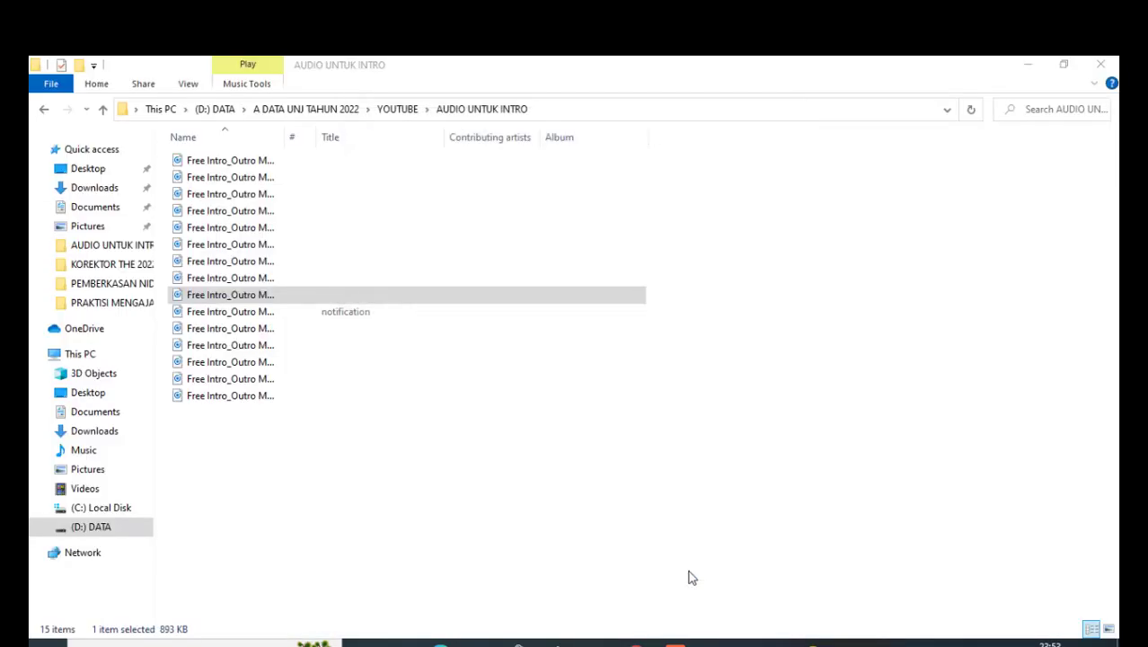